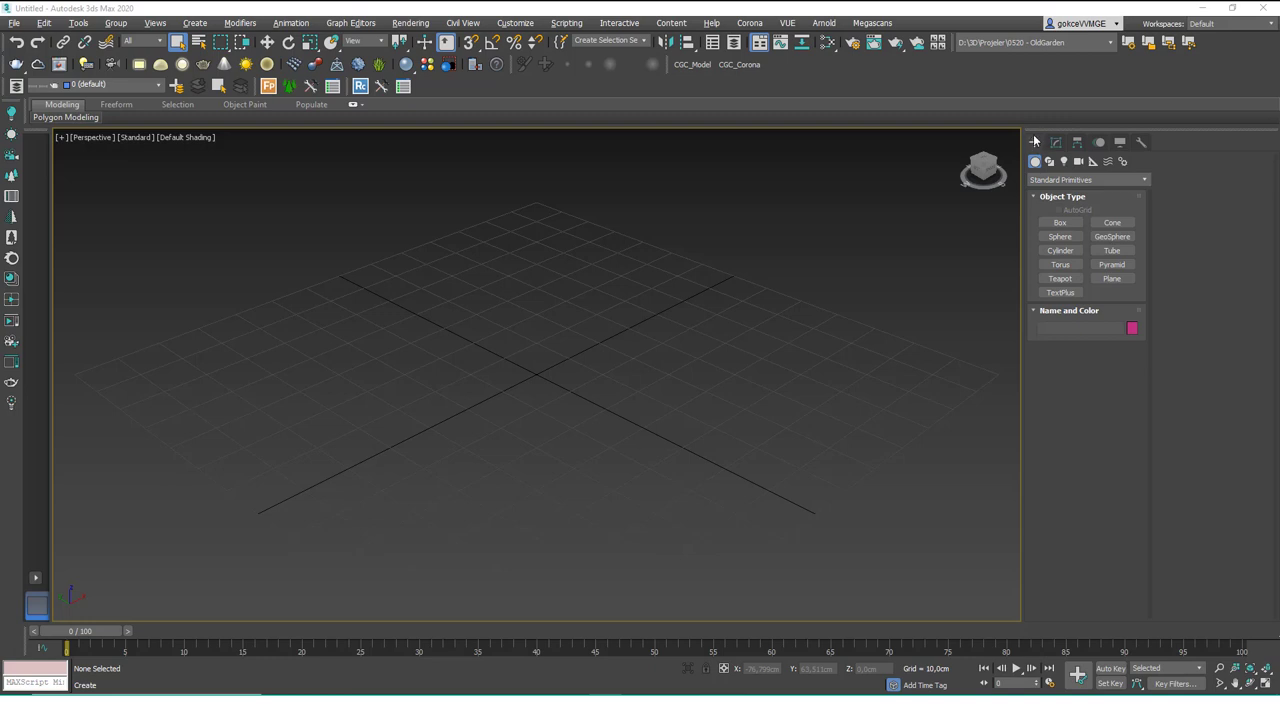
Step: Create two teapots, a smaller one near the front and a larger one about 19 cm in radius behind it, and select both
click(1060, 278)
drag(438, 434, 475, 436)
drag(676, 355, 742, 340)
right_click(697, 301)
middle_drag(645, 320, 655, 343)
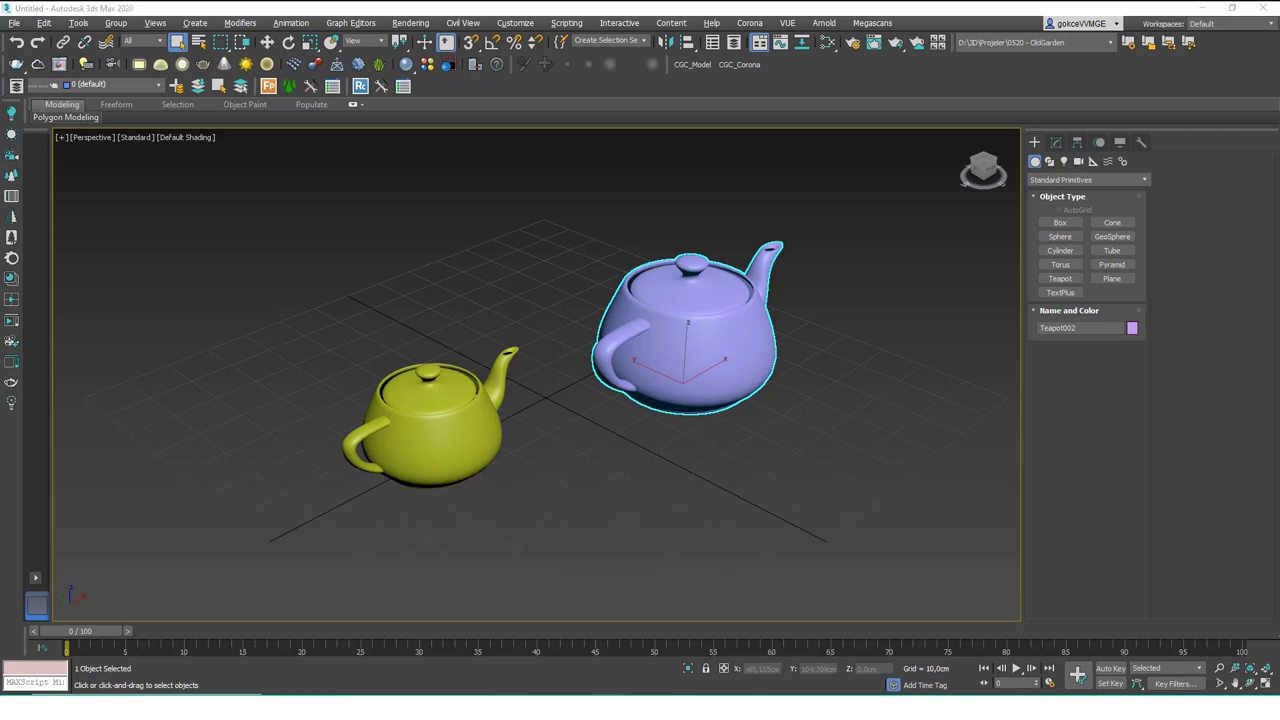
click(538, 242)
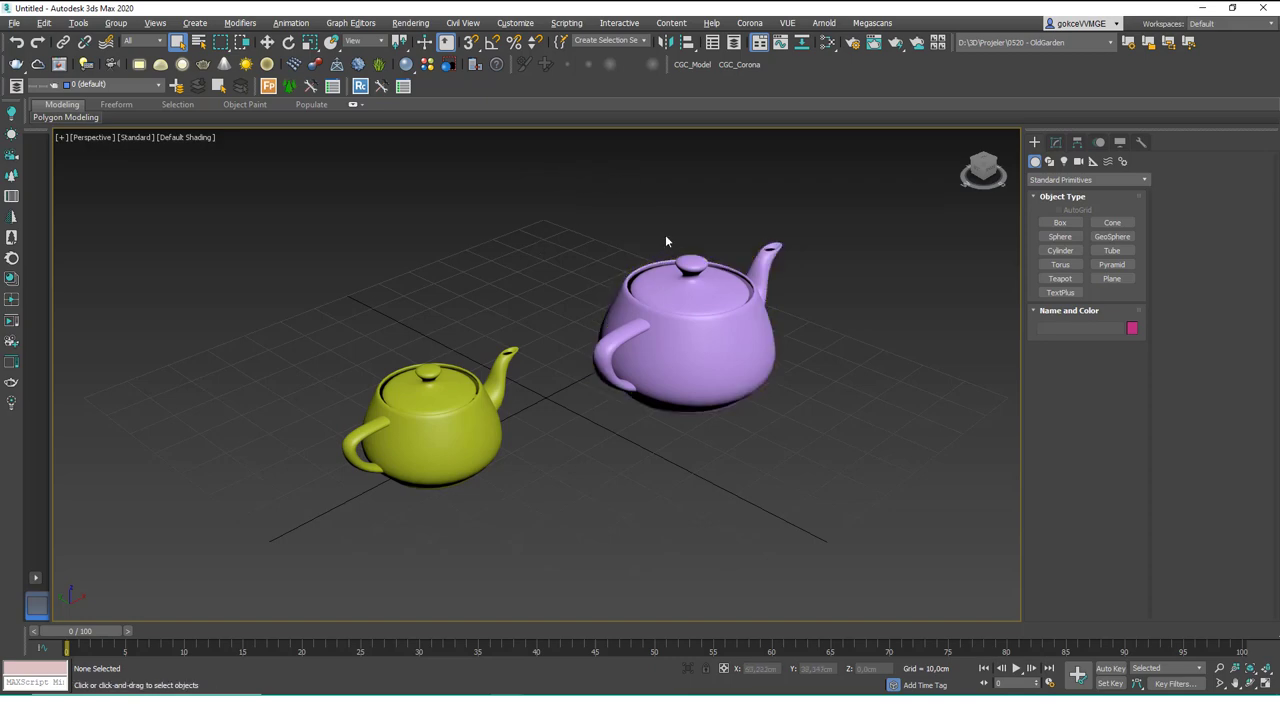
drag(662, 238, 418, 478)
click(116, 23)
click(128, 48)
click(693, 354)
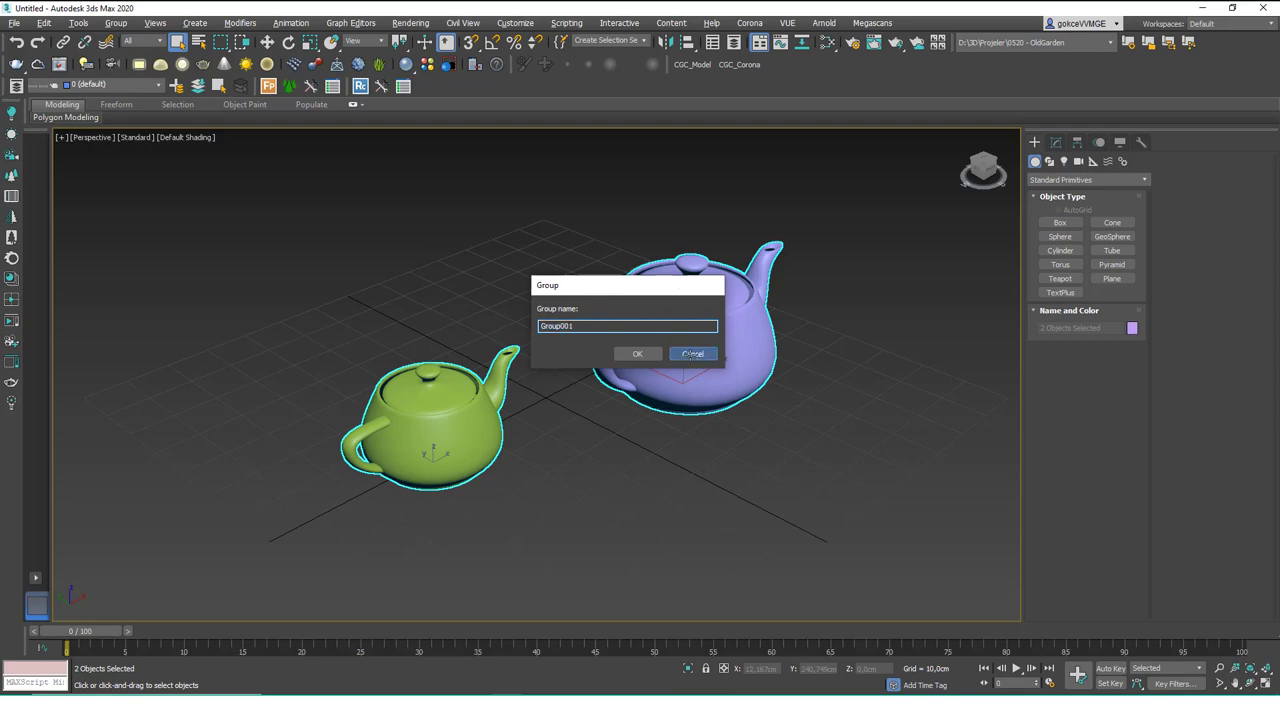
Step: Group the two selected teapots under the name Teapots
click(123, 27)
click(128, 48)
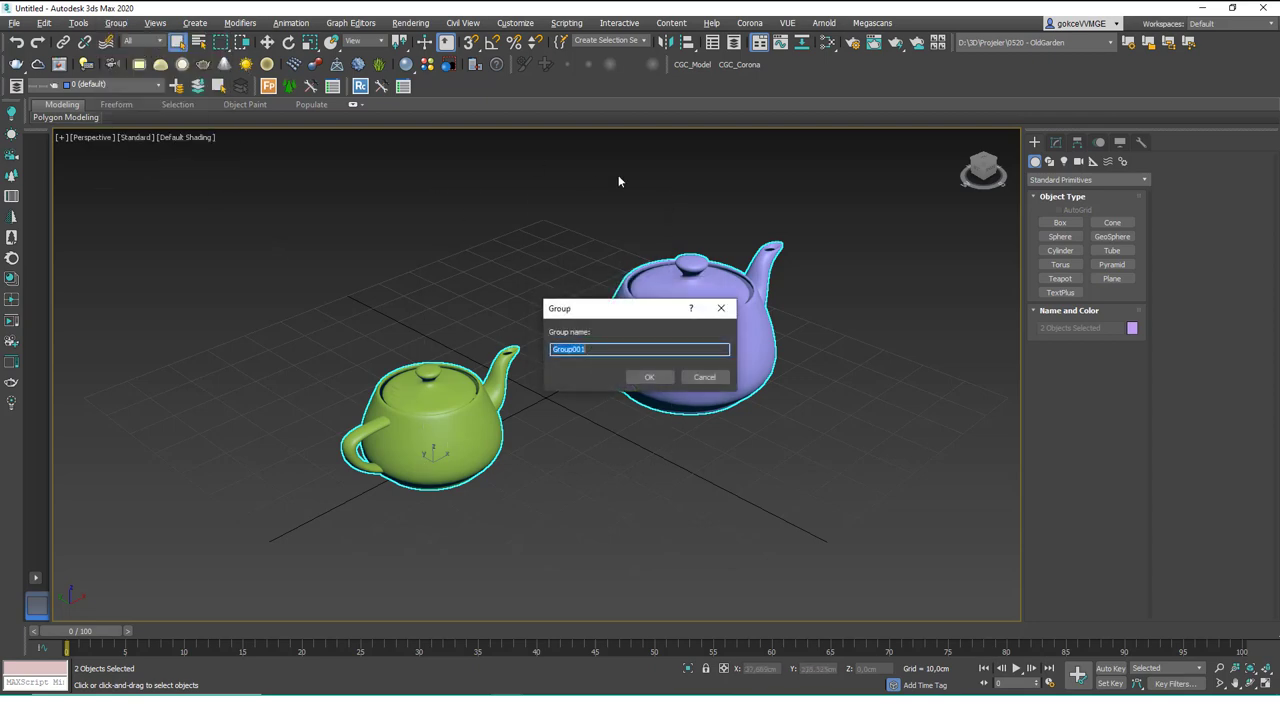
drag(615, 308, 543, 195)
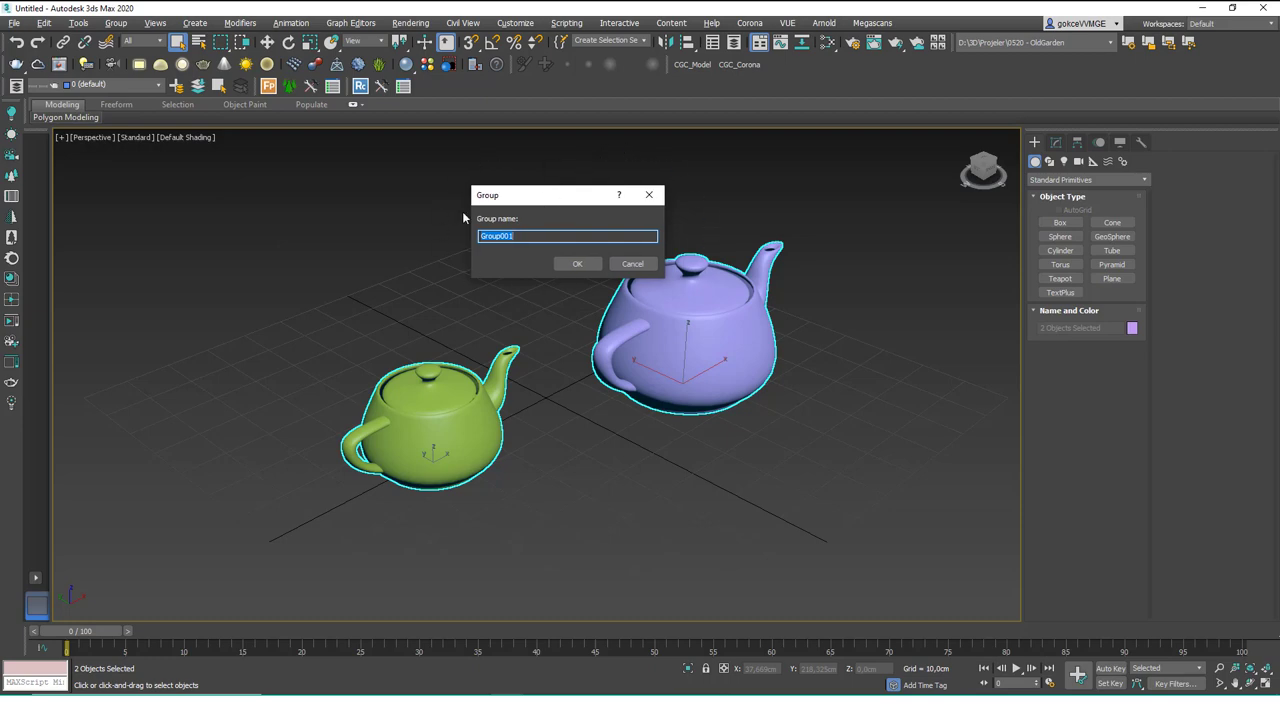
text(Teapots)
key(Return)
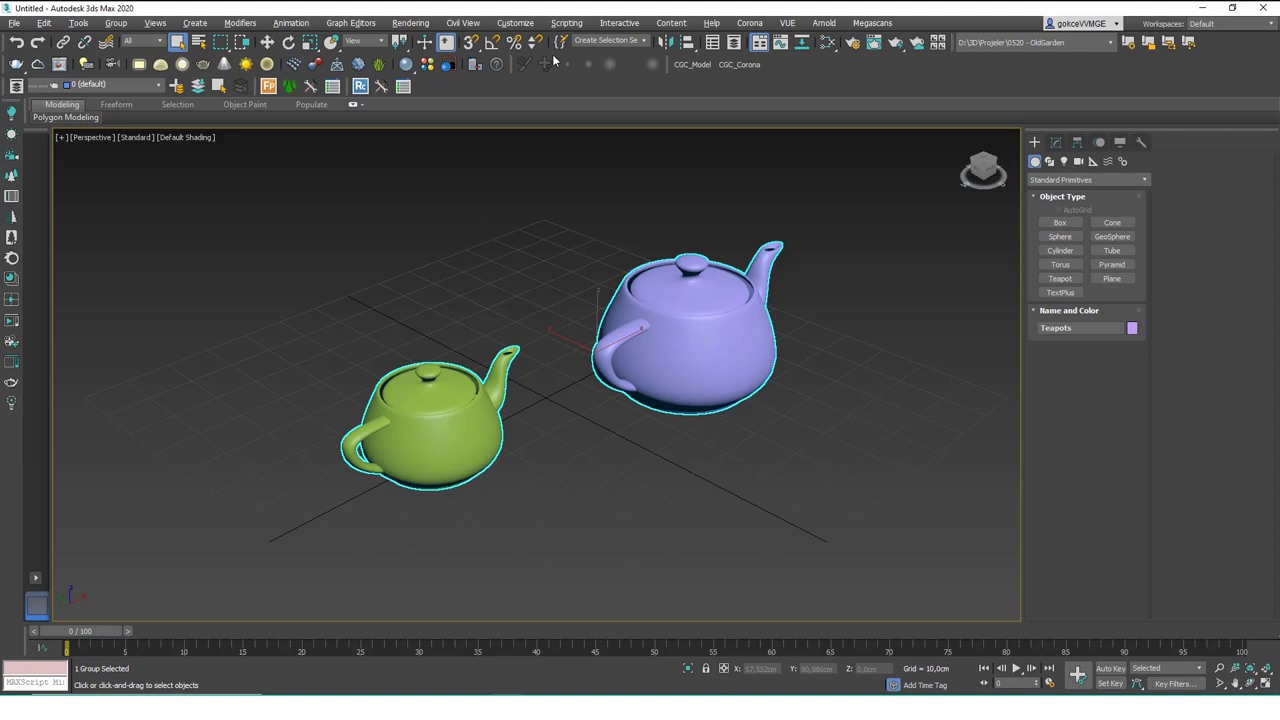
Step: Select the Teapots group through one of its members and inspect its name and modifier stack
click(612, 229)
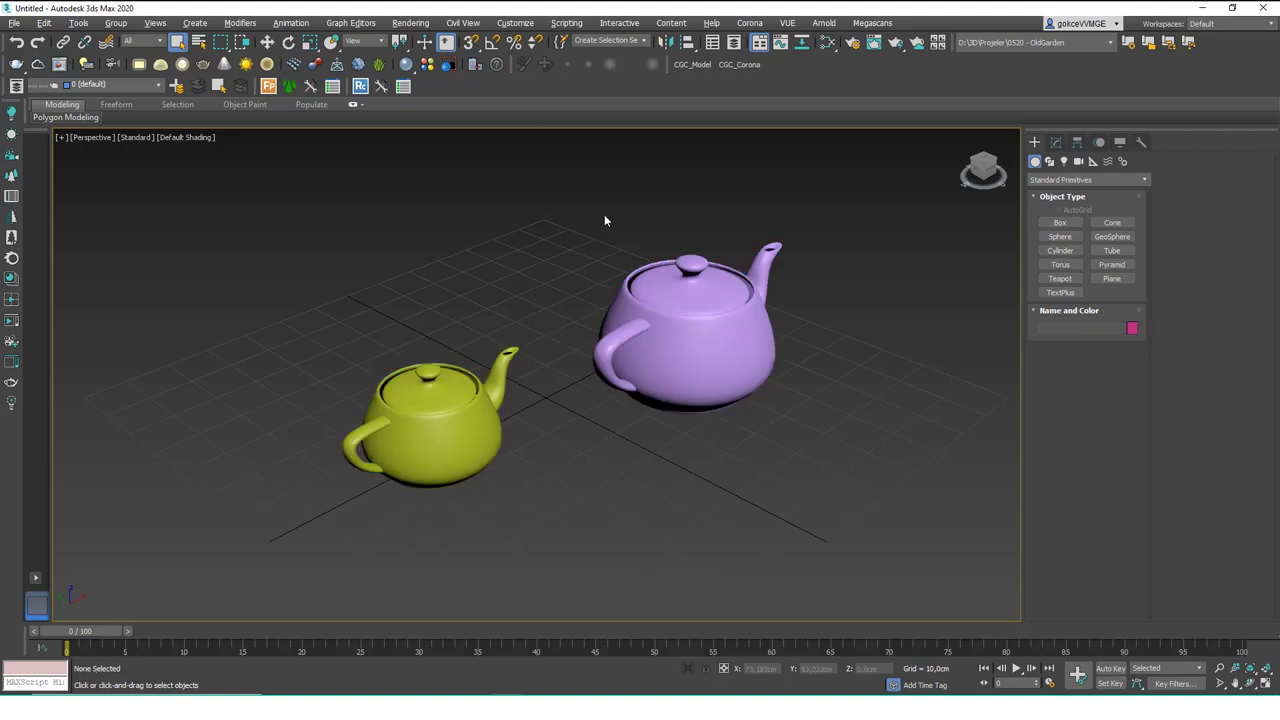
click(681, 270)
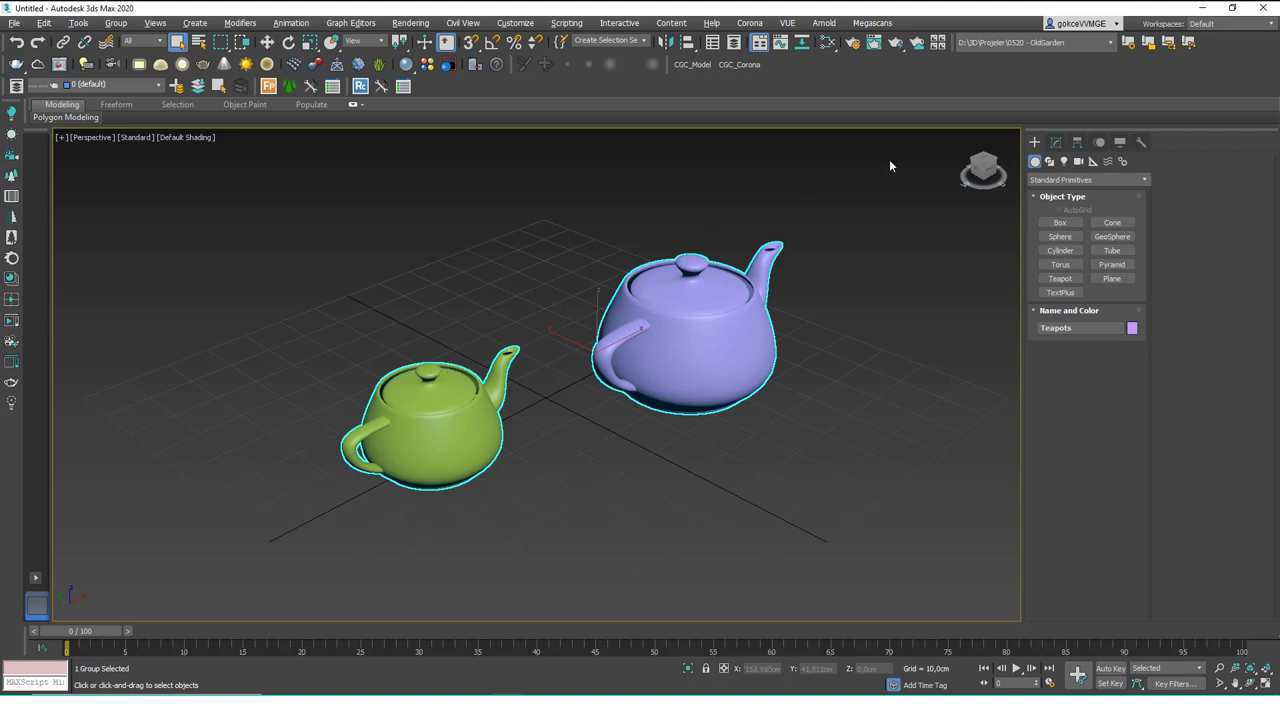
click(1056, 142)
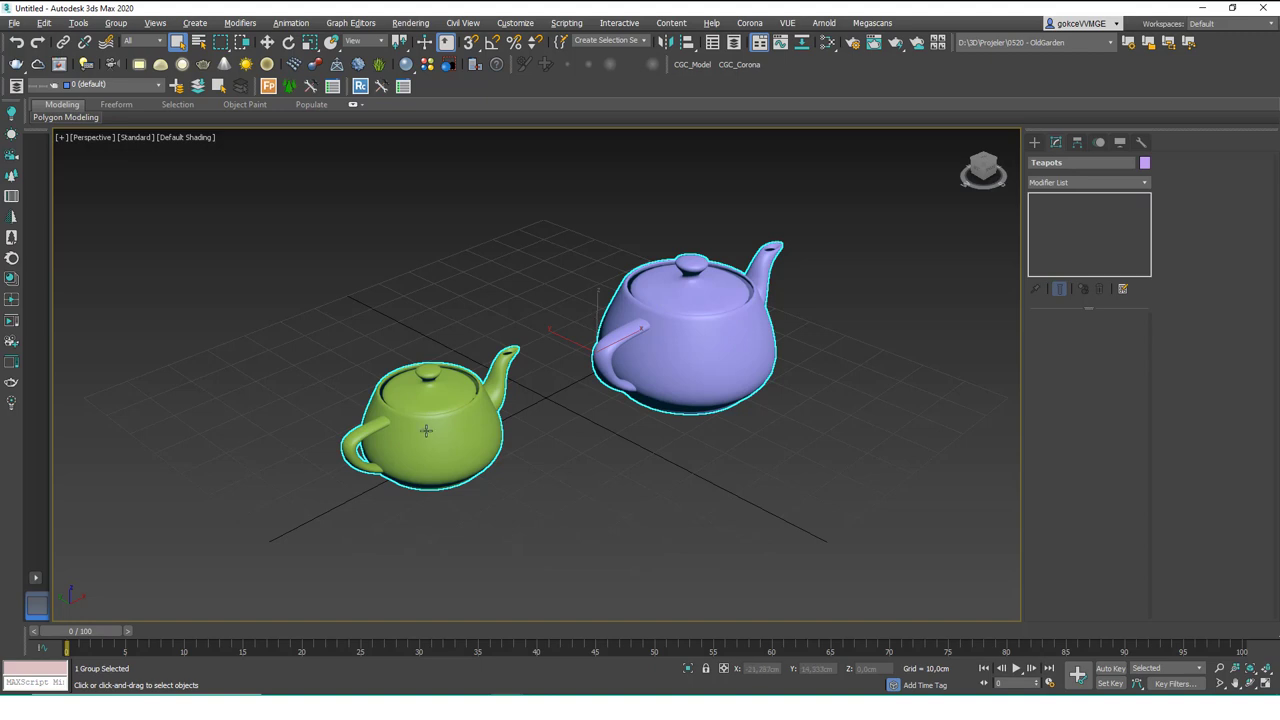
click(1080, 162)
Step: Ungroup the Teapots group and pick the smaller teapot on its own
click(116, 24)
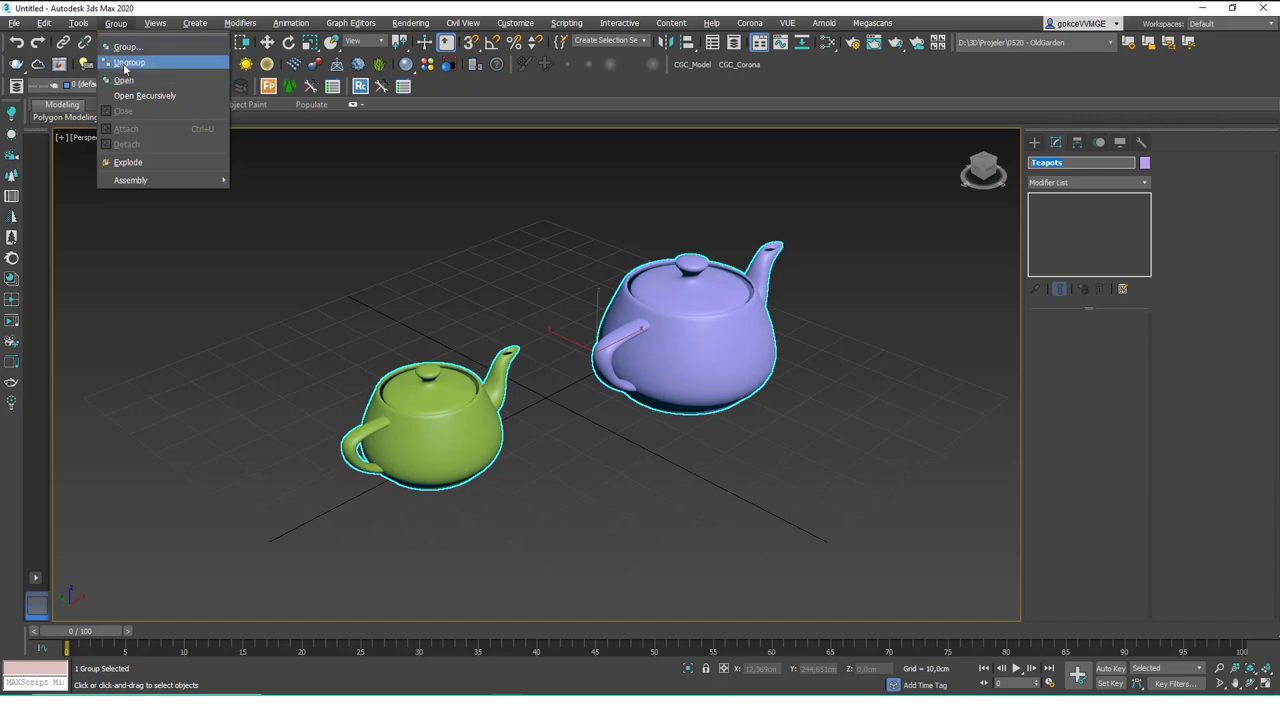
click(130, 63)
click(463, 420)
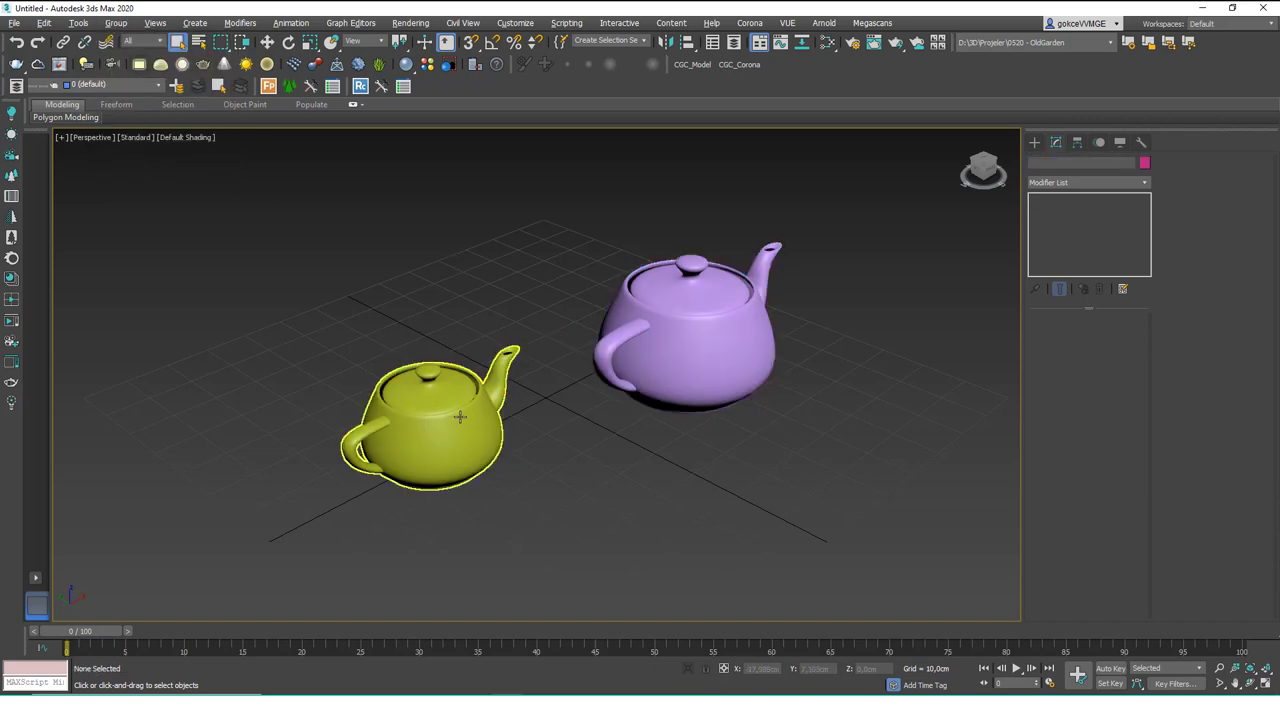
Step: Select the larger and the smaller teapot together and group them again as Teapots
click(685, 380)
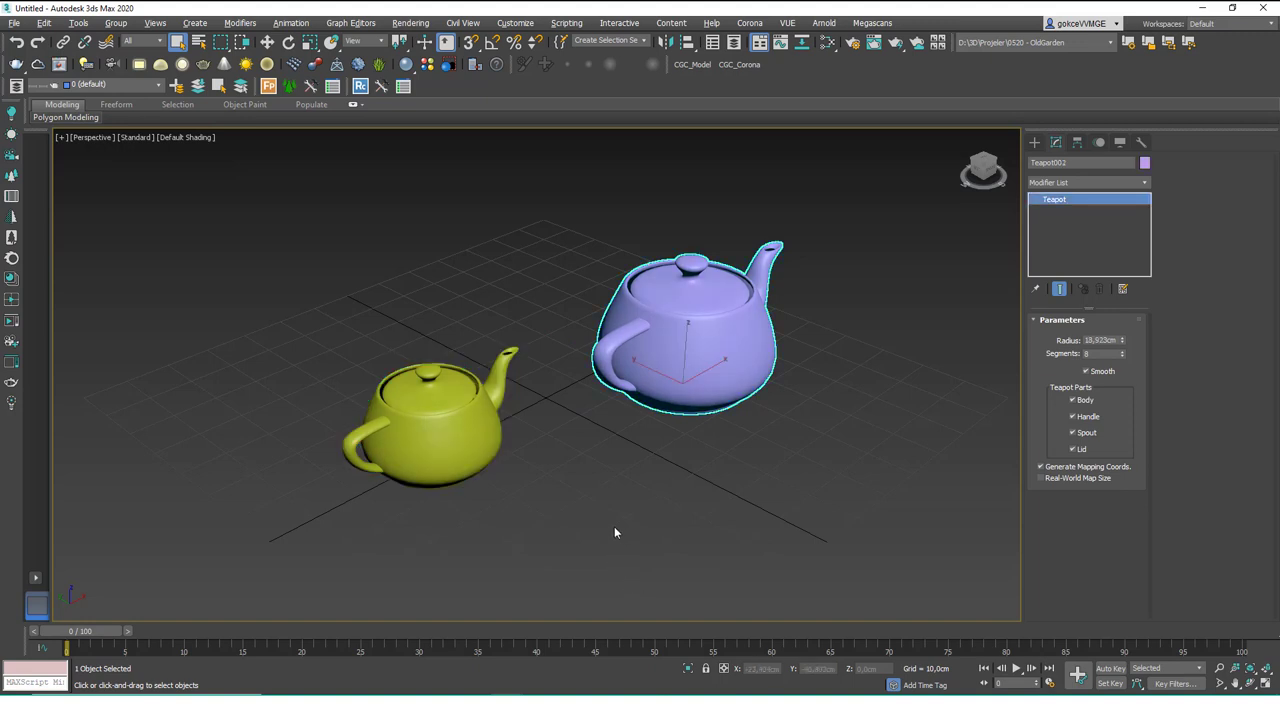
ctrl+click(467, 370)
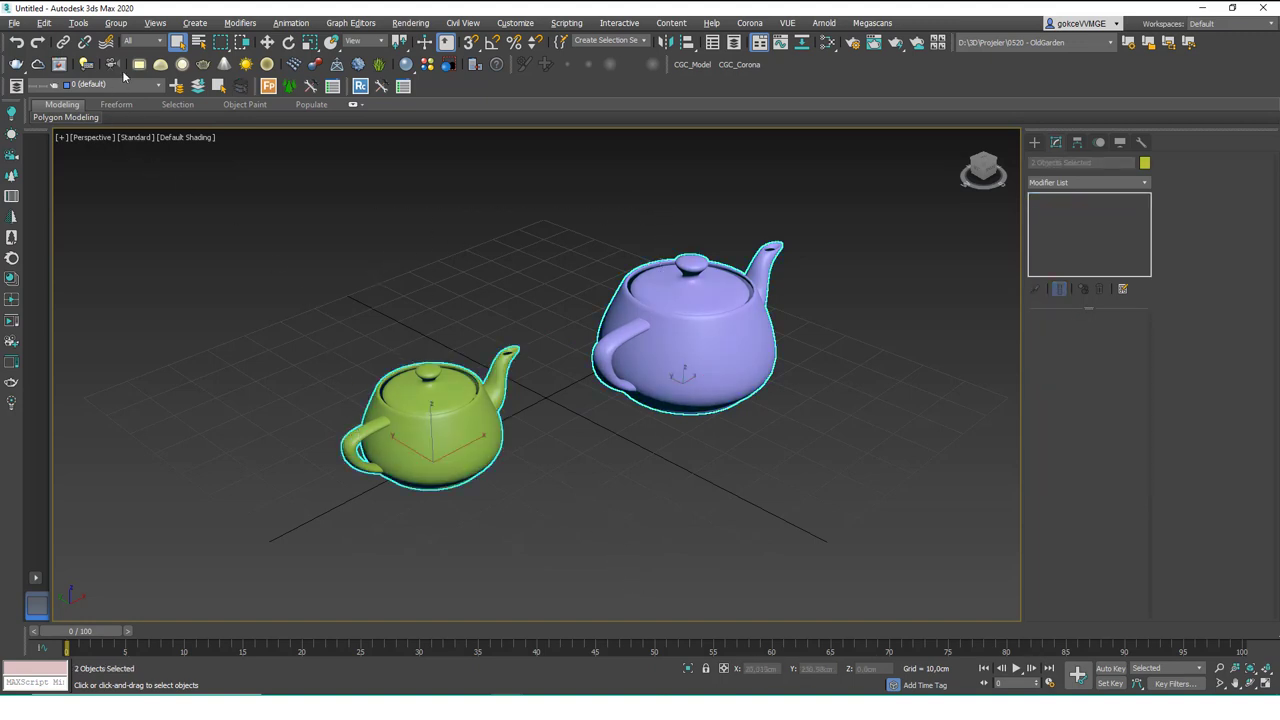
click(116, 22)
click(126, 47)
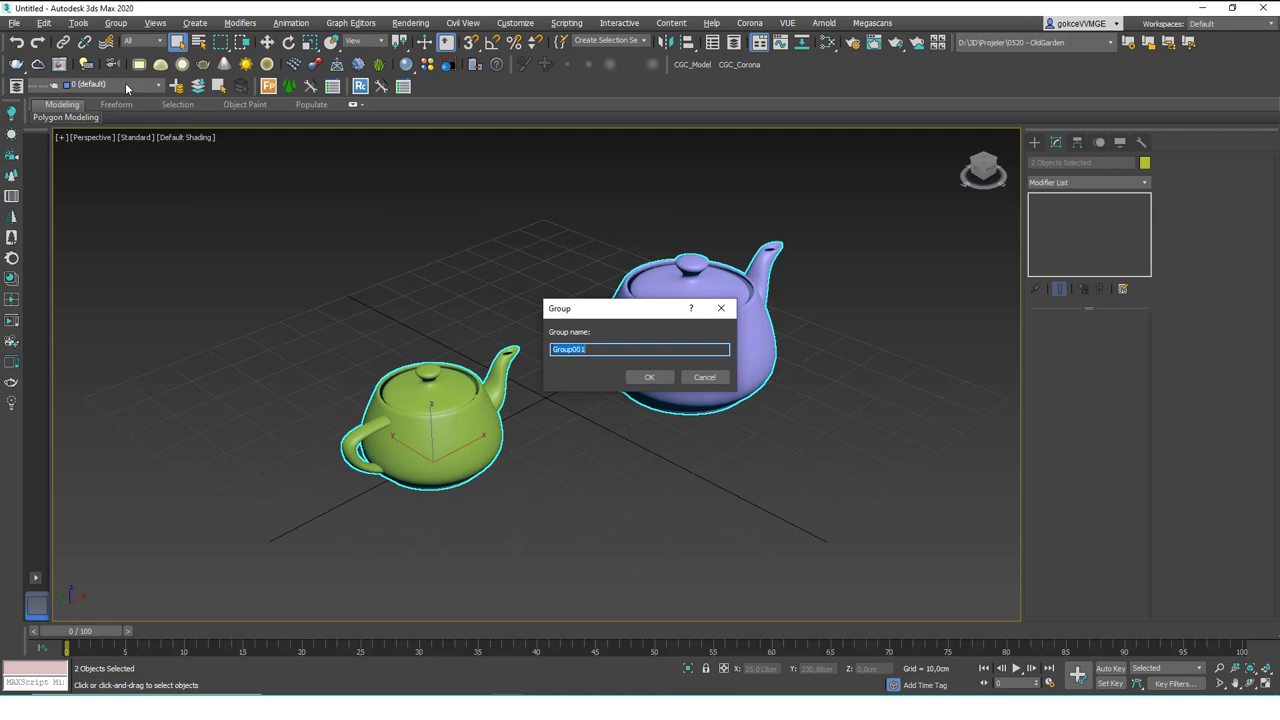
text(Teaptots)
key(Return)
Step: Open the Scene Explorer, clear the selection and expand the Teapots group to list its members
click(77, 23)
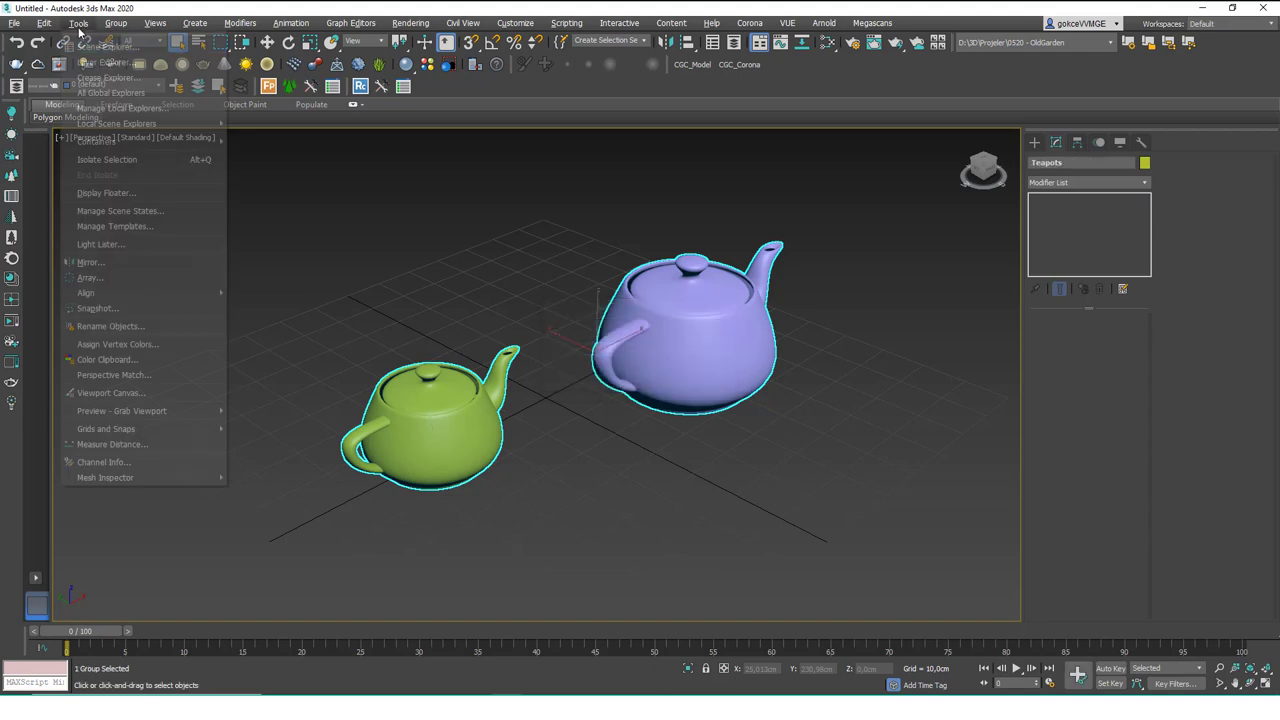
click(115, 46)
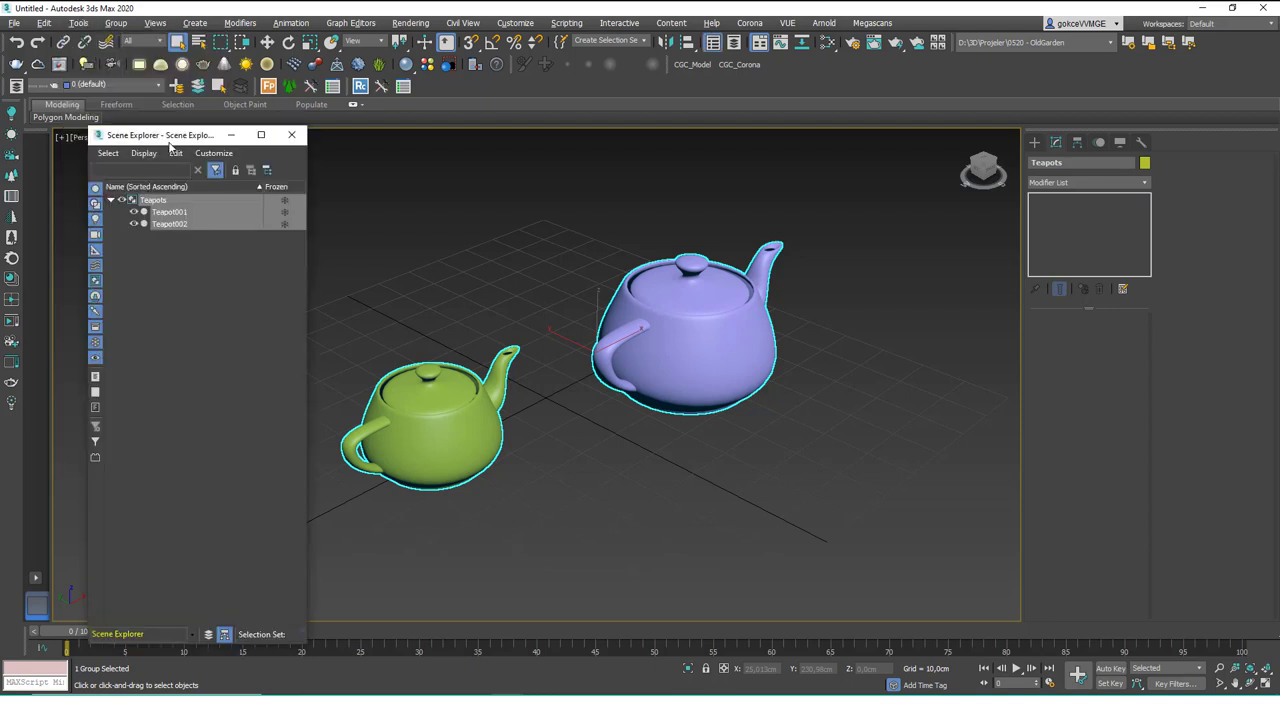
click(343, 209)
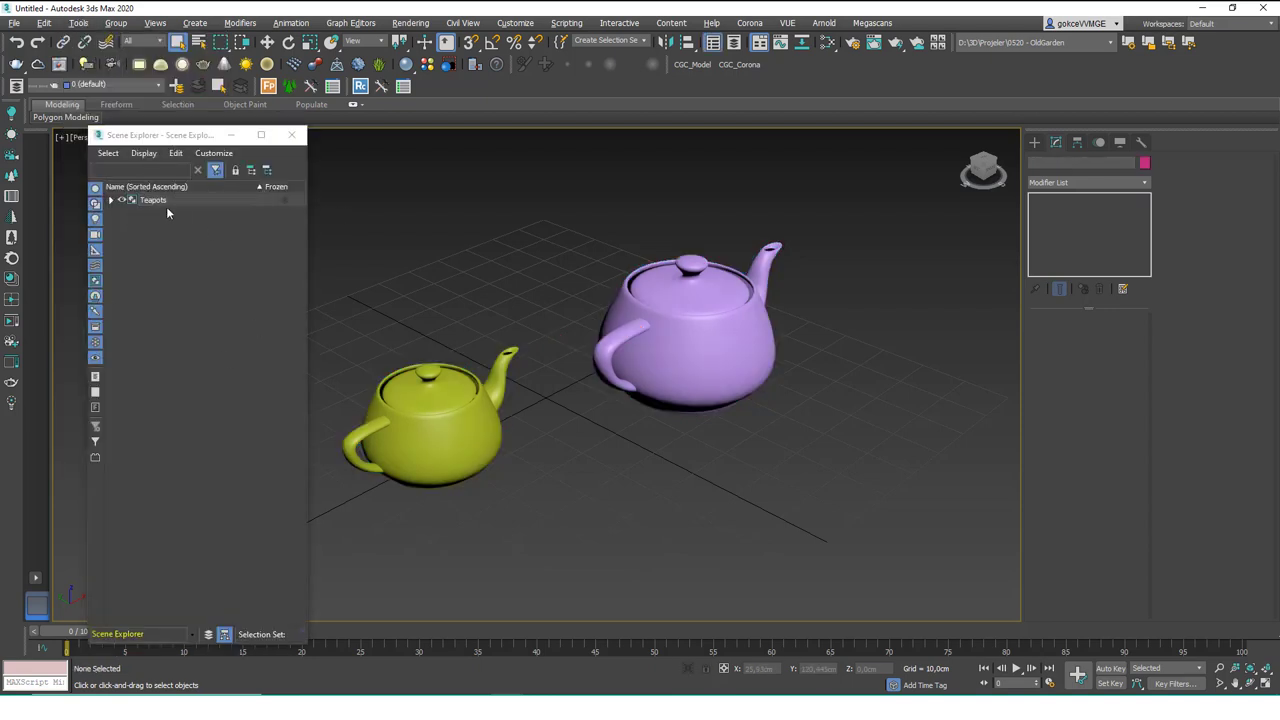
click(110, 200)
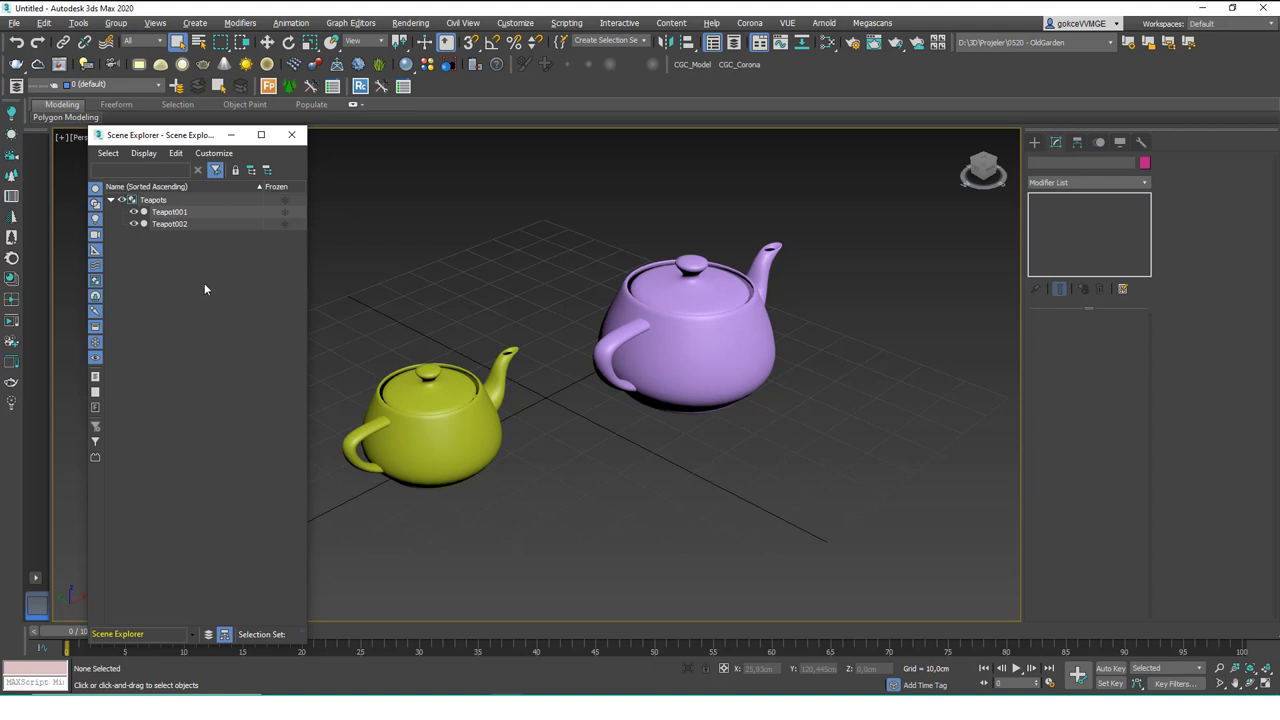
Step: Select the Teapots group and each of its members, Teapot001 and Teapot002, in the Scene Explorer
click(168, 201)
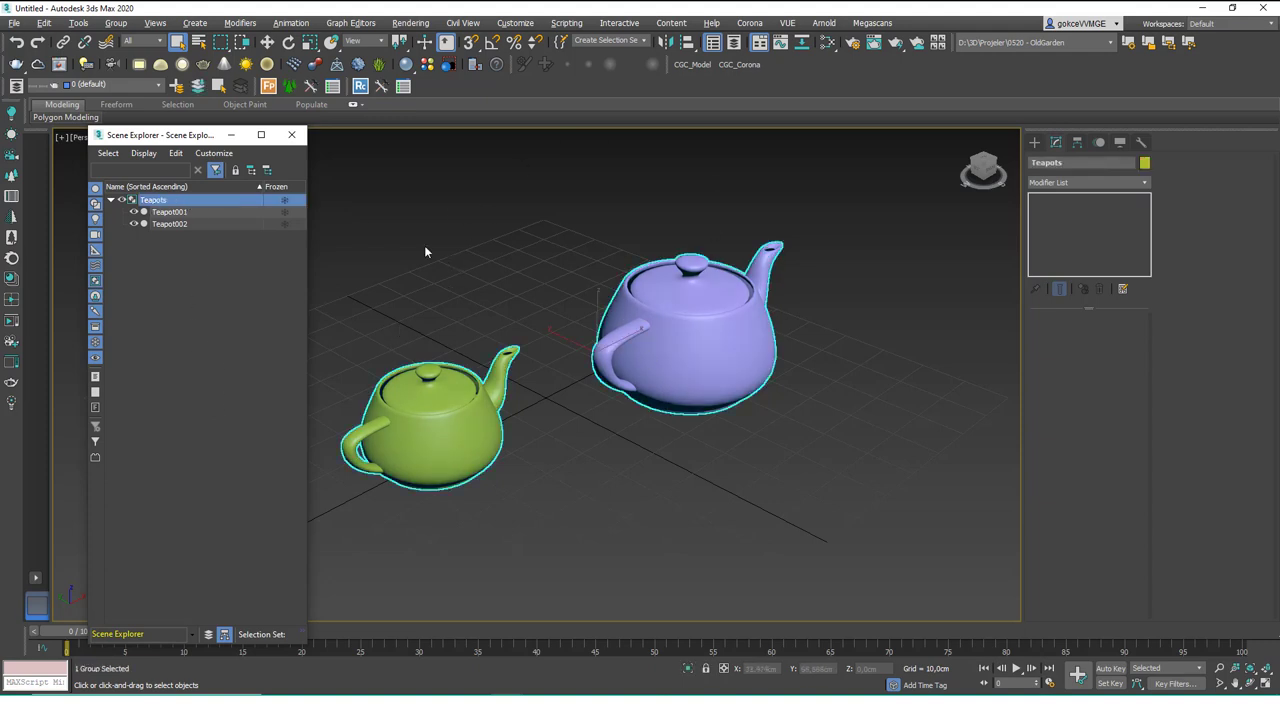
click(198, 232)
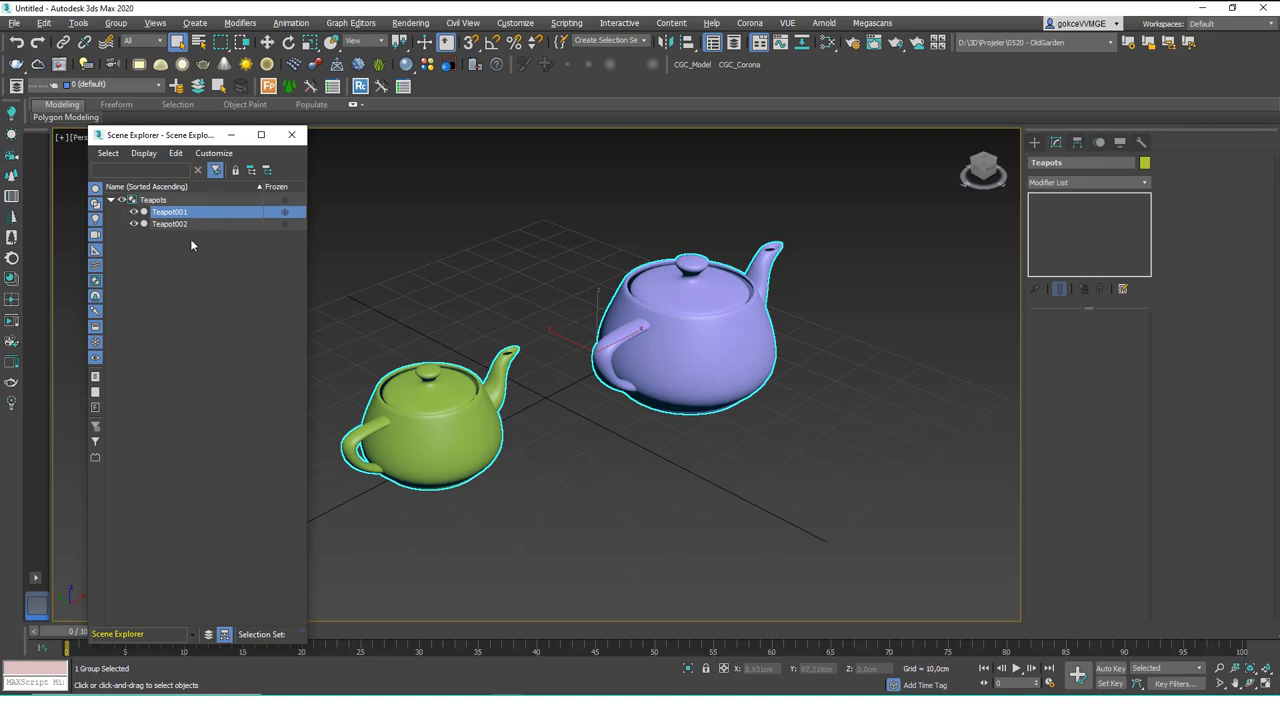
click(186, 213)
click(180, 224)
click(144, 152)
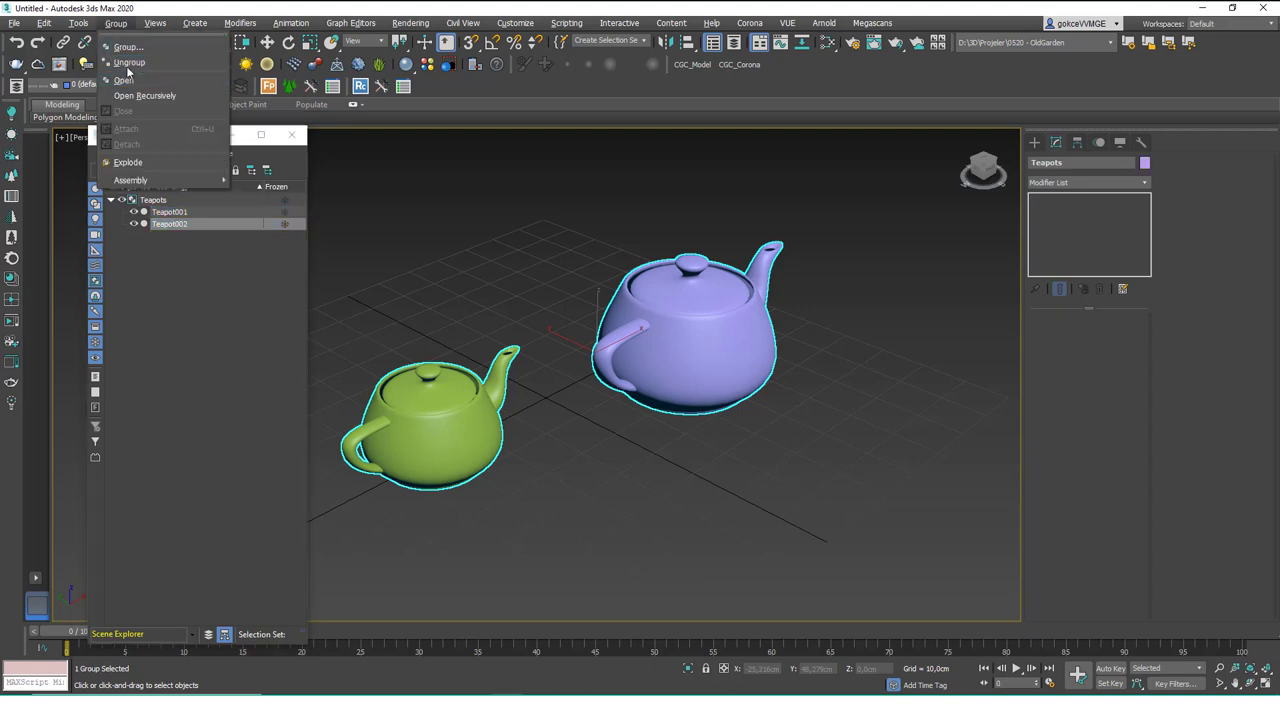
click(155, 22)
click(195, 7)
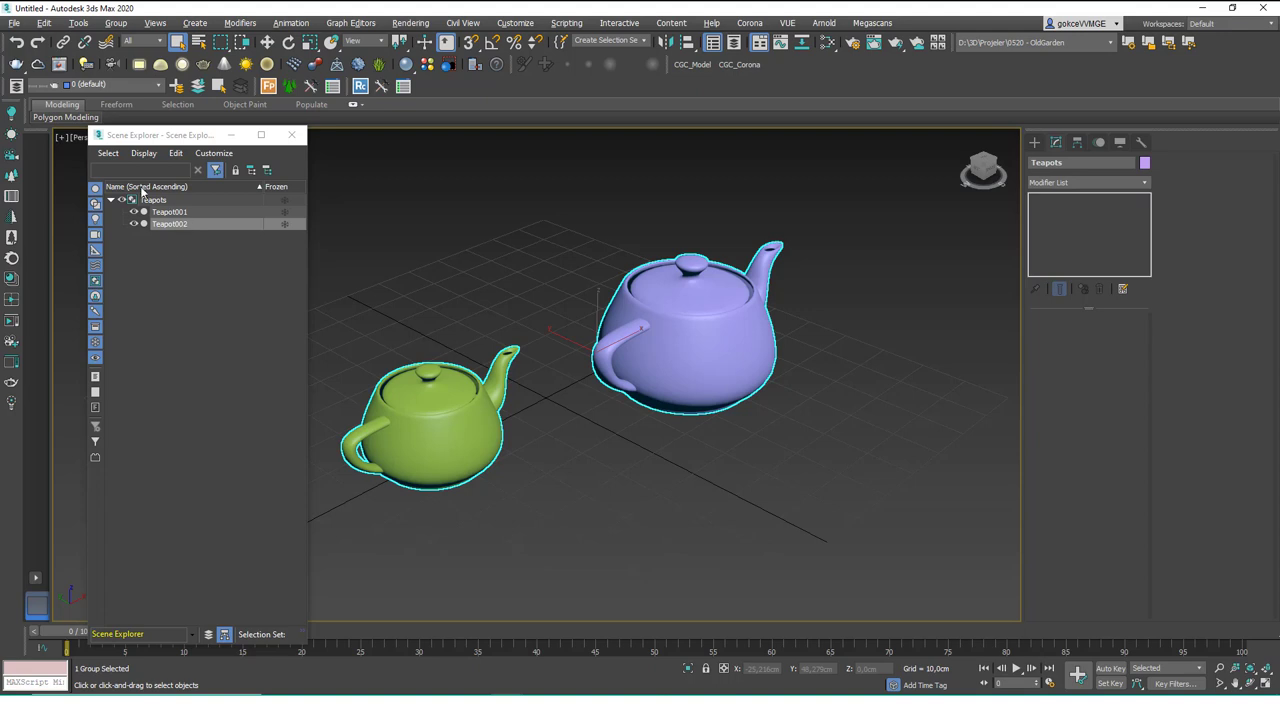
click(318, 250)
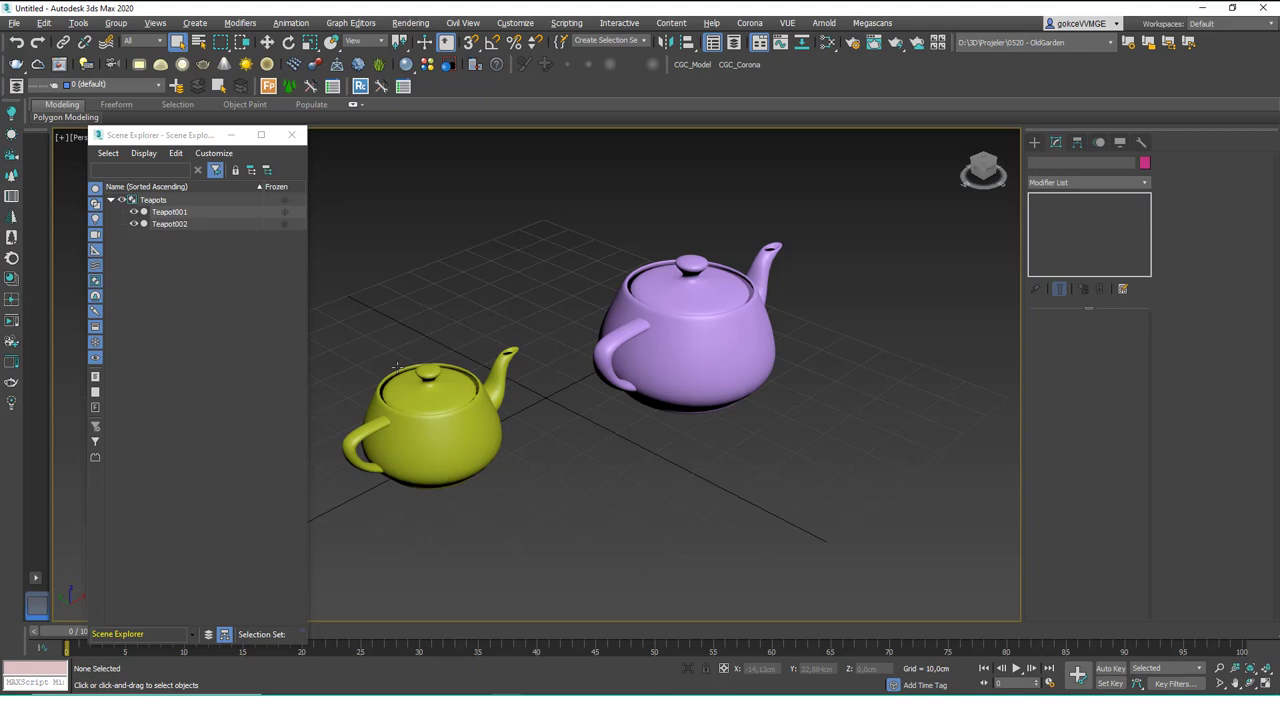
click(116, 22)
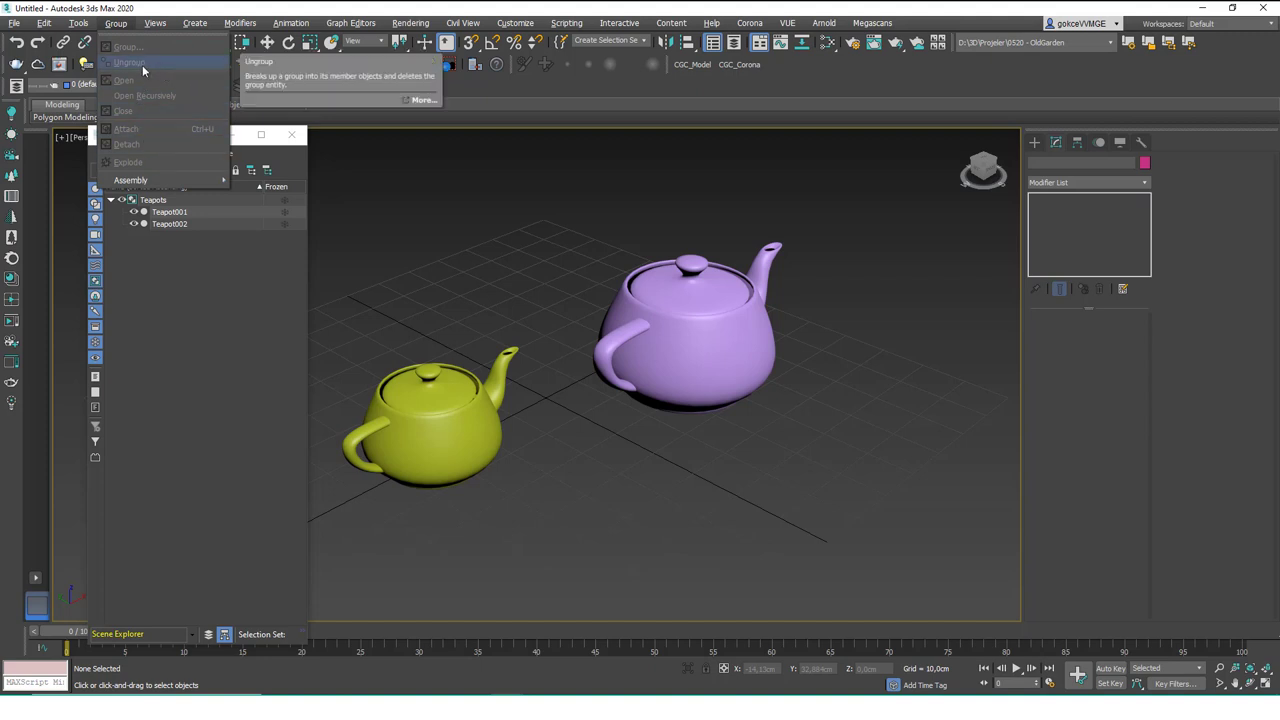
click(446, 232)
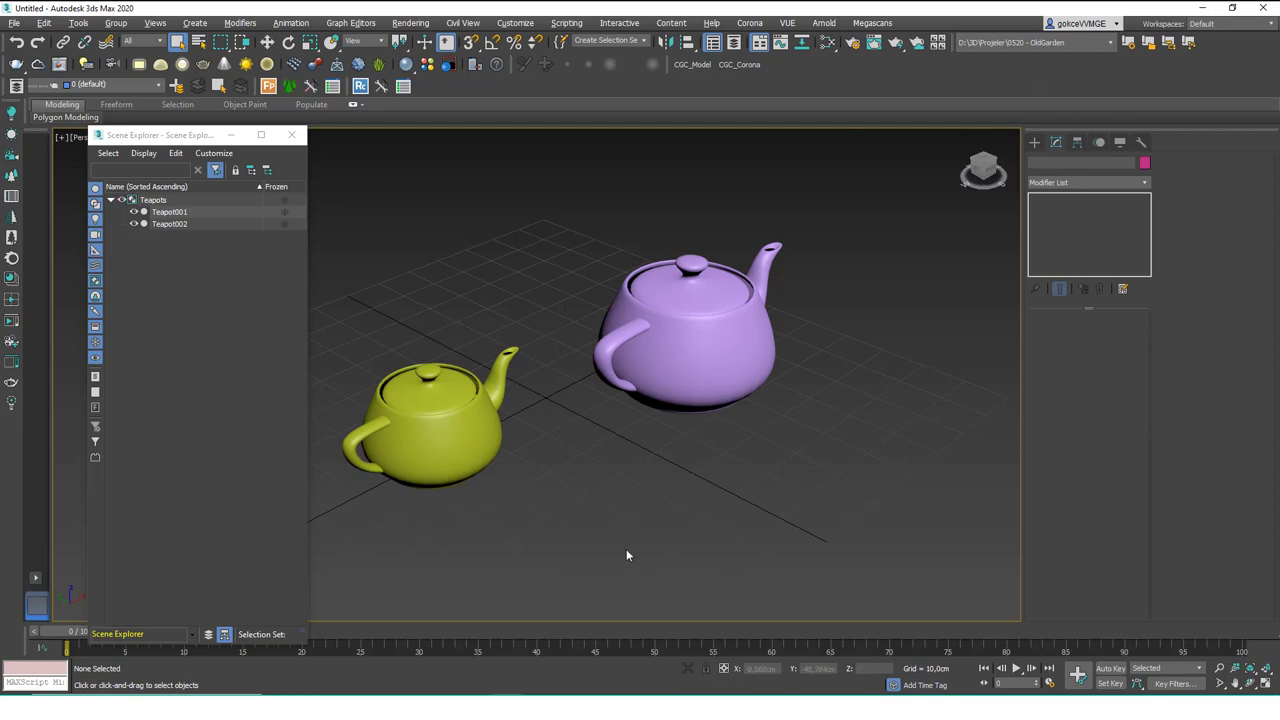
Step: Switch to the AutoBackup02.max garden scene and clear the current object selection
click(574, 651)
click(565, 675)
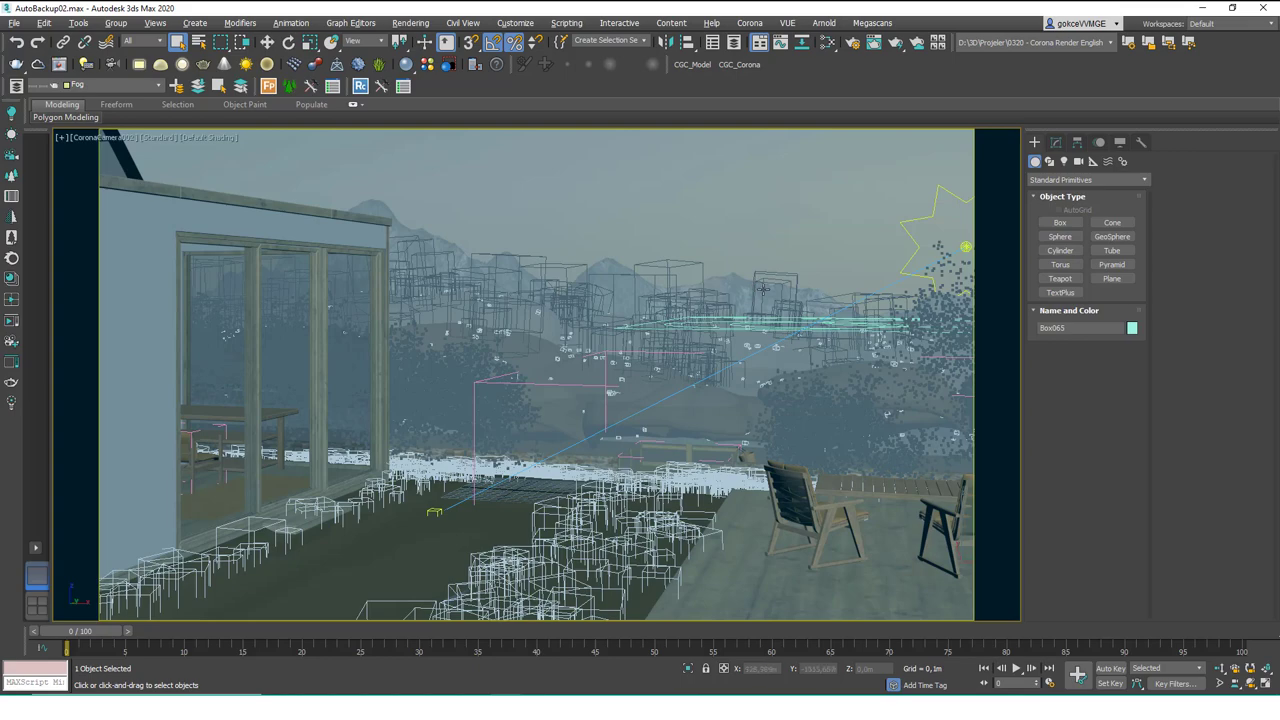
click(581, 204)
click(483, 360)
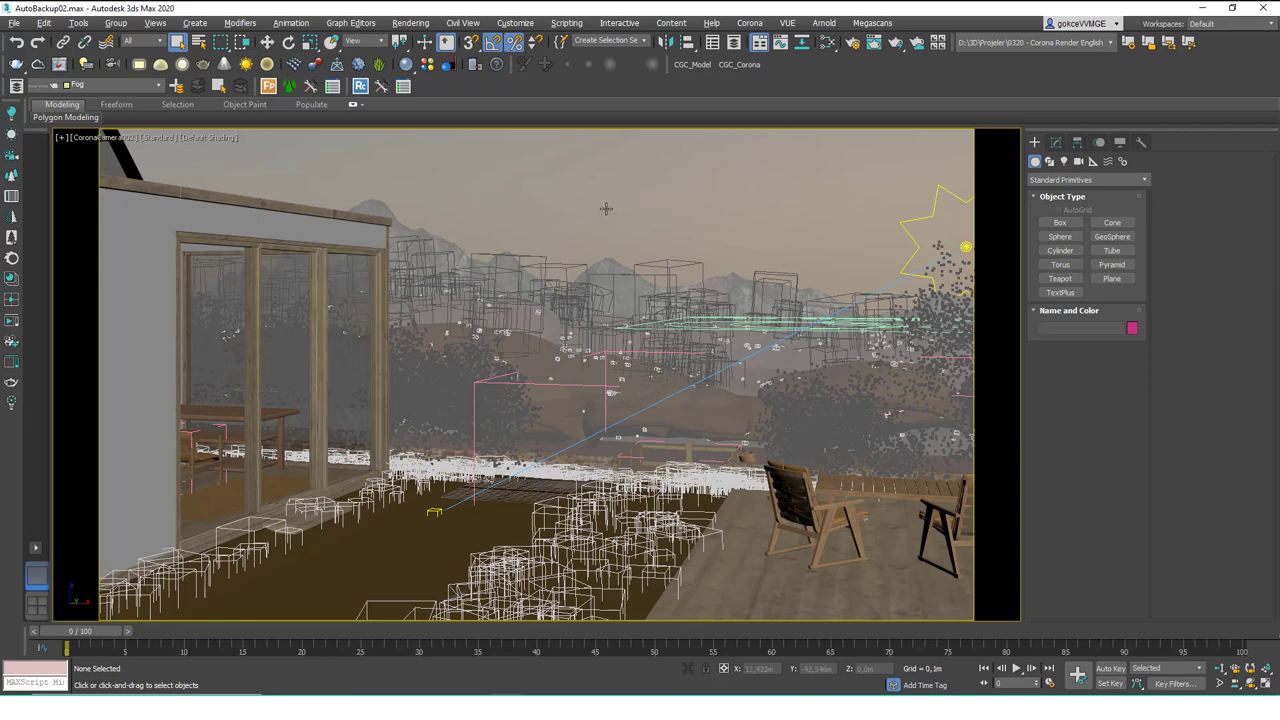
Step: Examine the groups 1 and Archmodels151_004_107 in the Scene Explorer by expanding and collapsing them, select group 1, and close the explorer
click(79, 23)
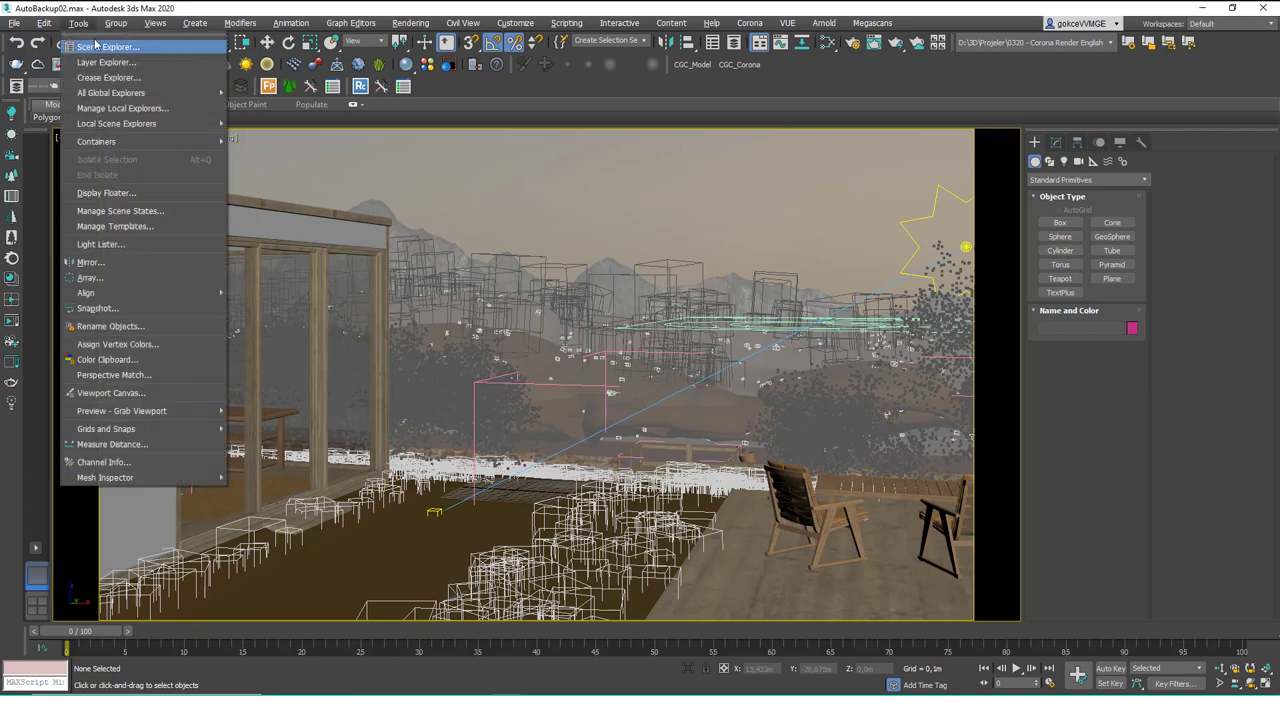
click(99, 48)
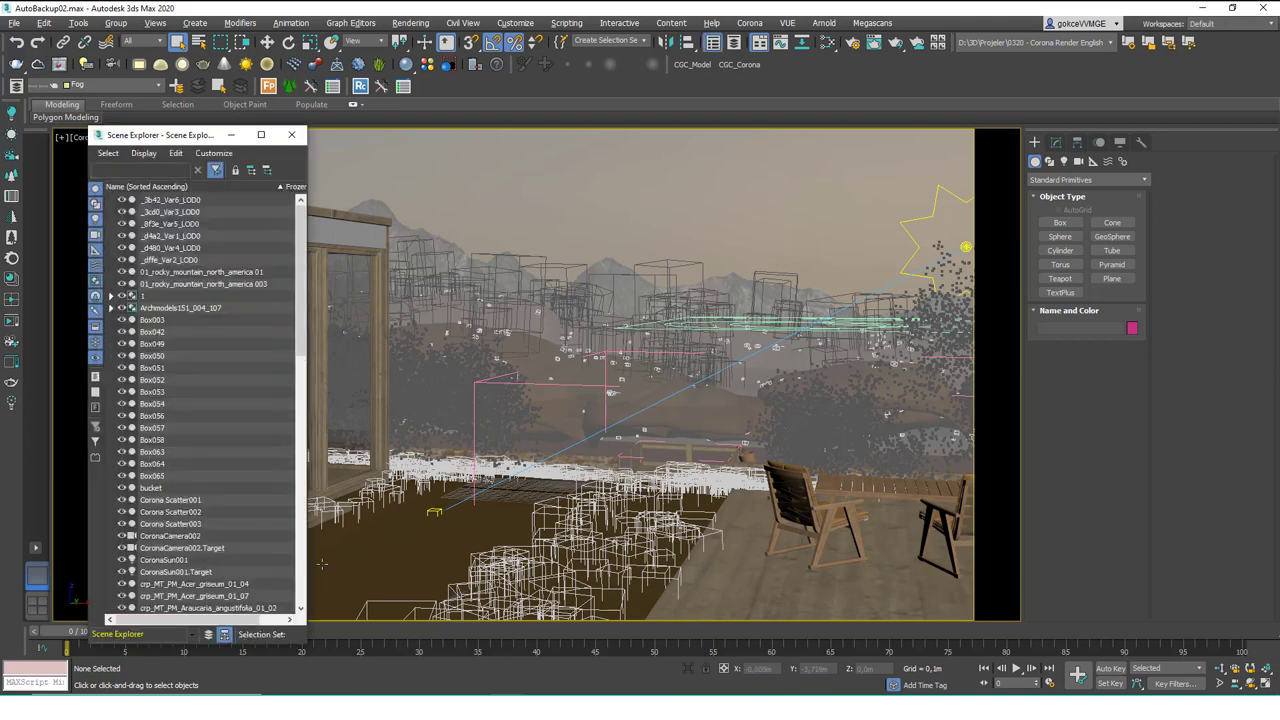
mouse_move(303, 258)
mouse_down()
mouse_move(308, 543)
mouse_move(290, 244)
mouse_up()
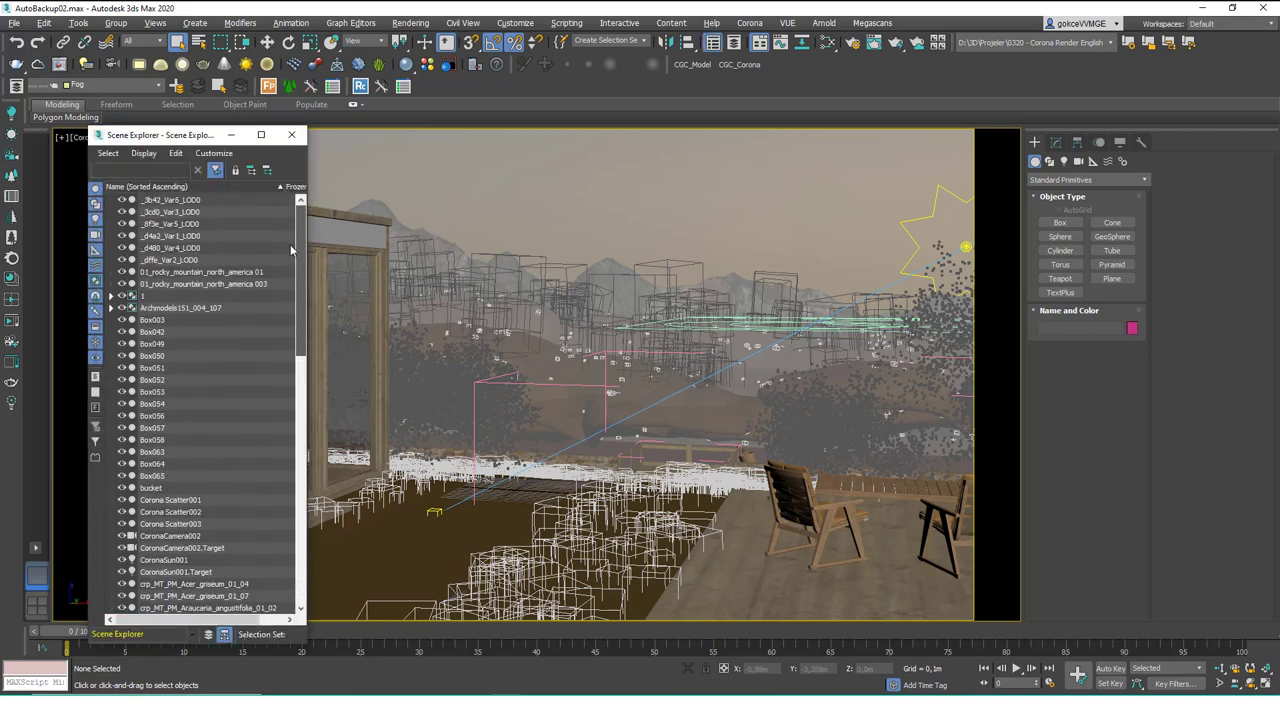
click(110, 296)
click(110, 296)
click(111, 308)
click(111, 308)
click(156, 297)
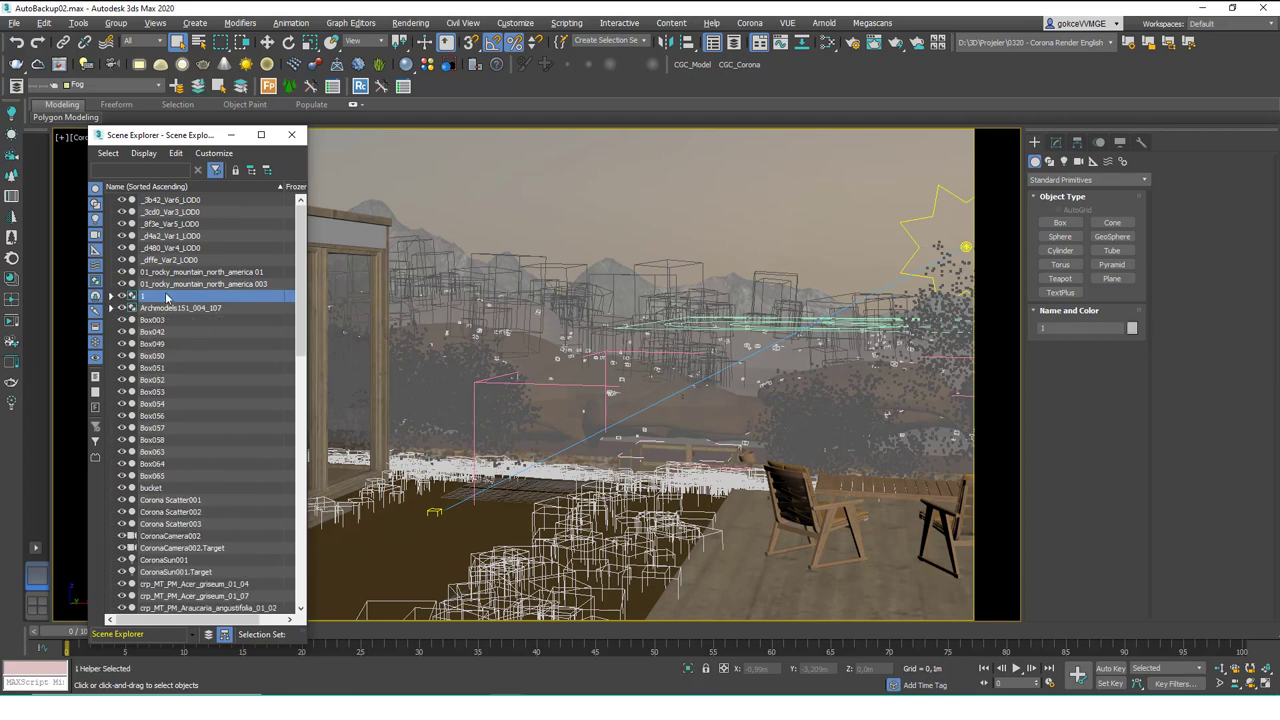
click(291, 134)
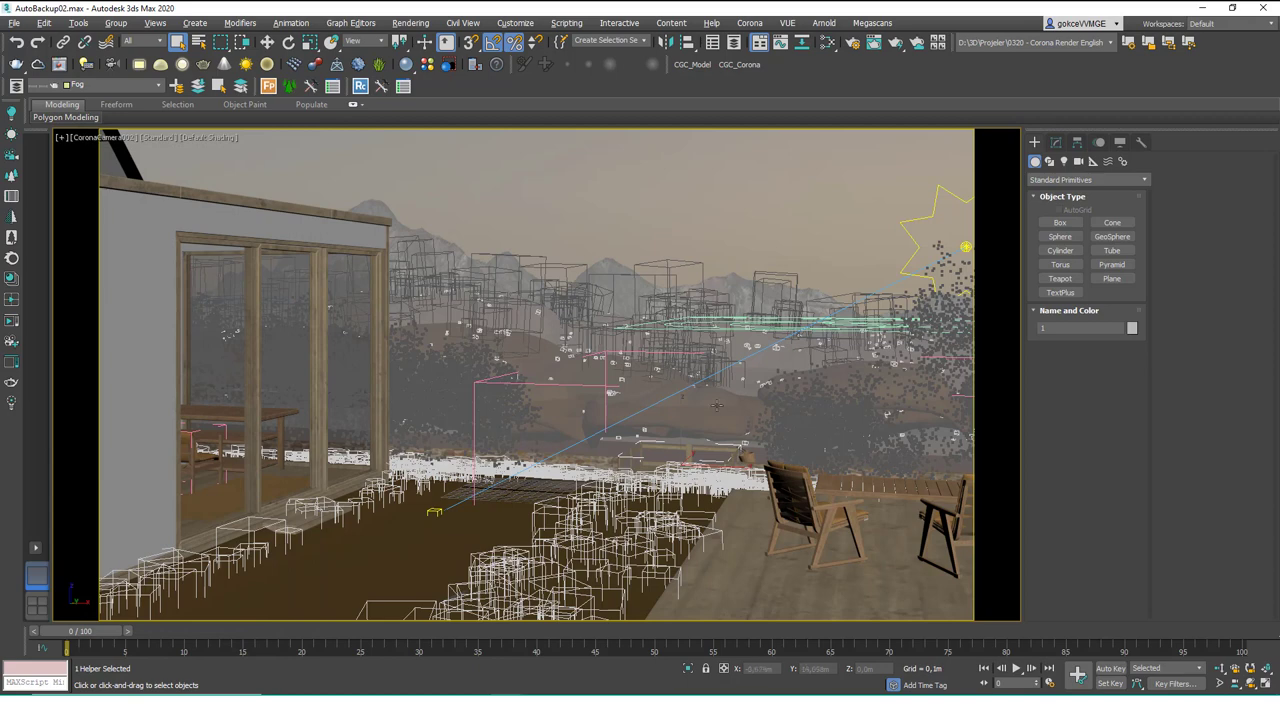
Step: Select the two armchair groups on the wooden deck together and look over the grouping commands available for them
click(806, 508)
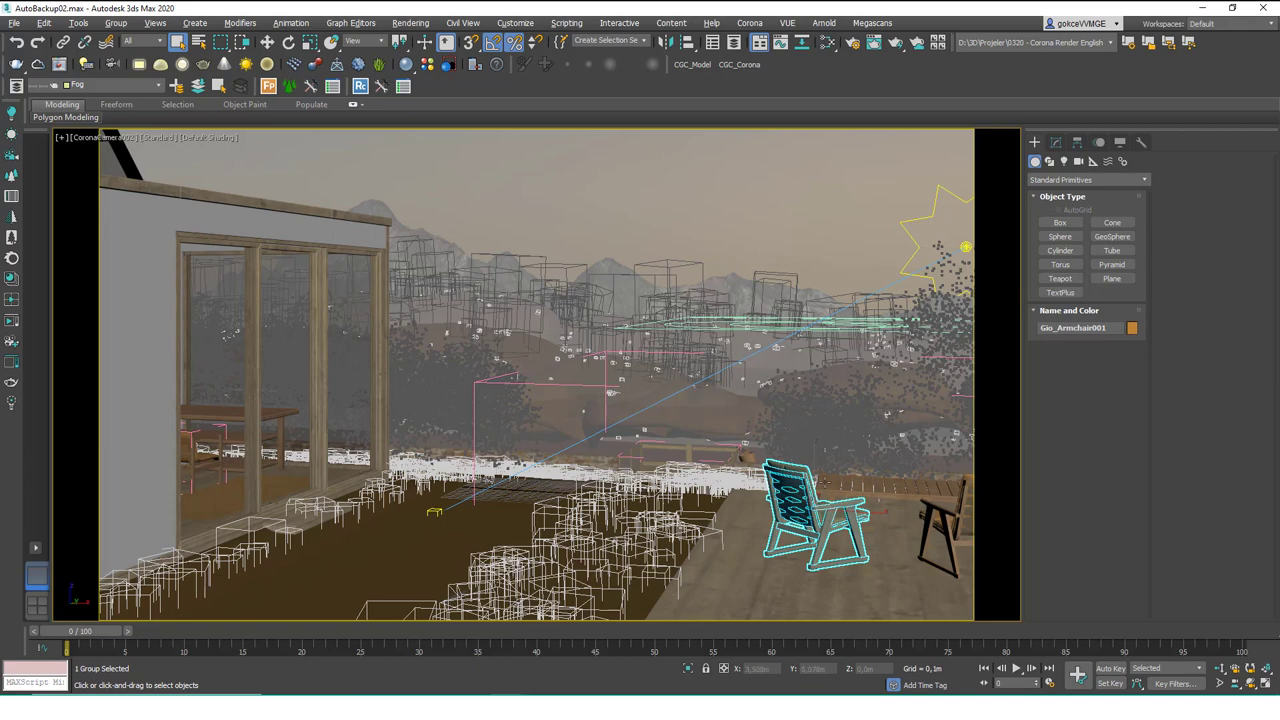
ctrl+click(950, 522)
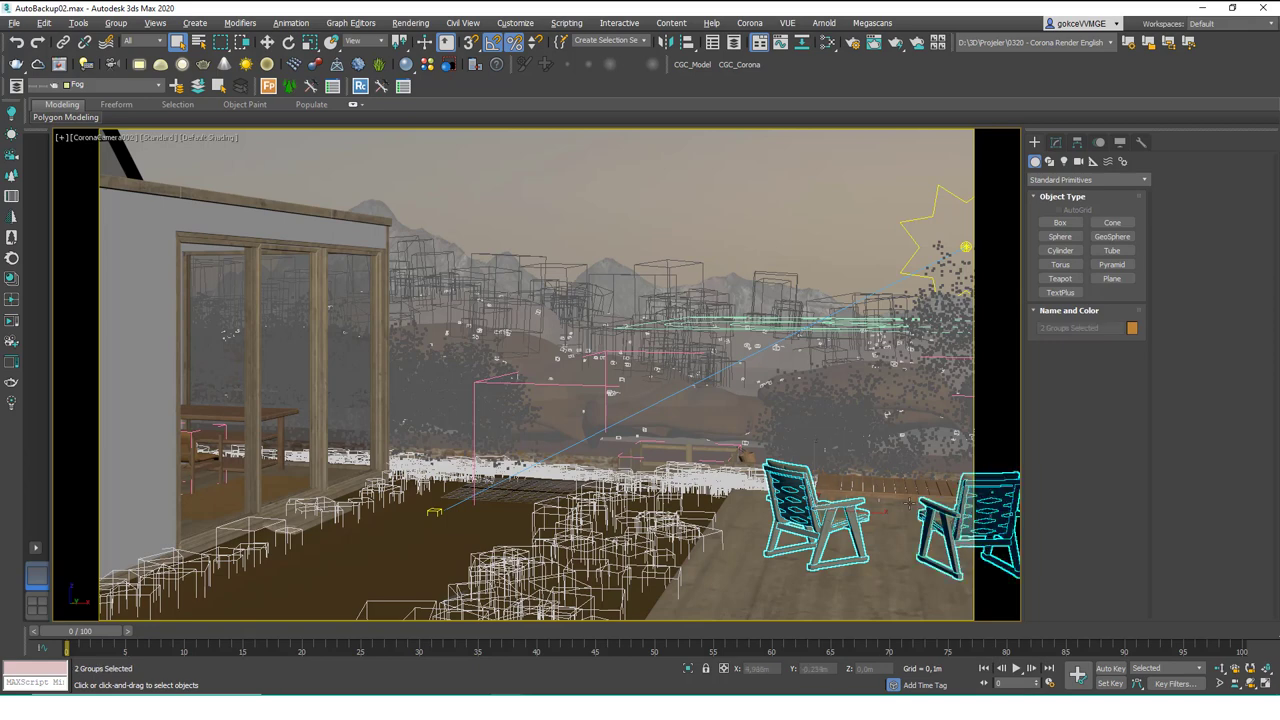
click(116, 22)
click(123, 80)
click(730, 226)
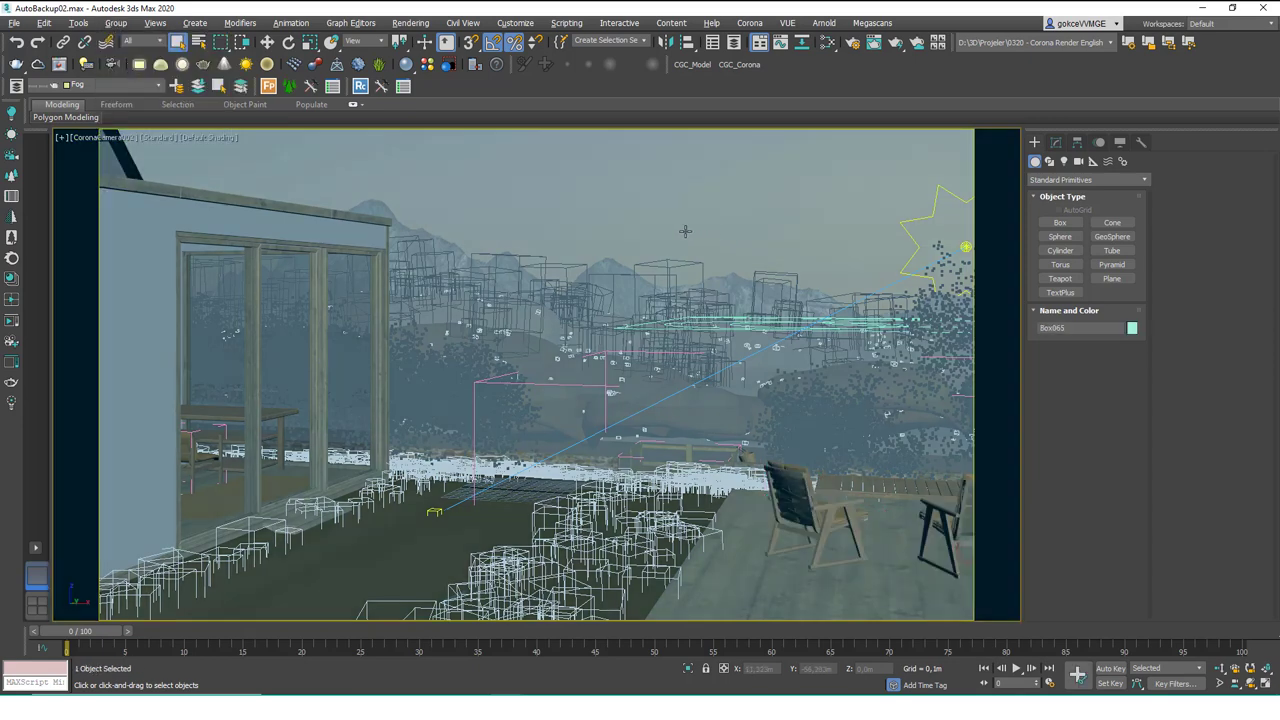
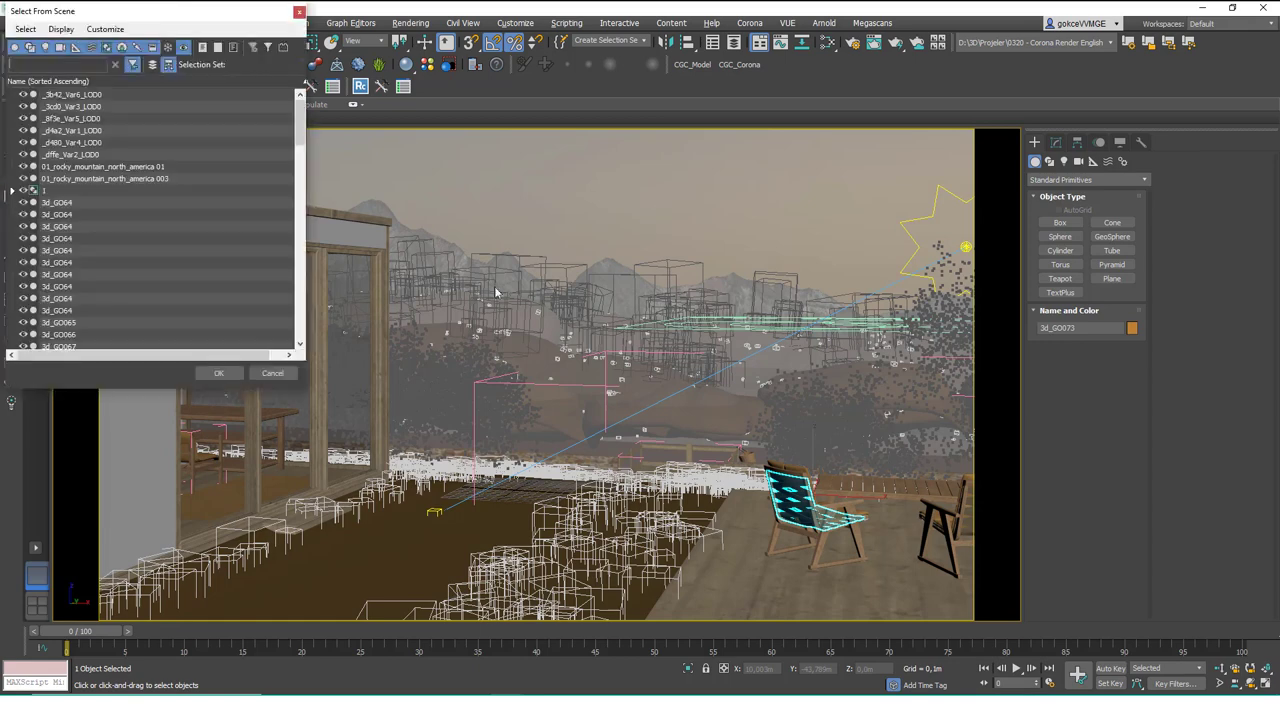
Step: Look through the 3d_GO parts of the ungrouped armchairs in the Scene Explorer, and close the explorer
click(274, 372)
click(78, 22)
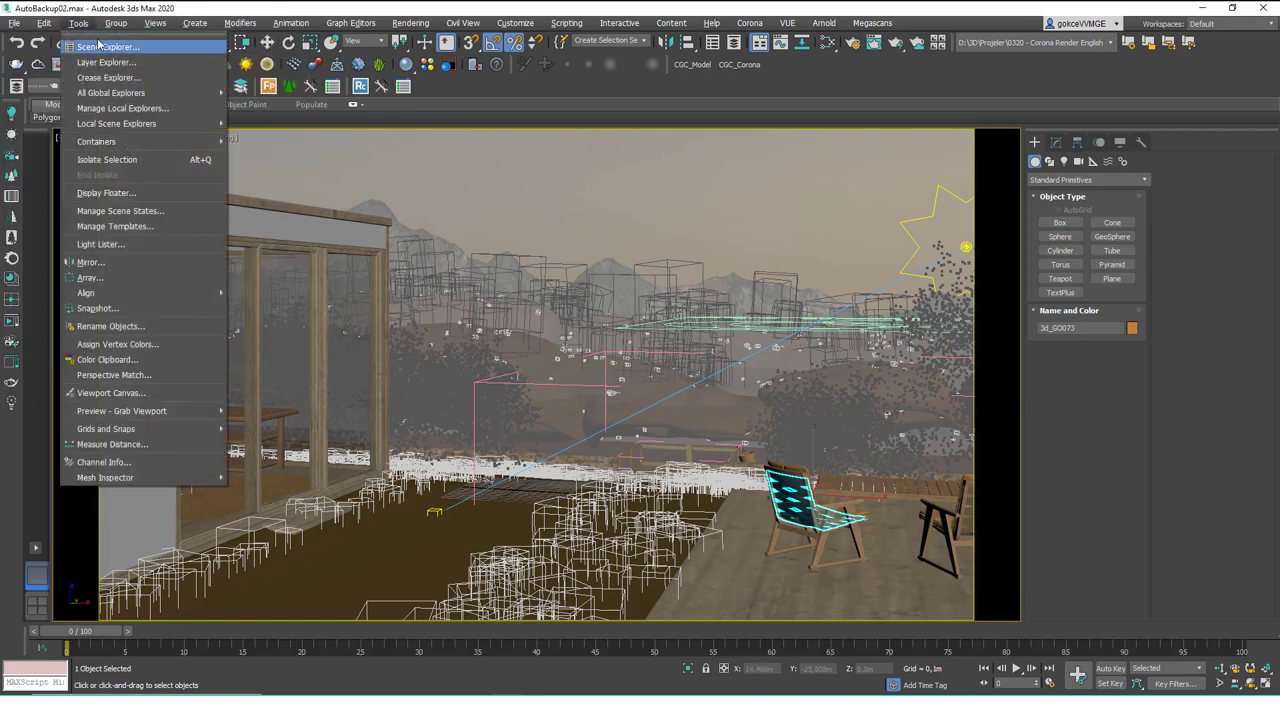
click(112, 48)
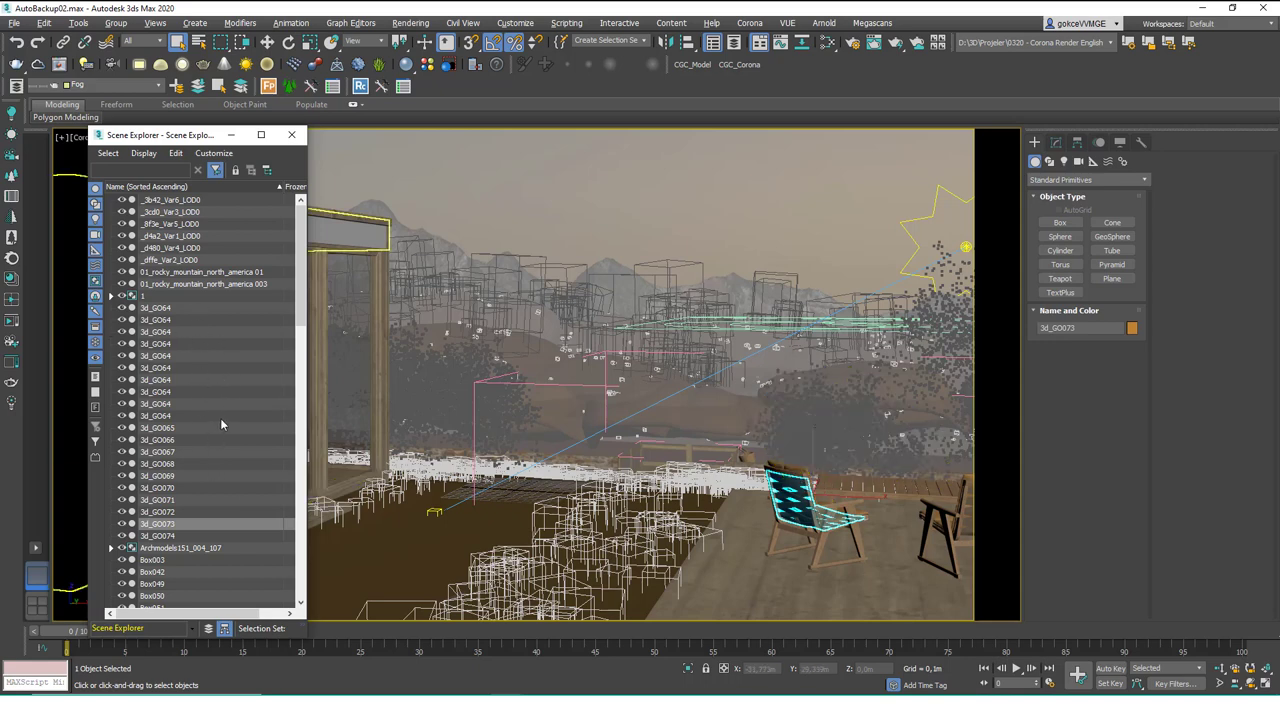
click(291, 134)
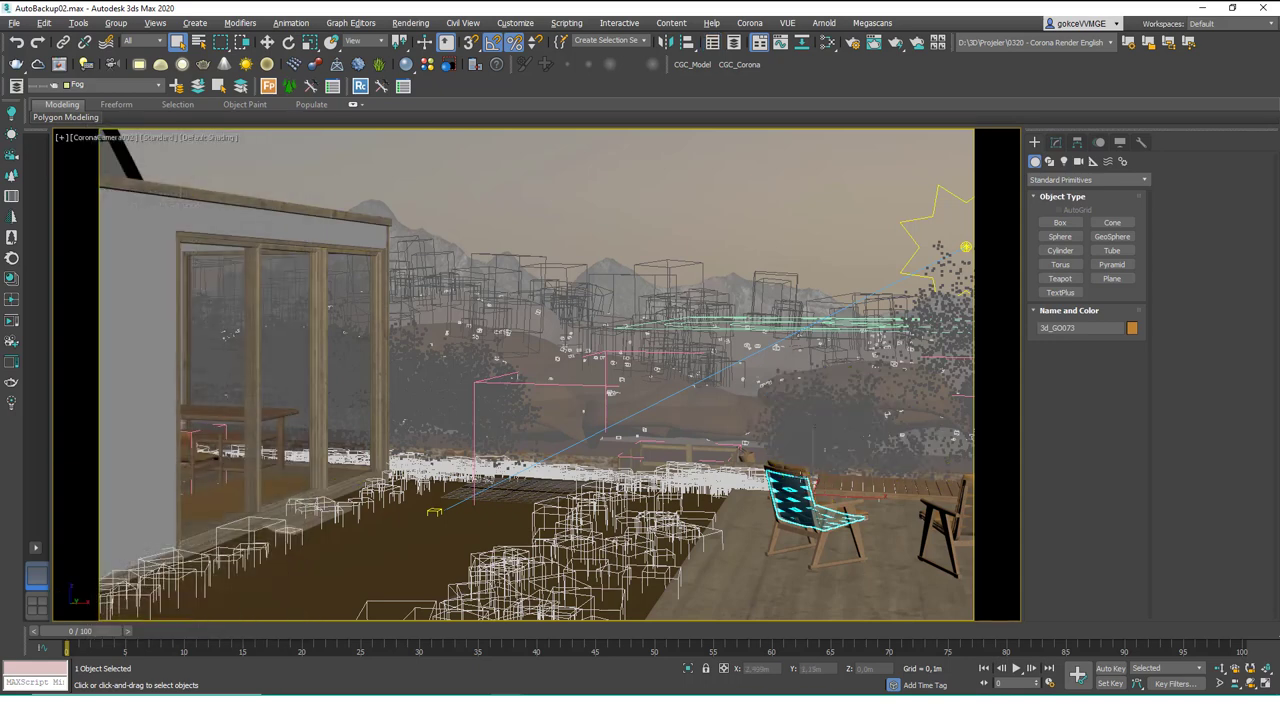
Step: Show the perspective and camera views together, and isolate the objects around the two armchairs and table on the deck
key(alt+w)
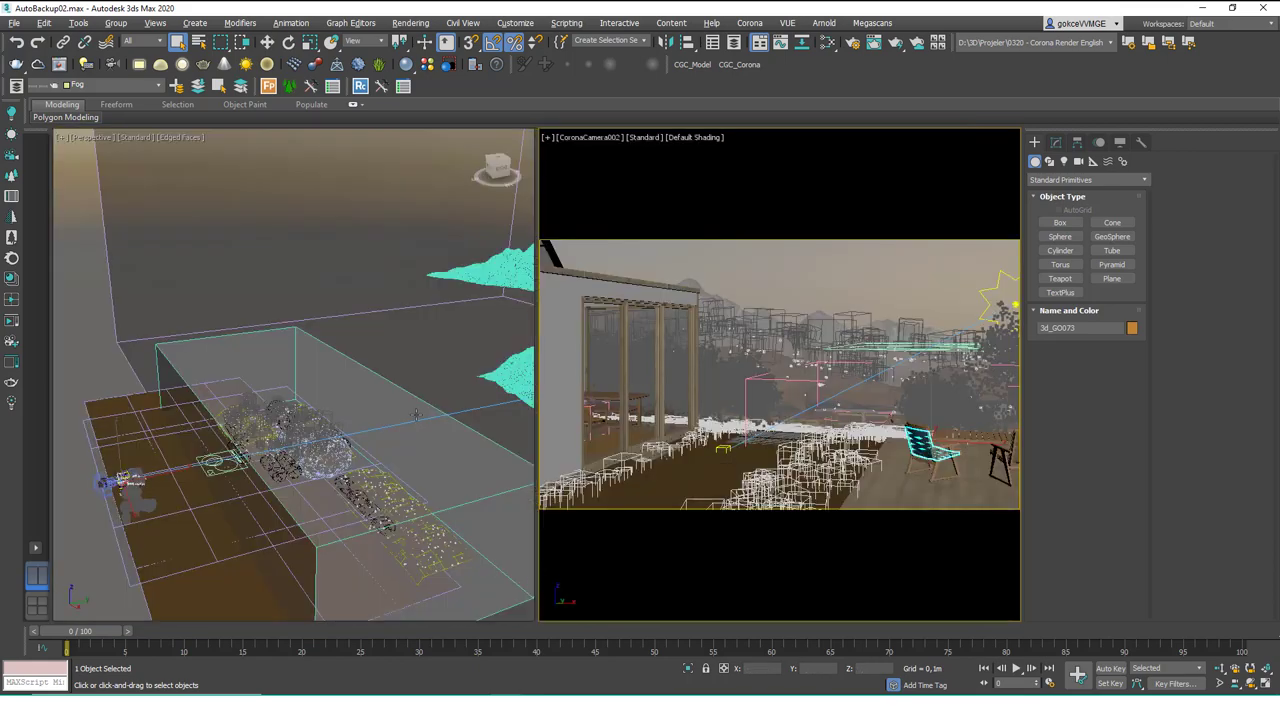
key(z)
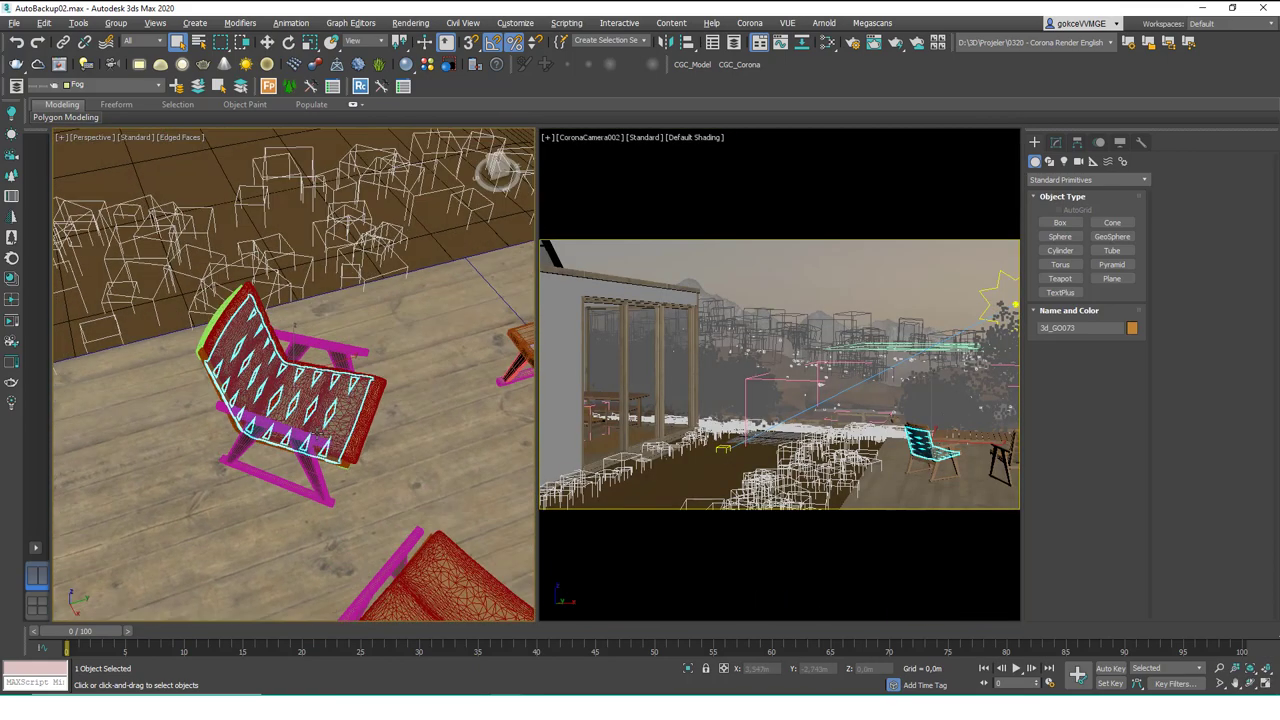
scroll(308, 412, down, 5)
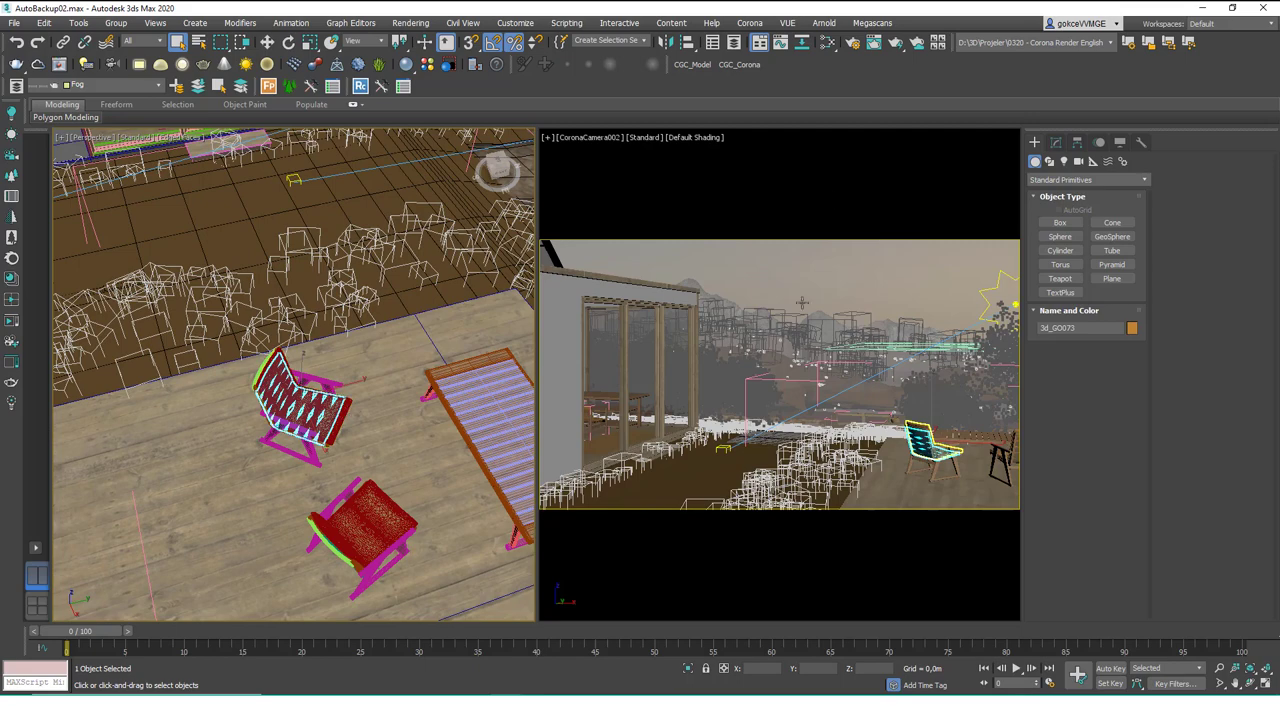
scroll(203, 389, down, 8)
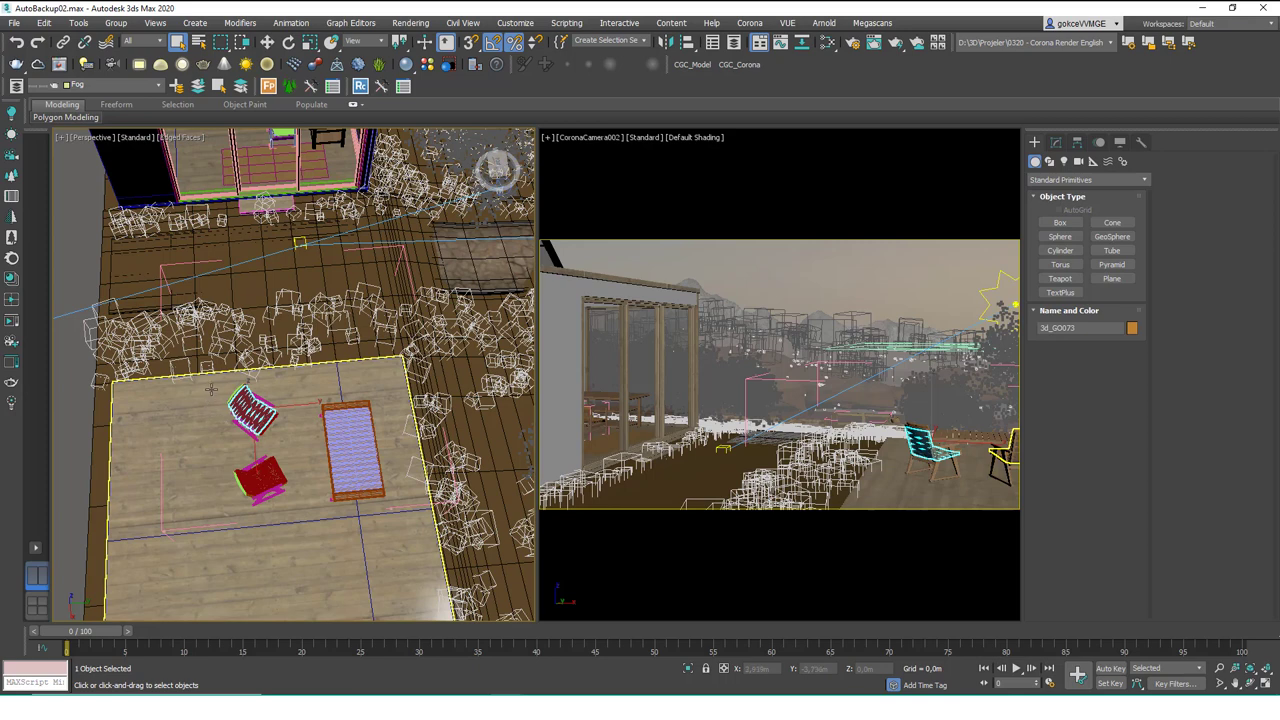
drag(211, 389, 428, 592)
key(alt+q)
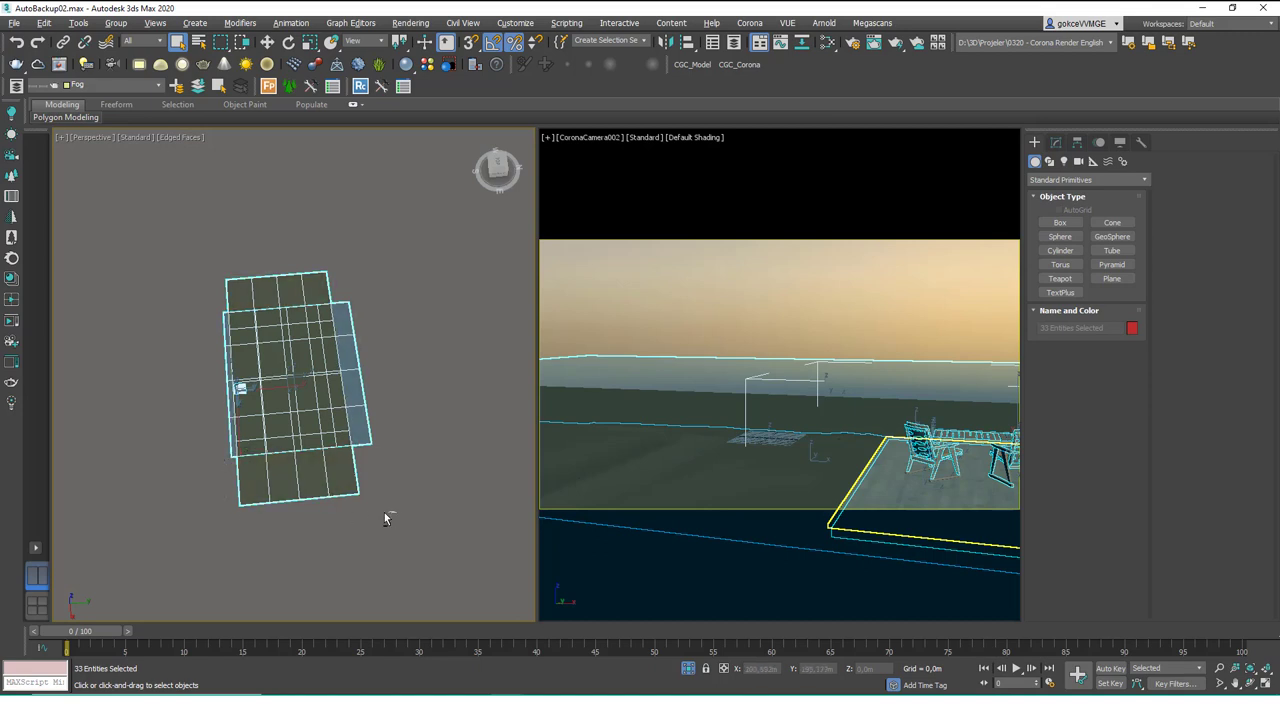
Step: Exclude the large ground surfaces and the wooden deck from the selection, isolating the remaining furniture
drag(396, 512, 199, 432)
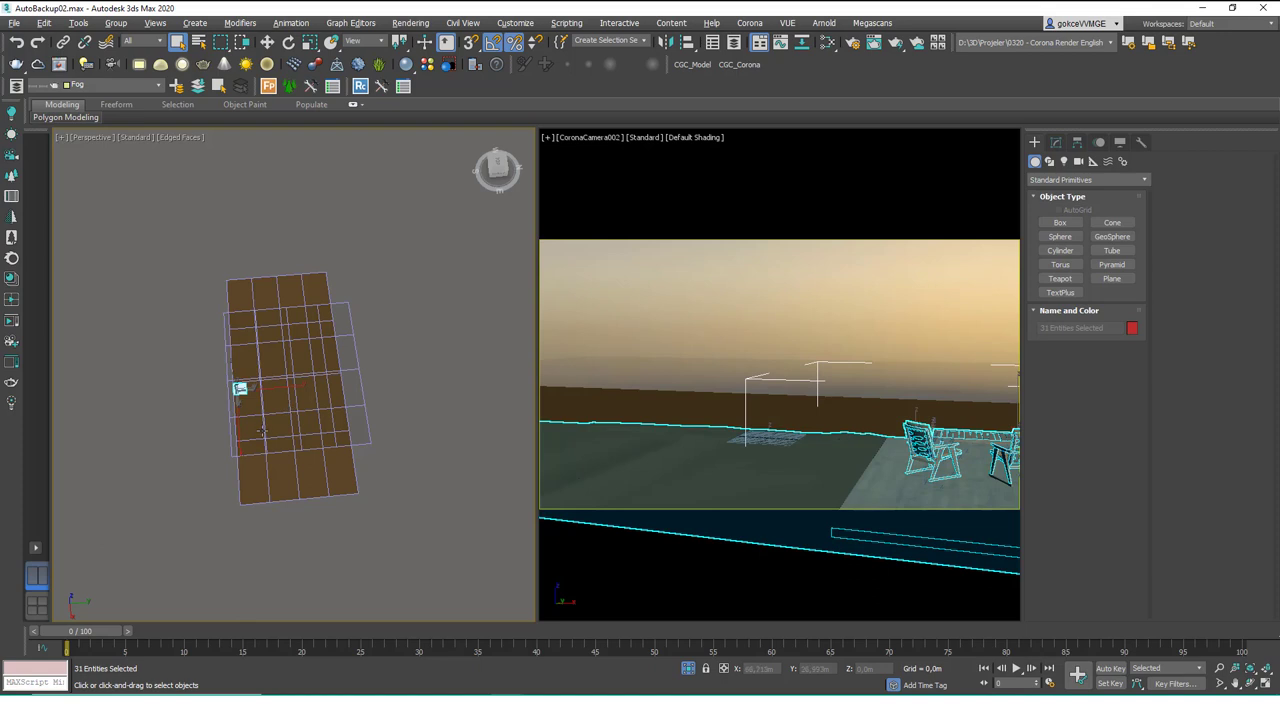
key(alt+q)
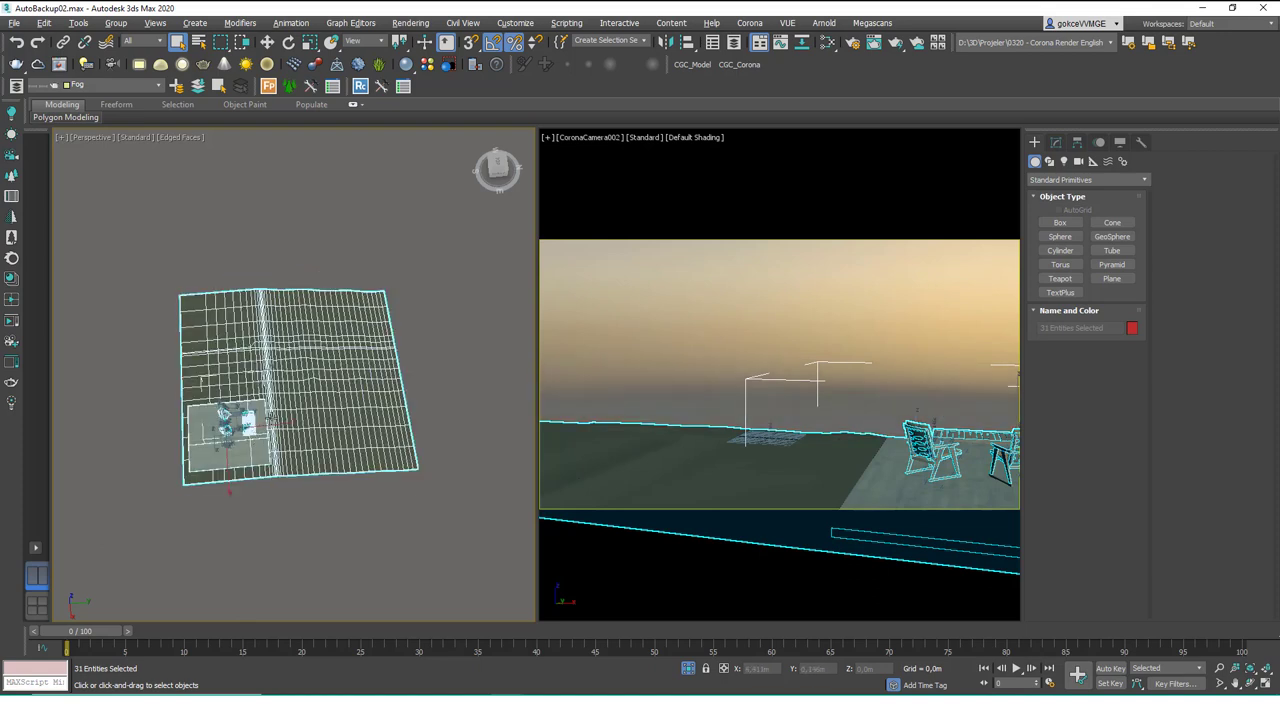
alt+click(354, 508)
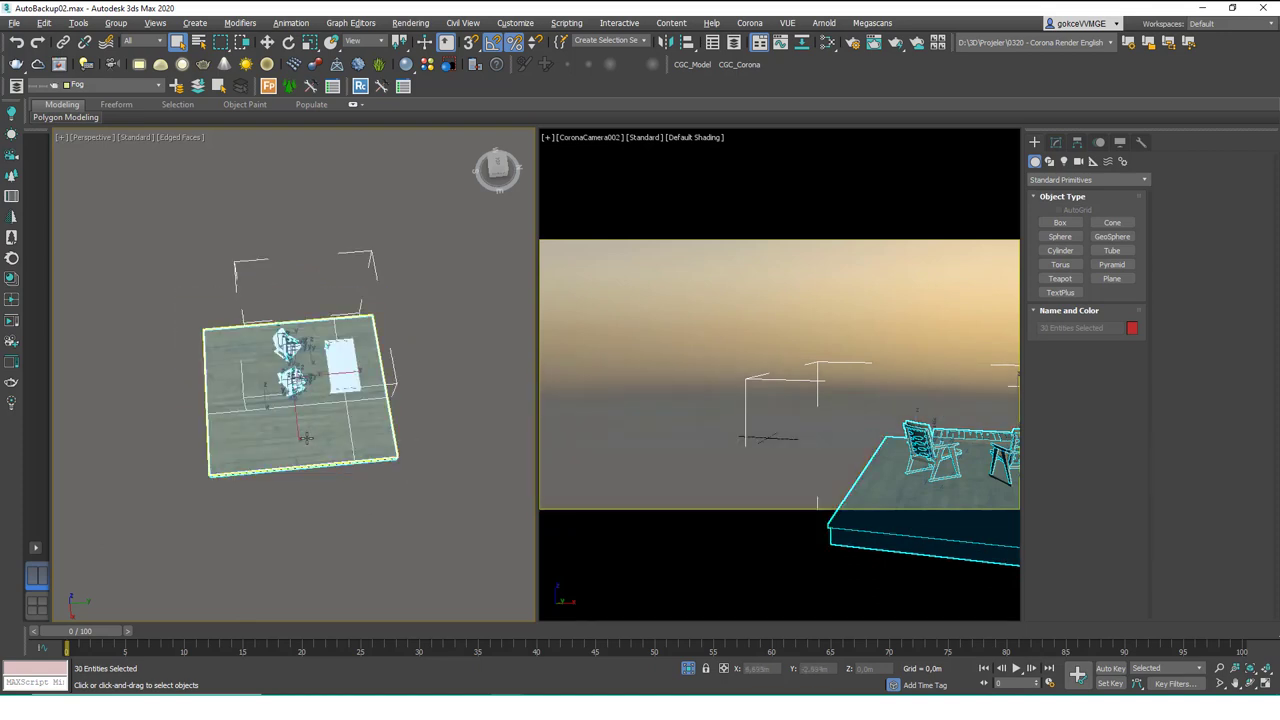
alt+click(249, 333)
key(alt+q)
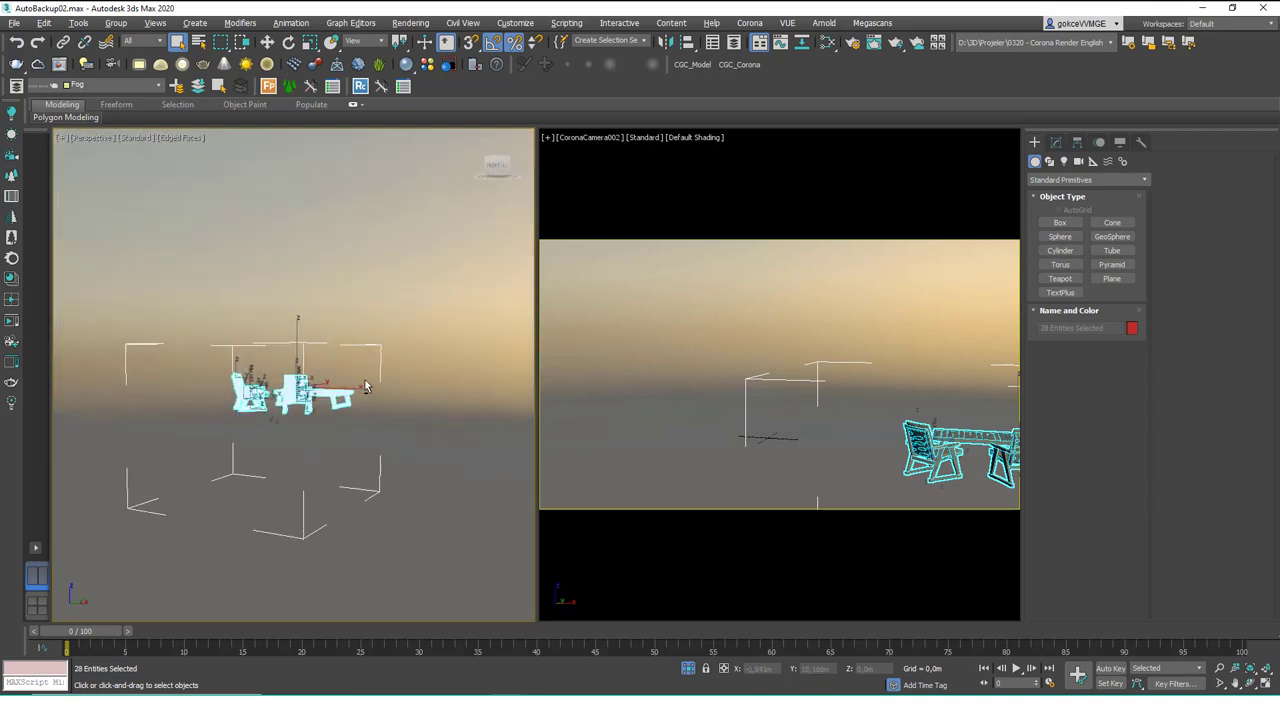
Step: Isolate only the chairs and table without the helper brackets, and turn off edged faces in the perspective view
alt+drag(274, 511, 231, 581)
key(shift+l)
alt+middle_drag(231, 581, 389, 403)
click(389, 403)
key(F4)
alt+middle_drag(313, 427, 251, 434)
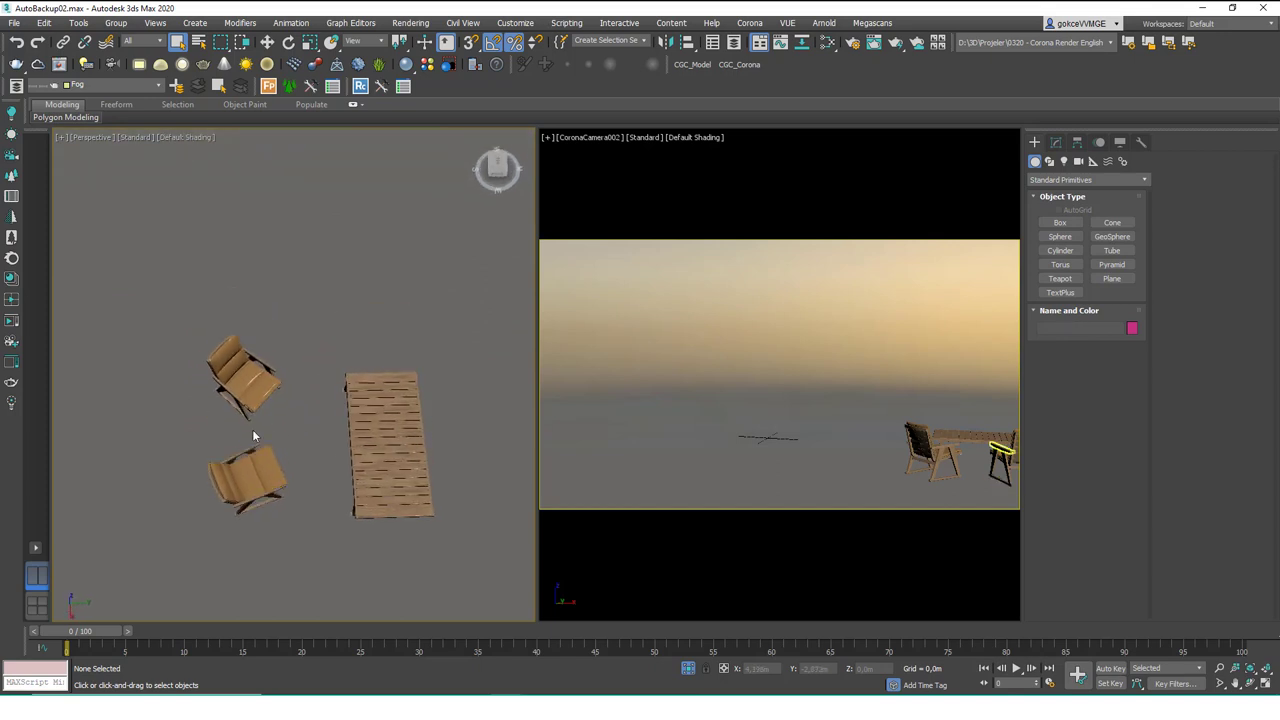
Step: Group all parts of the upper armchair in the perspective view under the name Chair1
drag(298, 426, 298, 426)
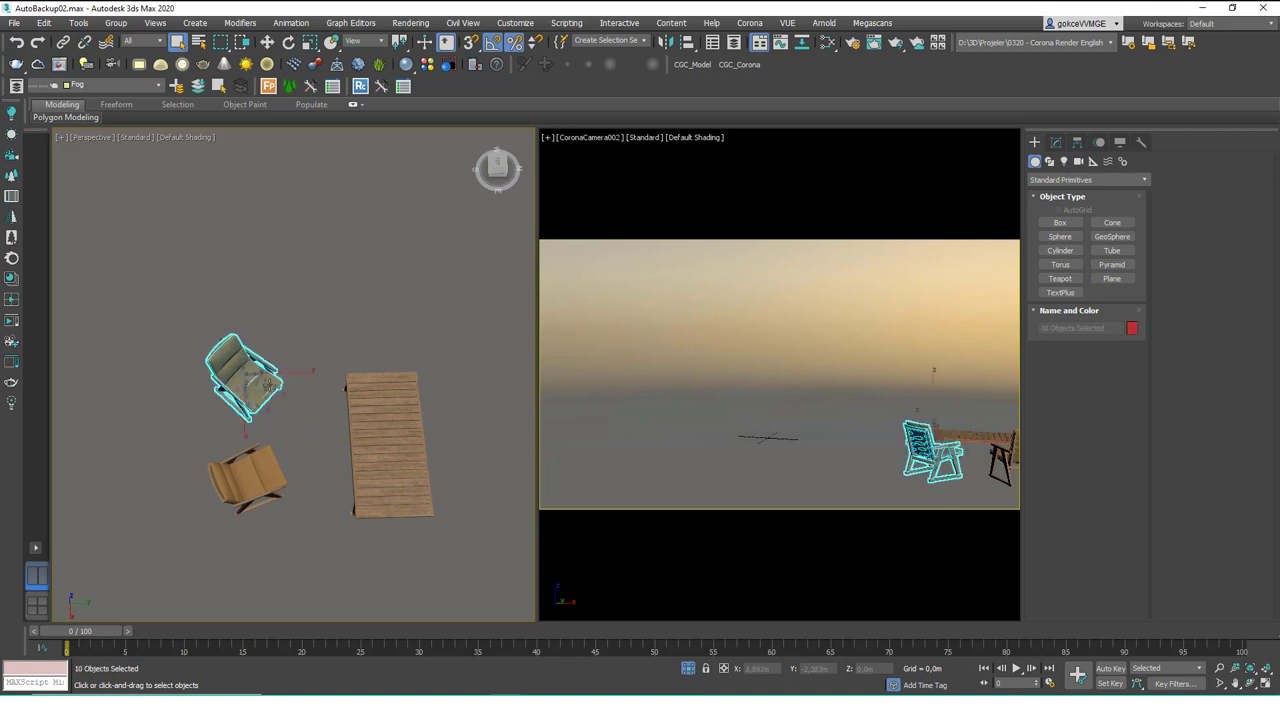
click(116, 22)
click(118, 34)
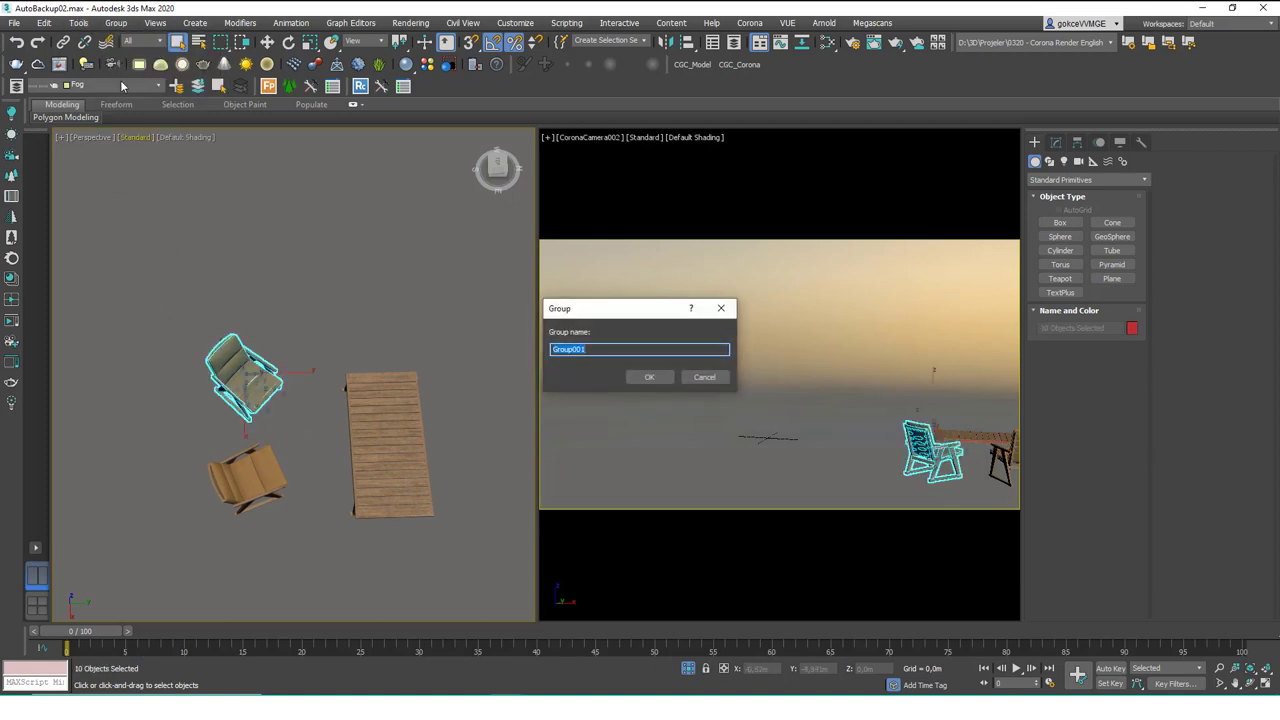
text(Chair)
key(Return)
Step: Group all parts of the lower armchair in the perspective view under the name Chair2
drag(263, 409, 267, 512)
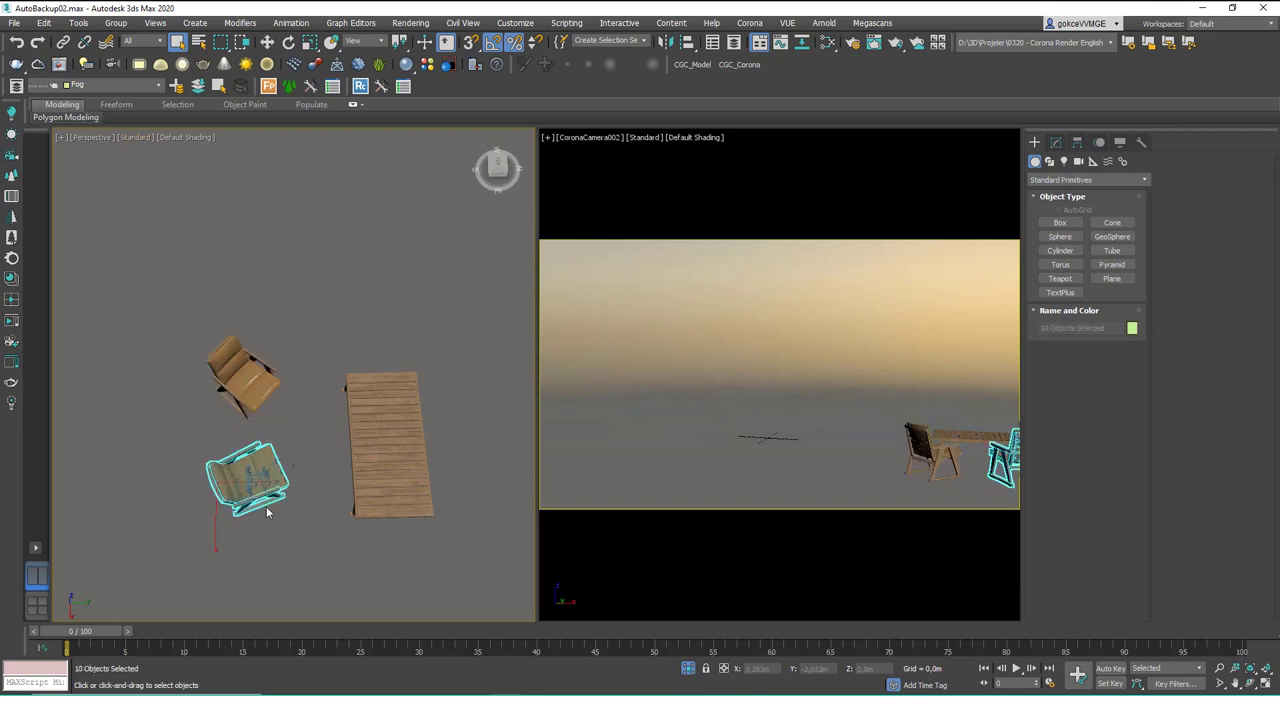
click(116, 22)
click(128, 40)
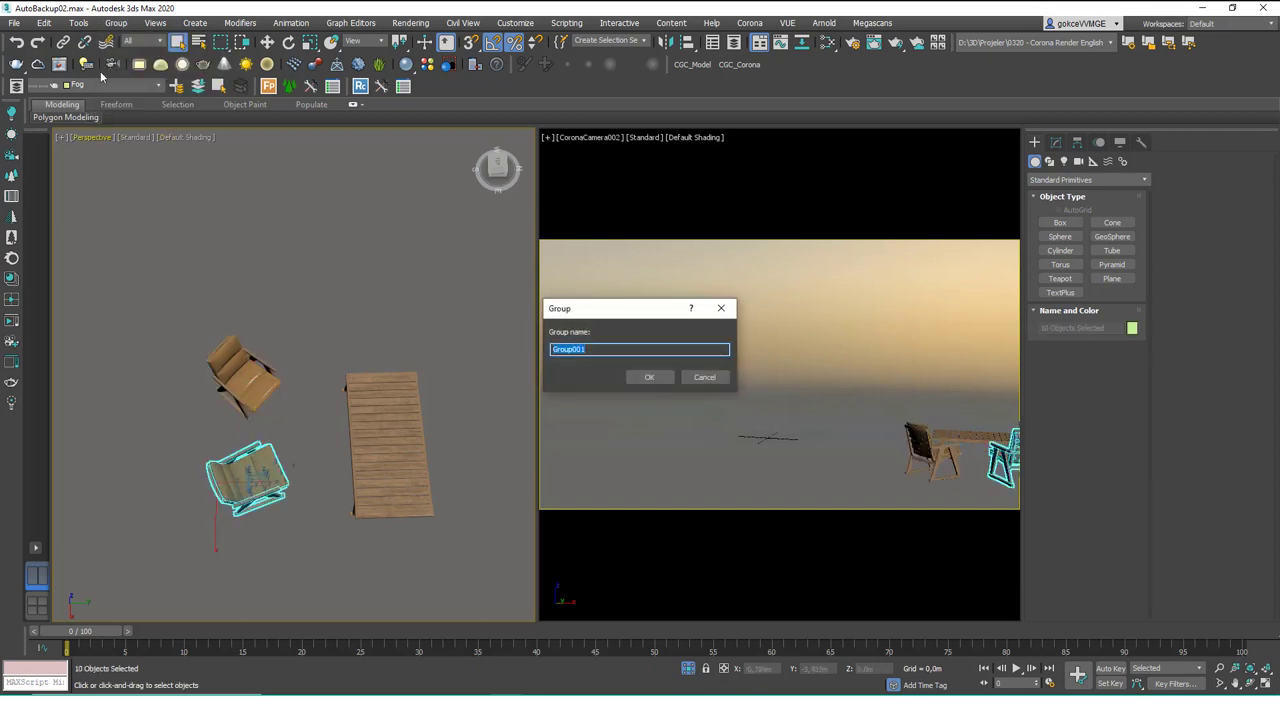
text(Chair2)
key(Return)
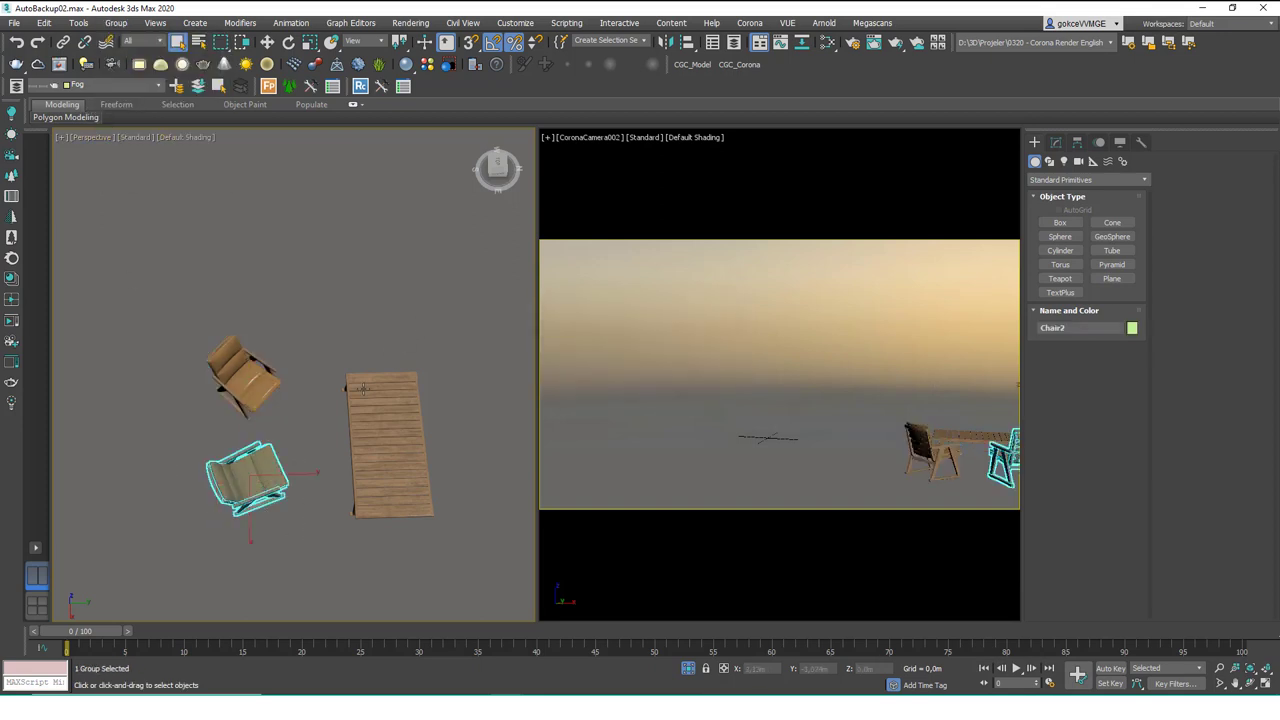
Step: Group all parts of the slatted wooden table under the name SmallTable1
drag(460, 566, 462, 570)
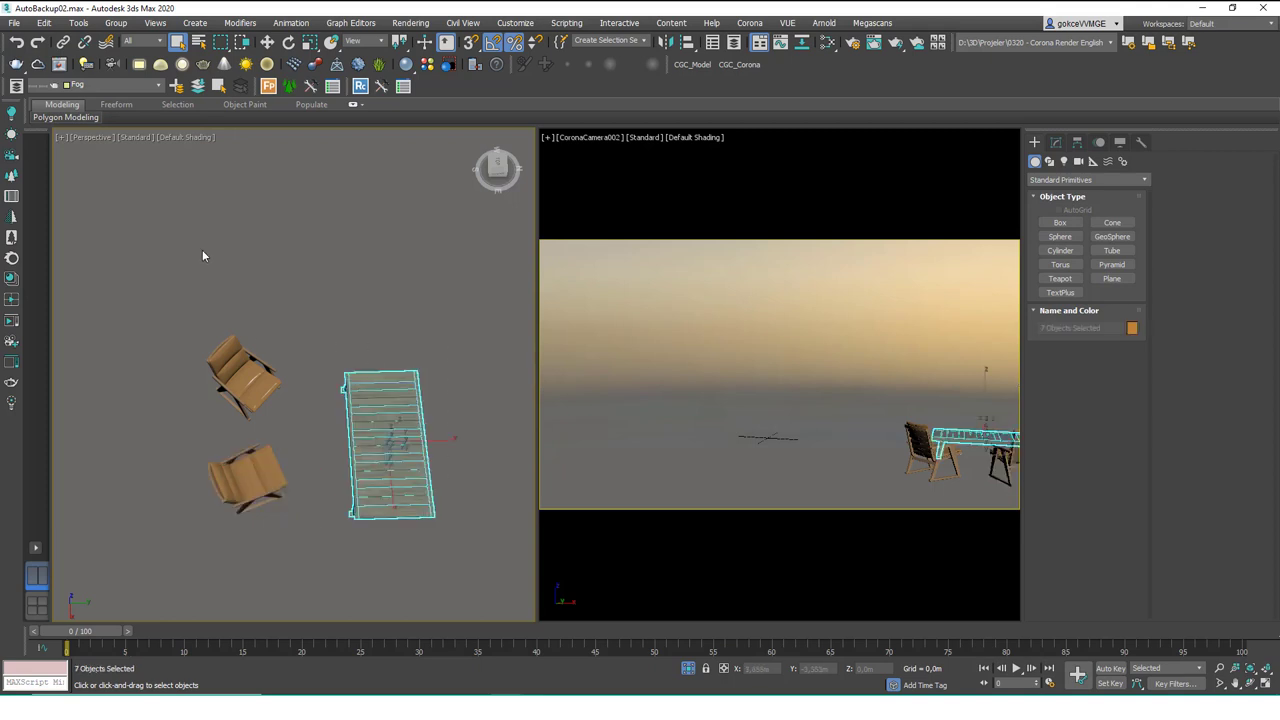
click(116, 22)
click(124, 41)
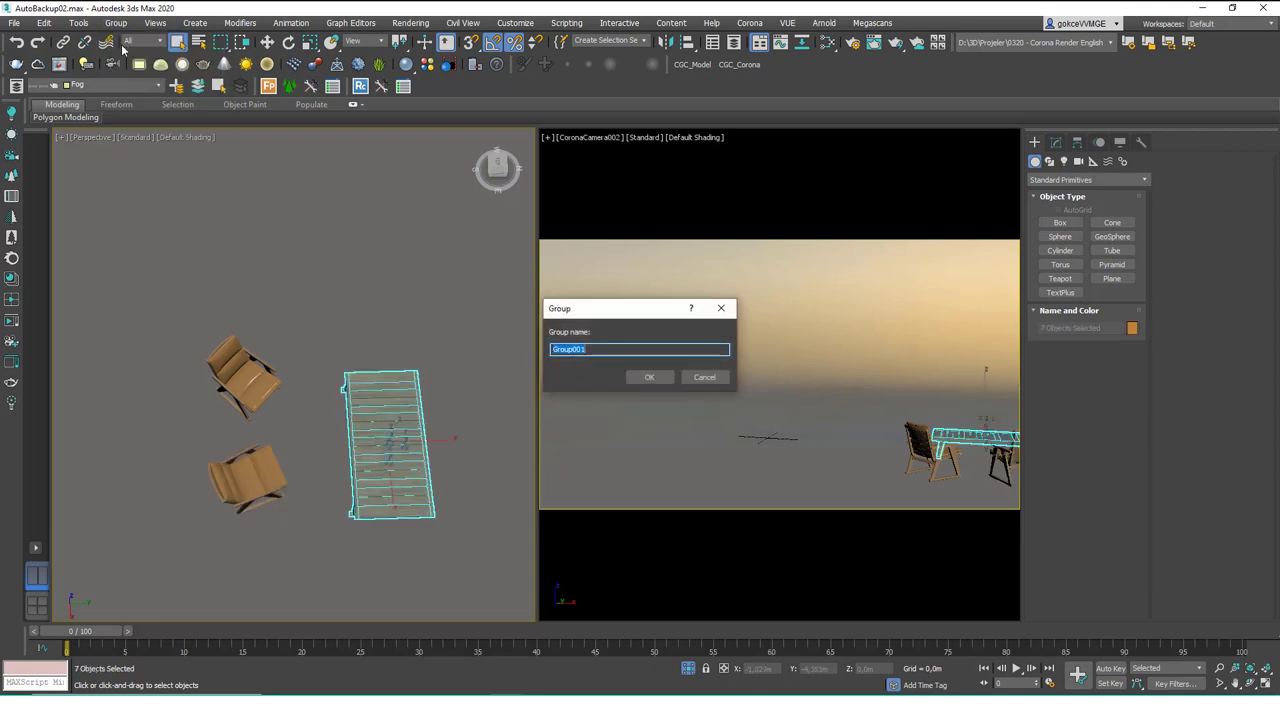
text(Coff)
key(Return)
Step: Clear the selection and end the isolation of the furniture
click(395, 318)
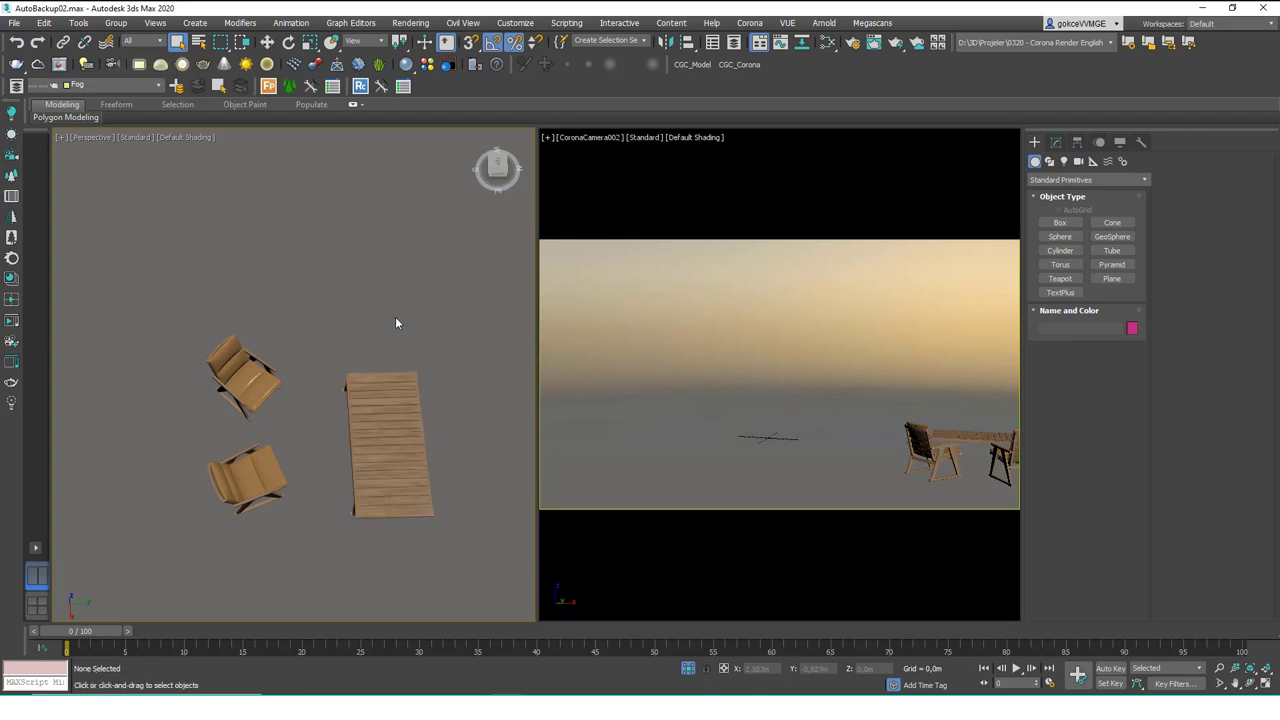
right_click(359, 328)
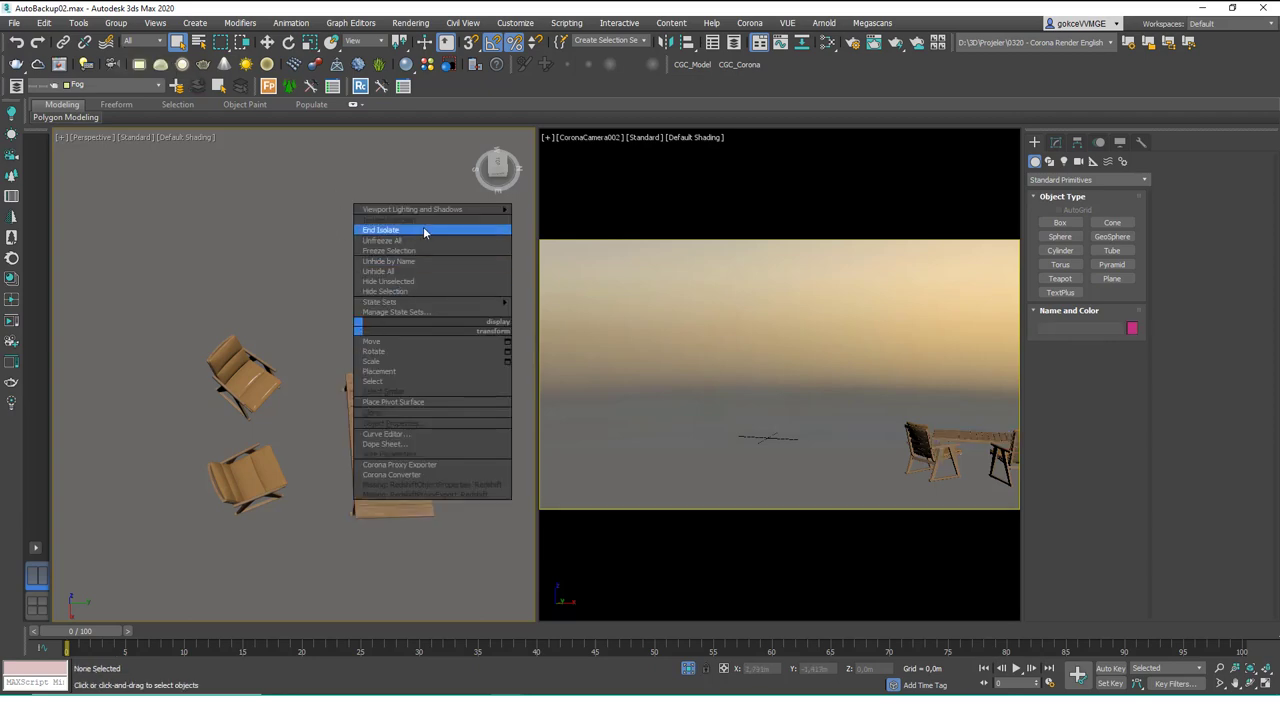
click(424, 229)
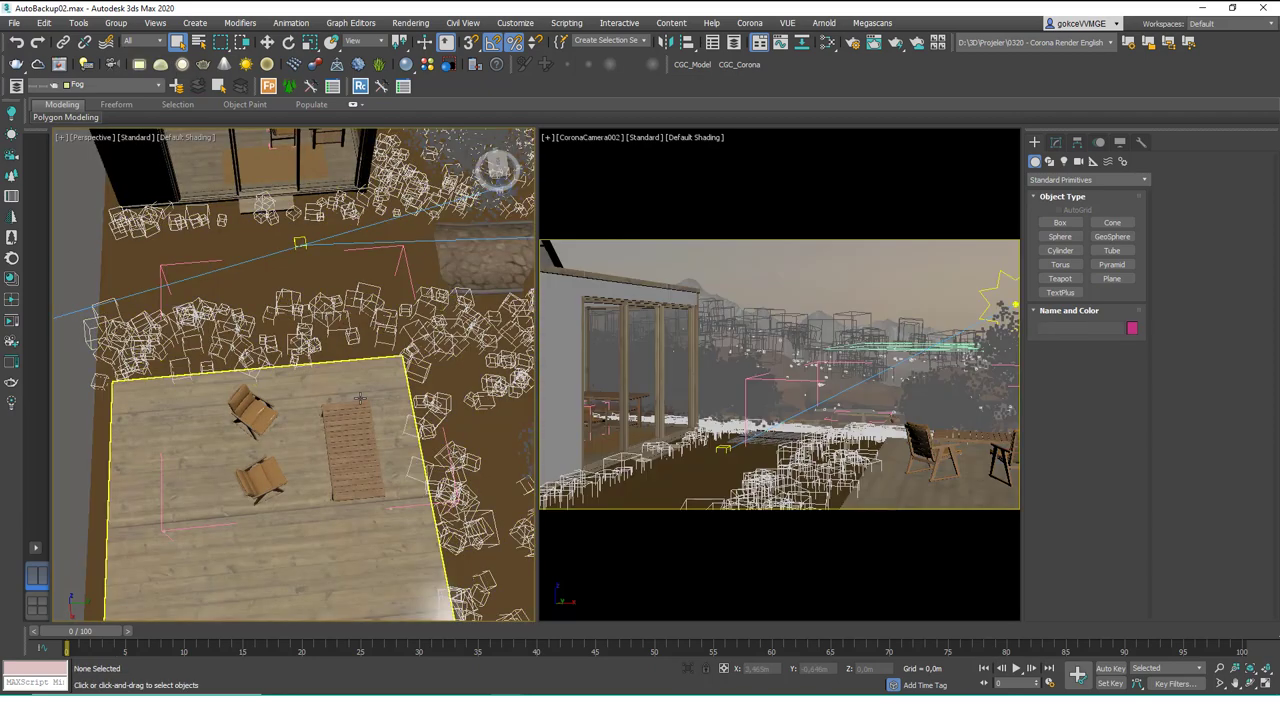
Step: Find the Chair1 and Chair2 groups in the Scene Explorer and select each of them
click(78, 22)
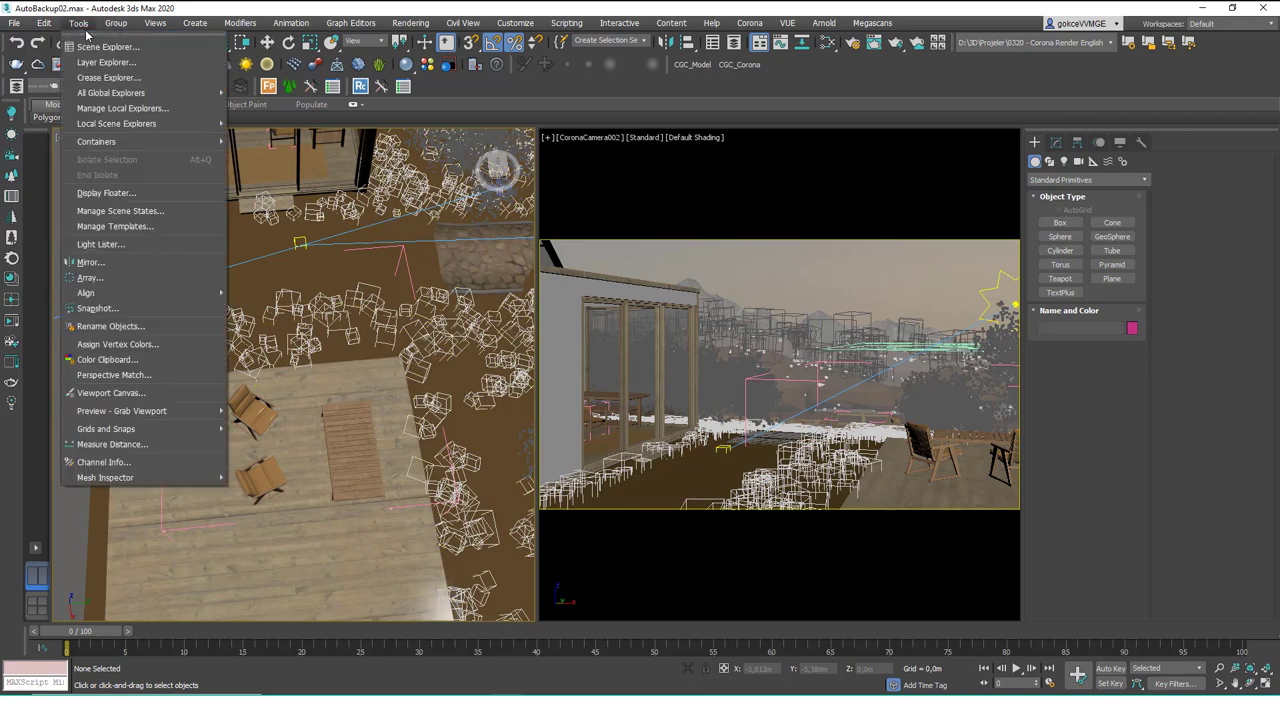
click(110, 44)
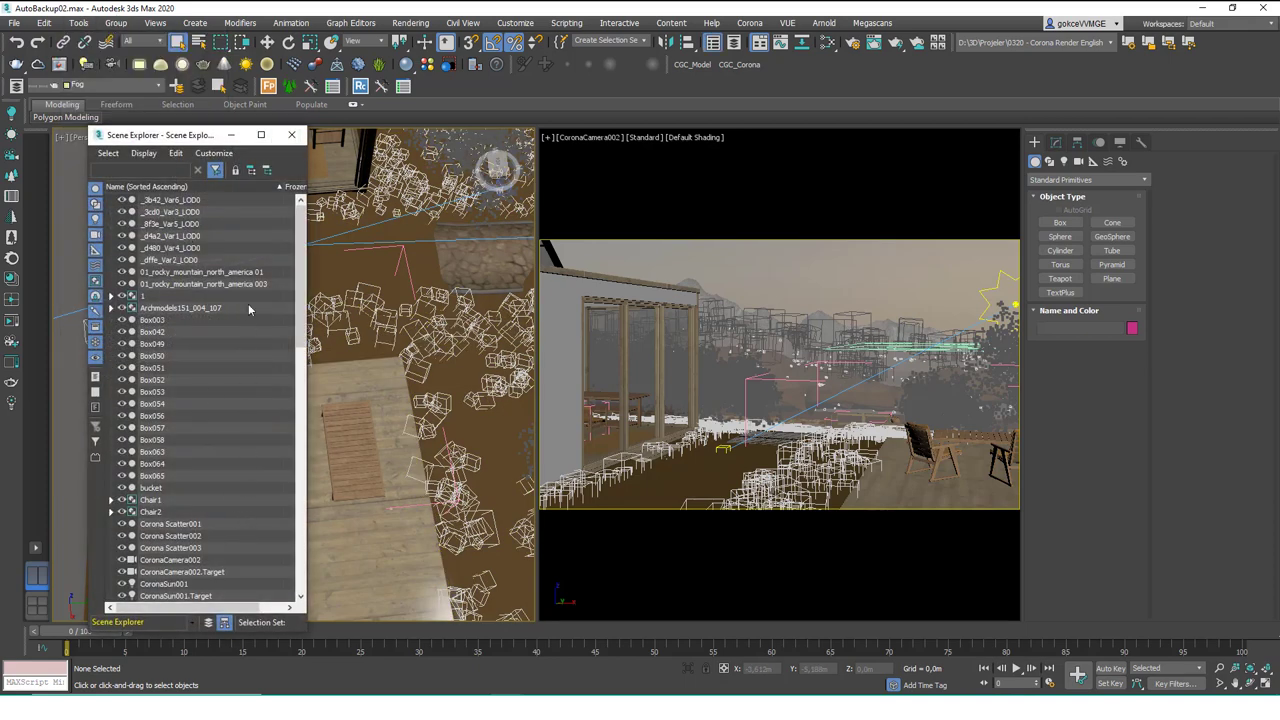
drag(305, 283, 307, 585)
scroll(279, 303, up, 15)
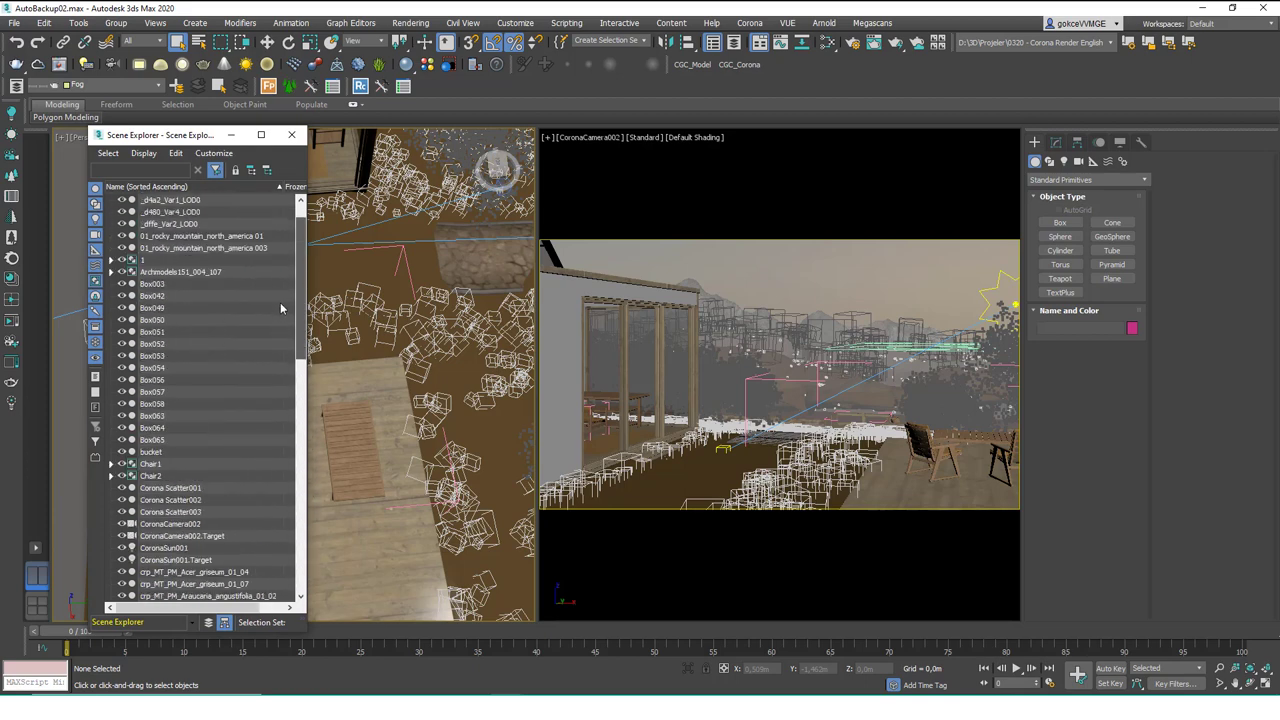
click(160, 453)
click(150, 464)
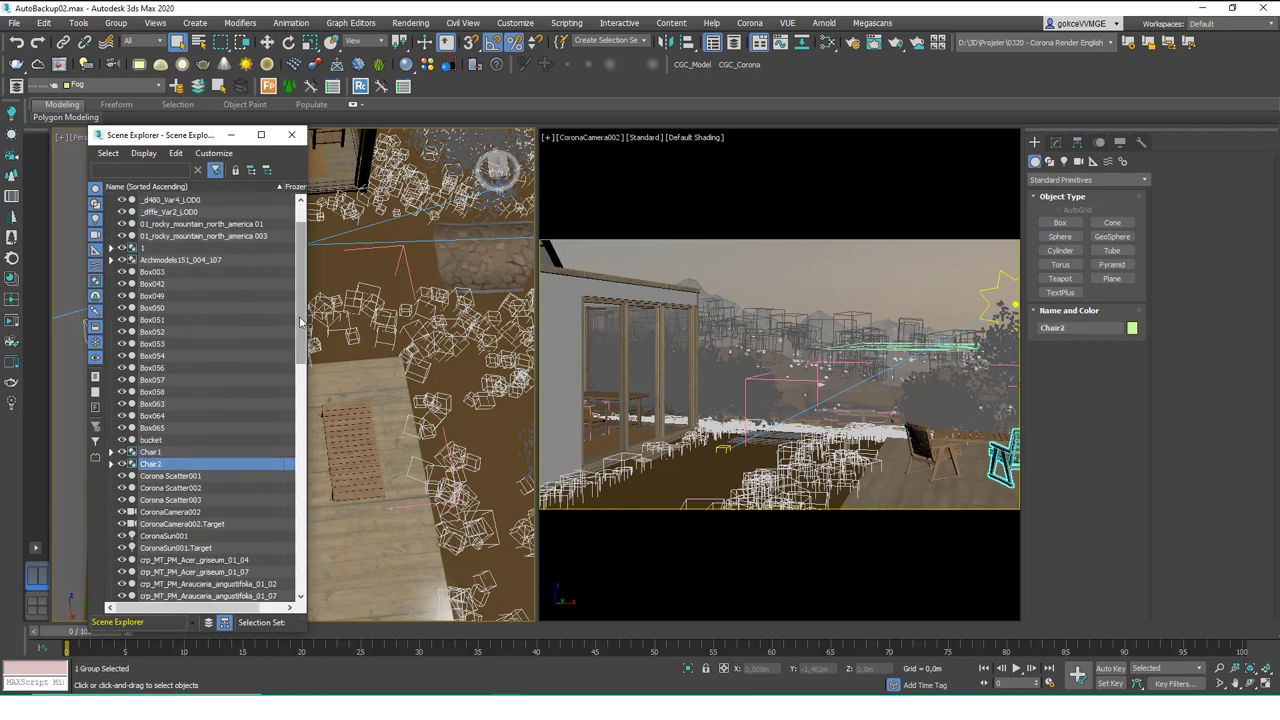
Step: Find the Gio_CoffeeTable group in the Scene Explorer, expand it and select its nested SmallTable1 group
scroll(290, 335, up, 1)
scroll(291, 481, down, 10)
scroll(288, 500, up, 5)
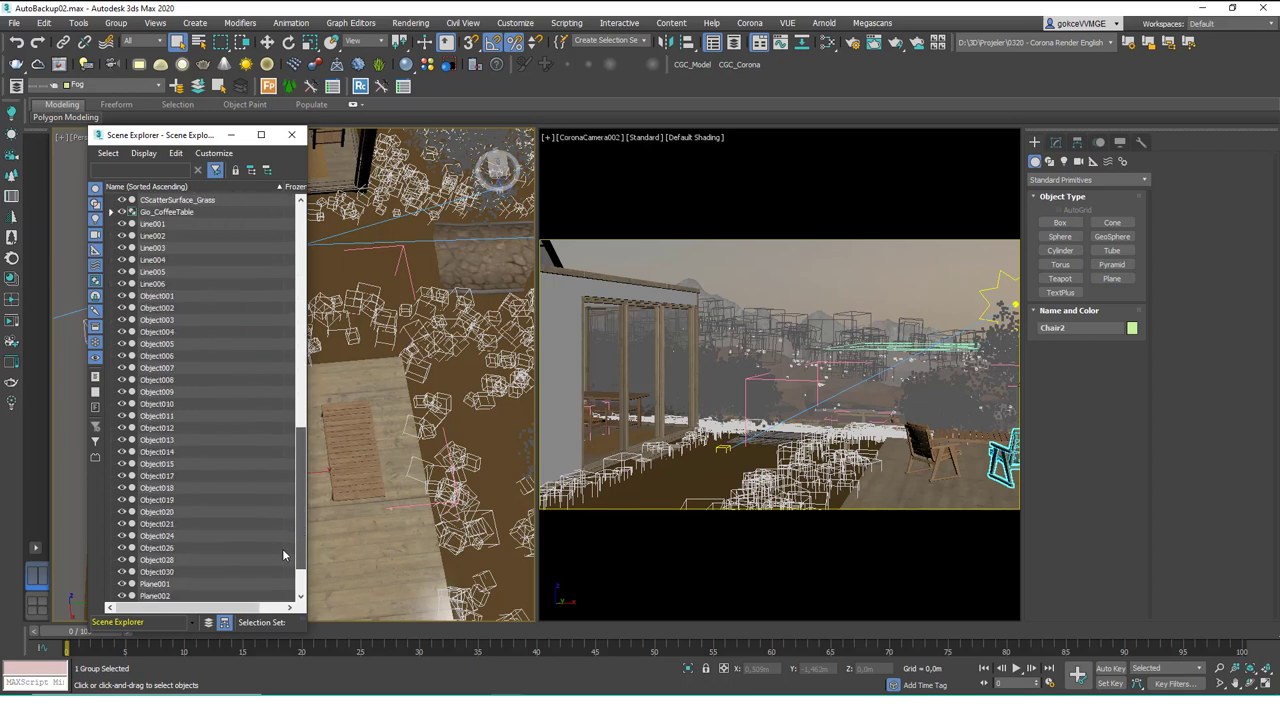
click(188, 512)
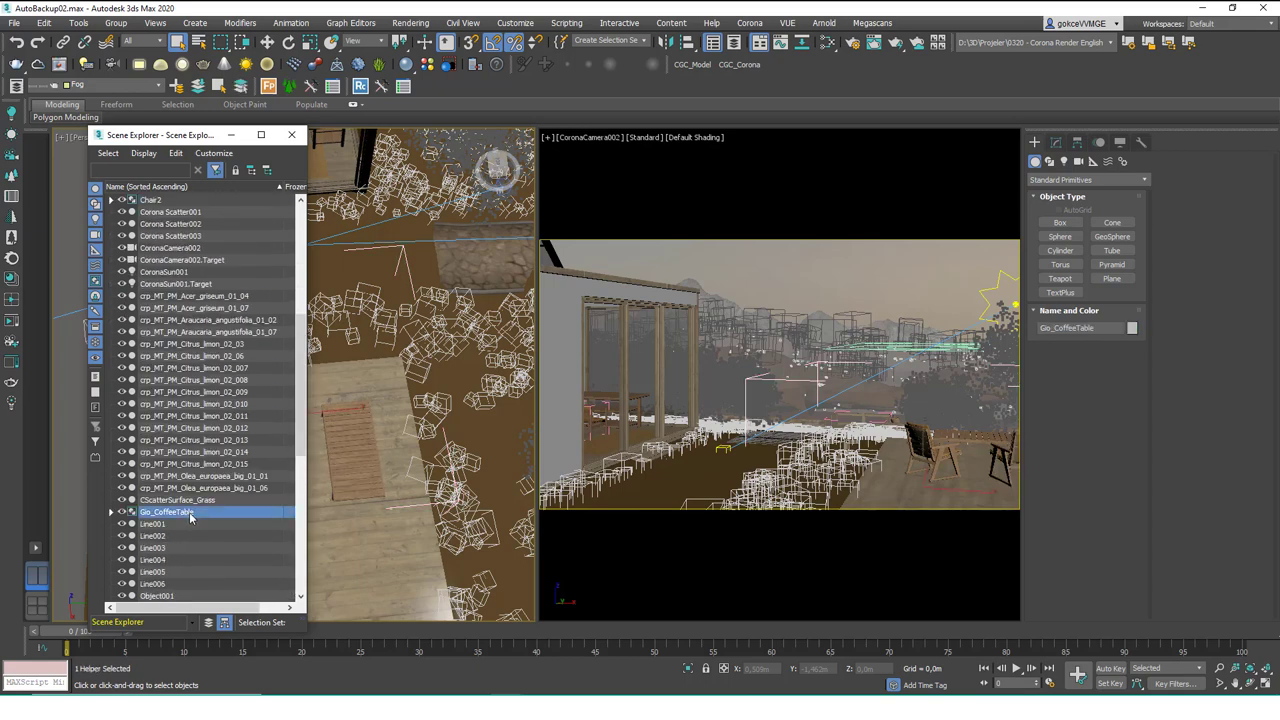
click(111, 512)
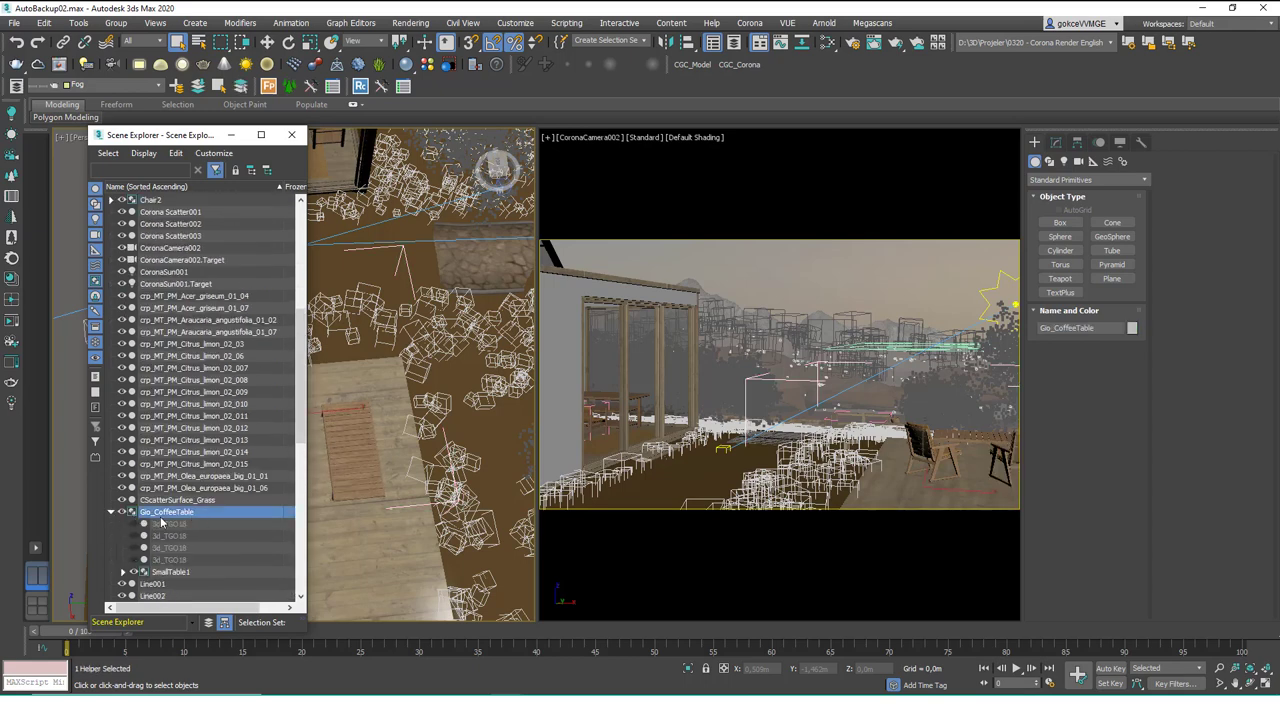
click(192, 571)
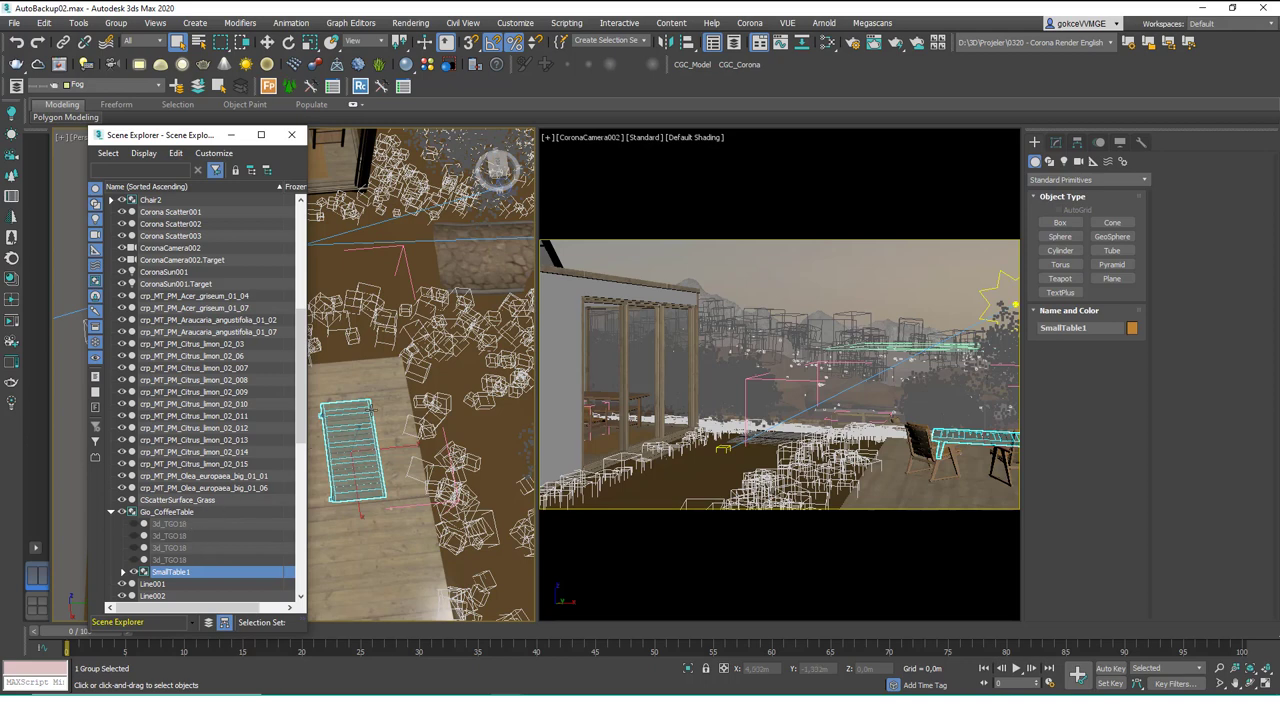
Step: Remove the Gio_CoffeeTable helper from the scene and select the SmallTable1 group on the deck
click(751, 379)
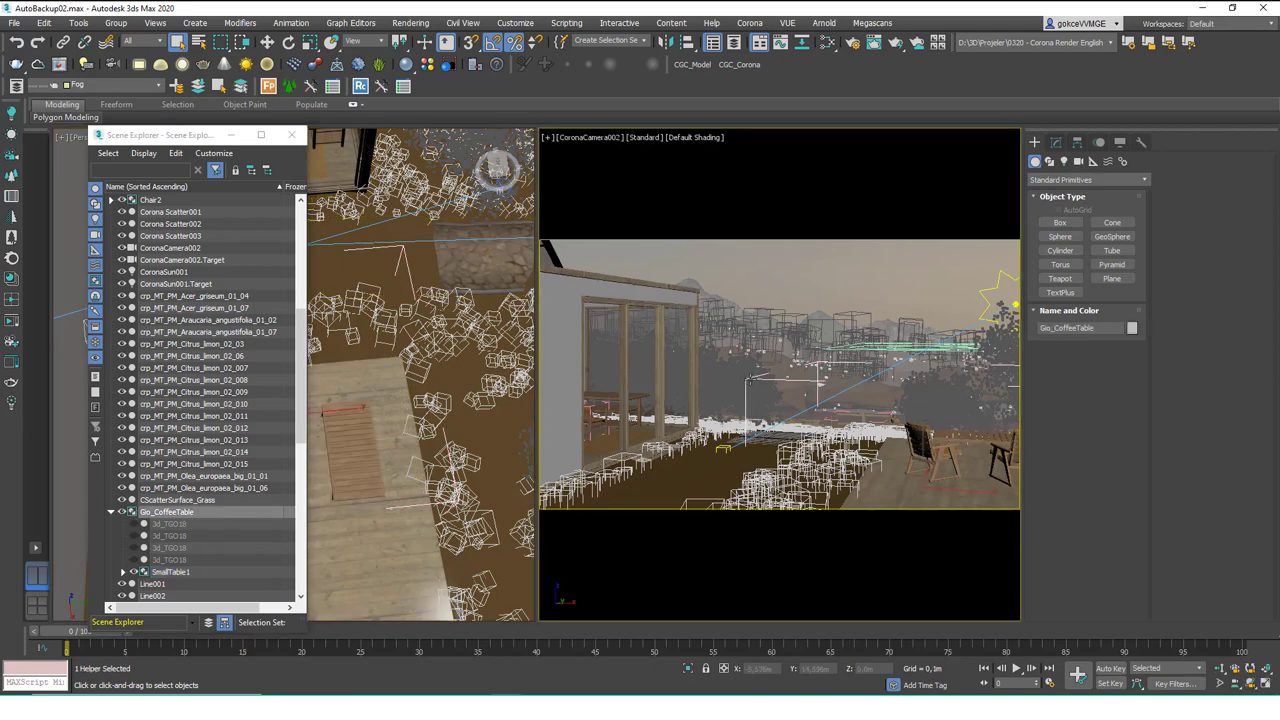
click(742, 395)
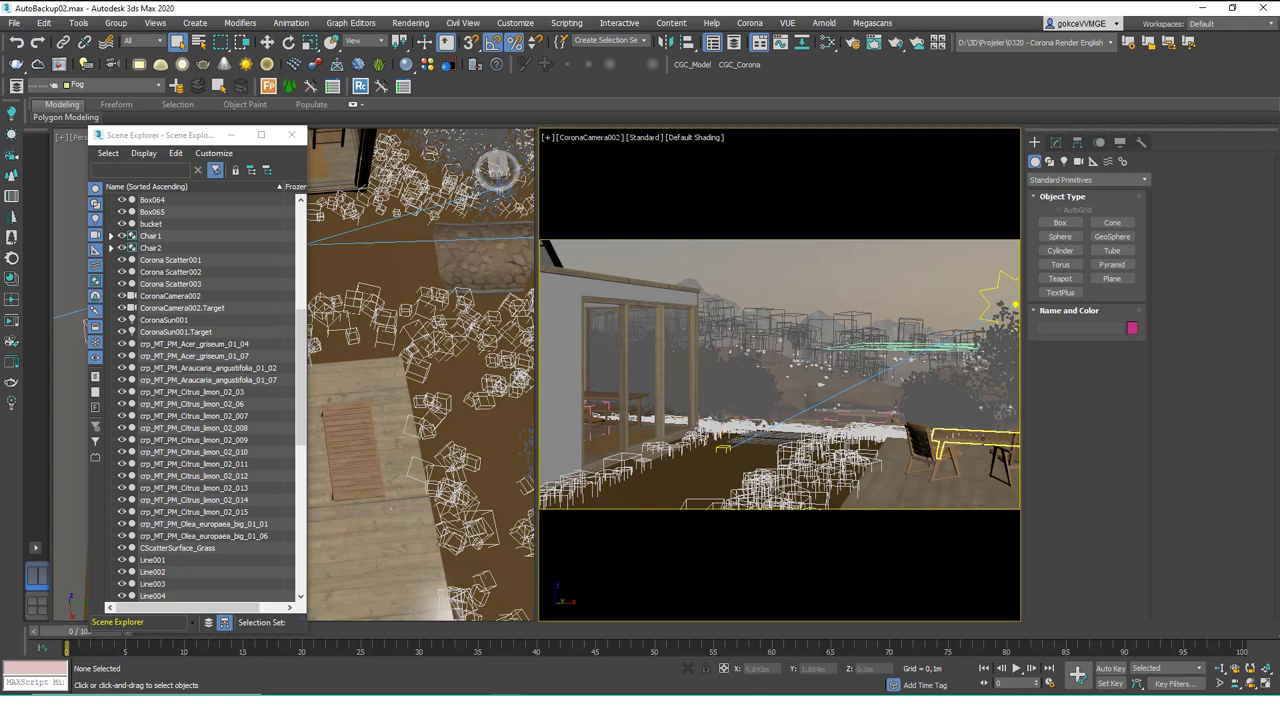
click(978, 441)
click(112, 514)
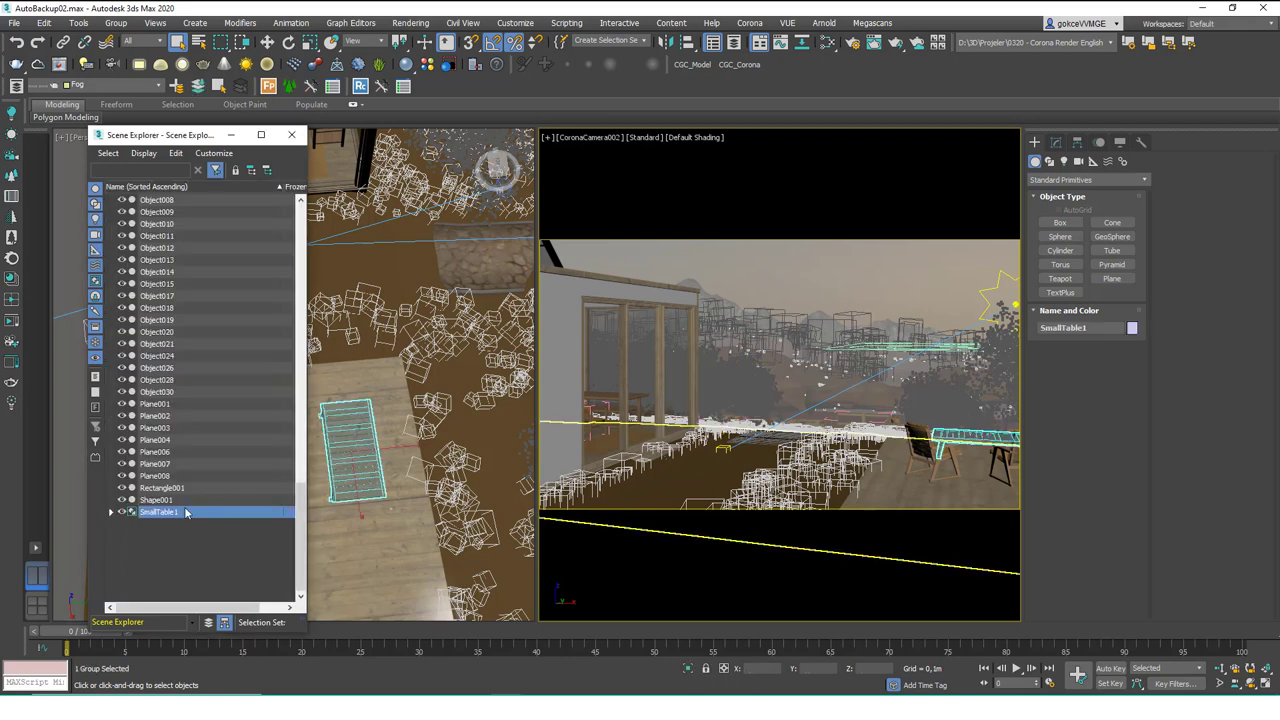
Step: Clear the selection, switch to the untitled teapot scene, and close the Scene Explorer in both scenes
click(196, 541)
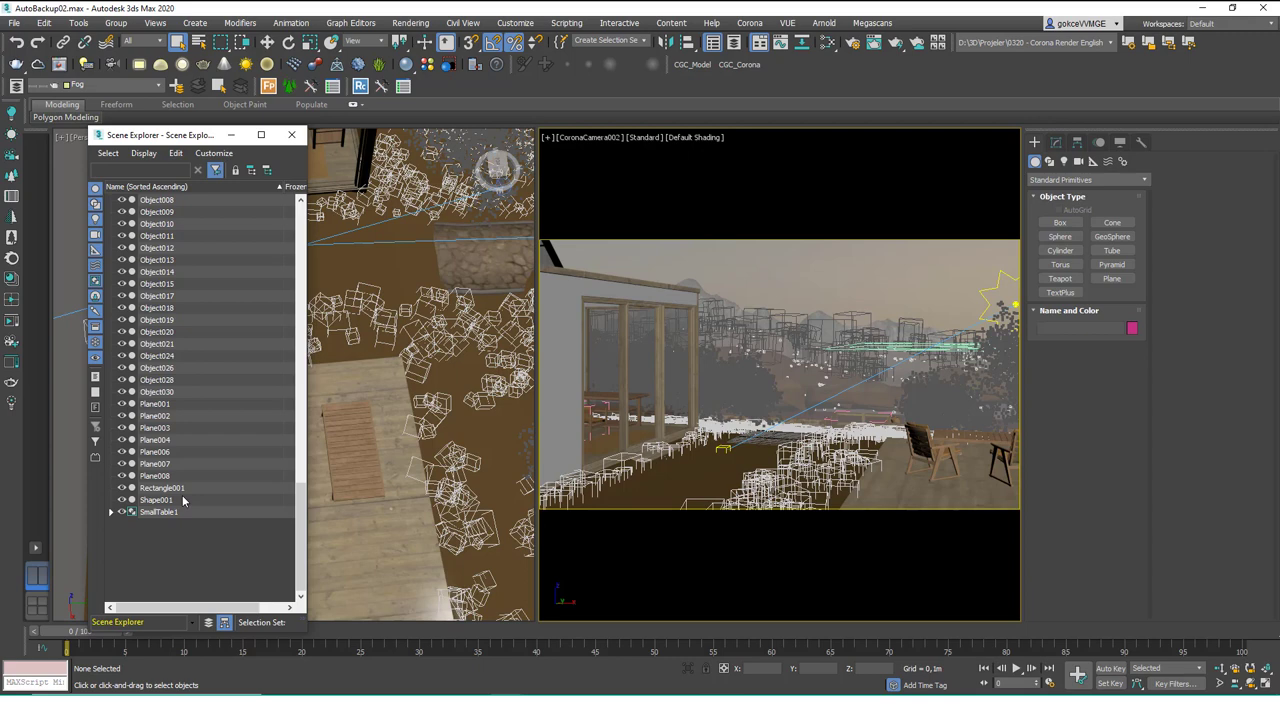
click(291, 134)
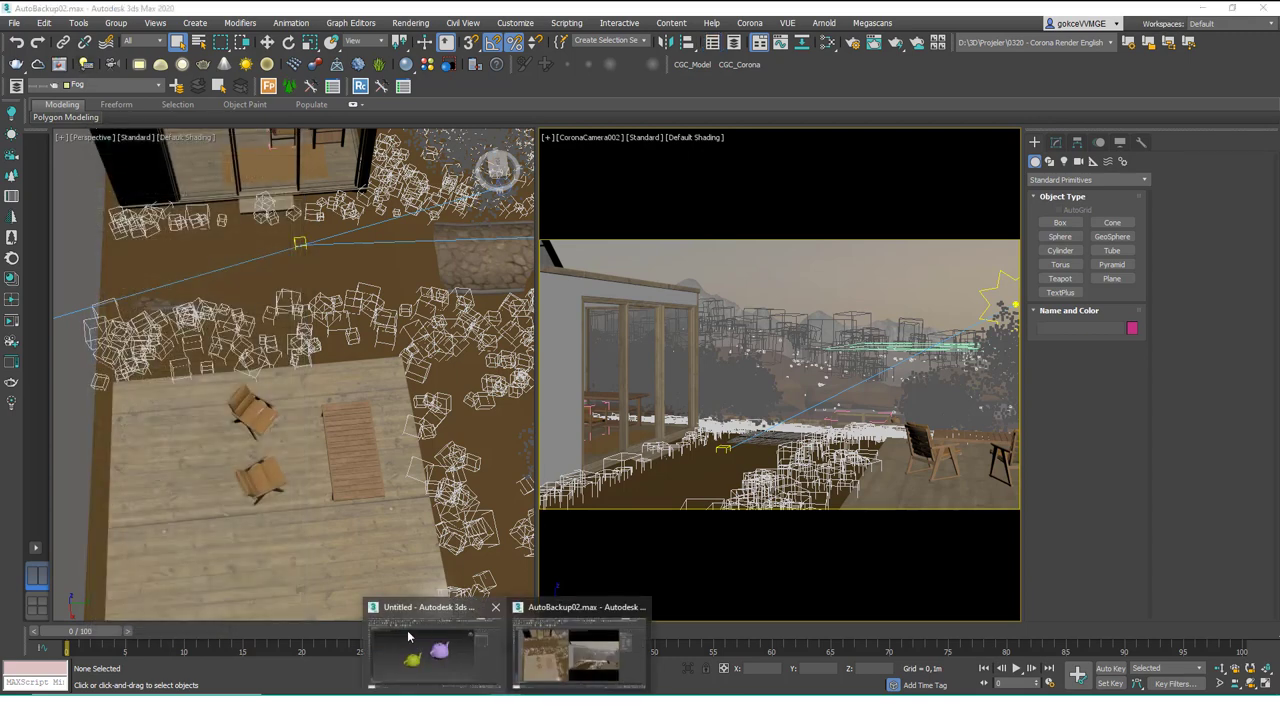
click(406, 630)
click(457, 434)
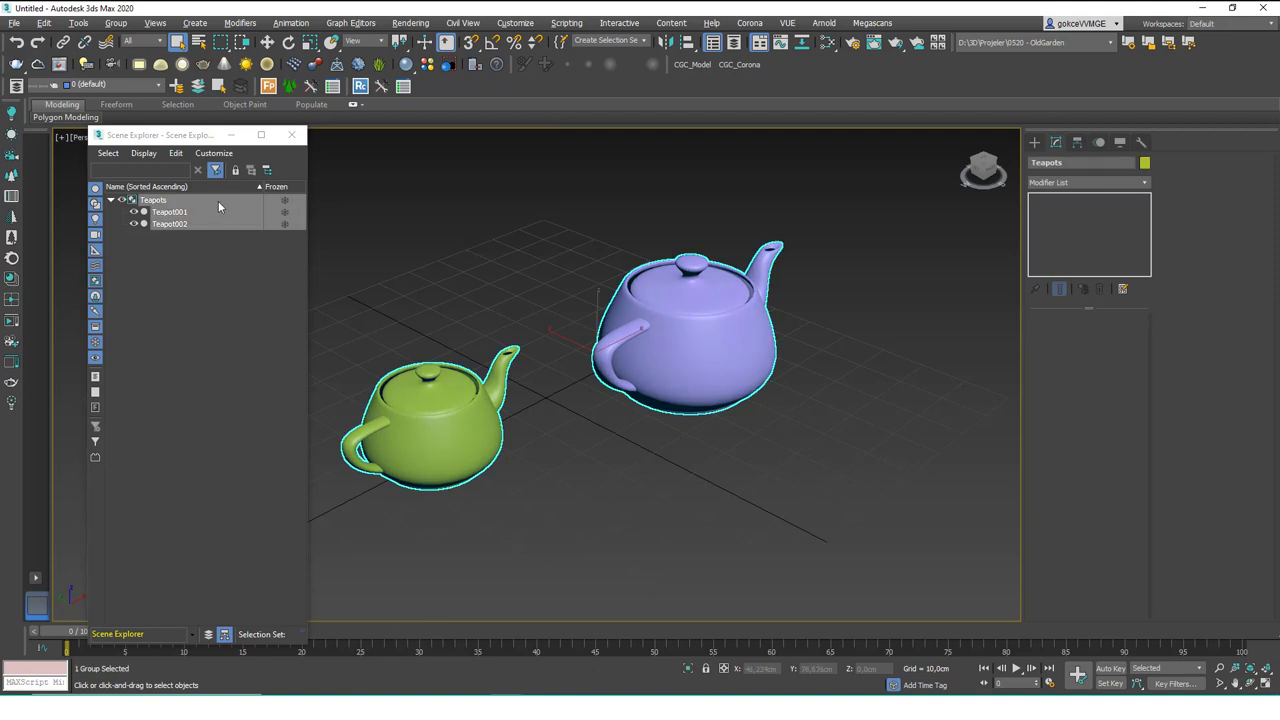
click(291, 134)
click(373, 286)
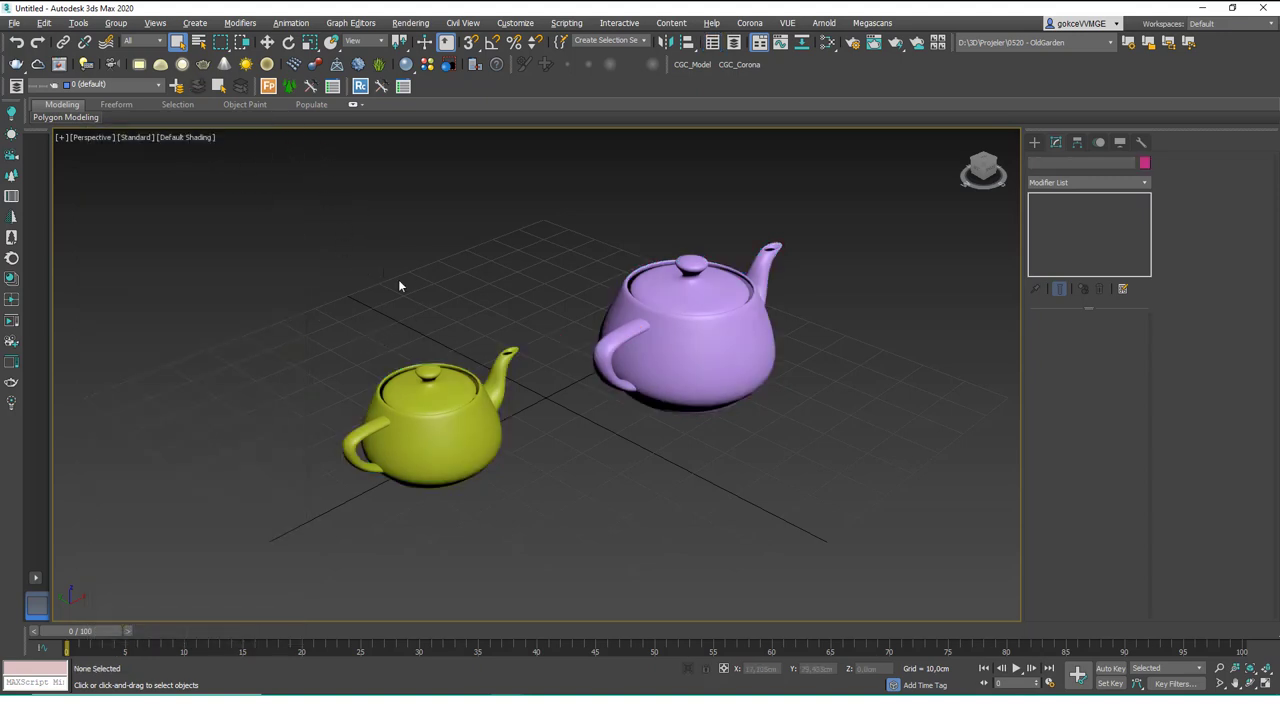
Step: Select the Teapots group and open it so its members can be edited individually
key(ctrl+a)
key(ctrl+d)
click(118, 24)
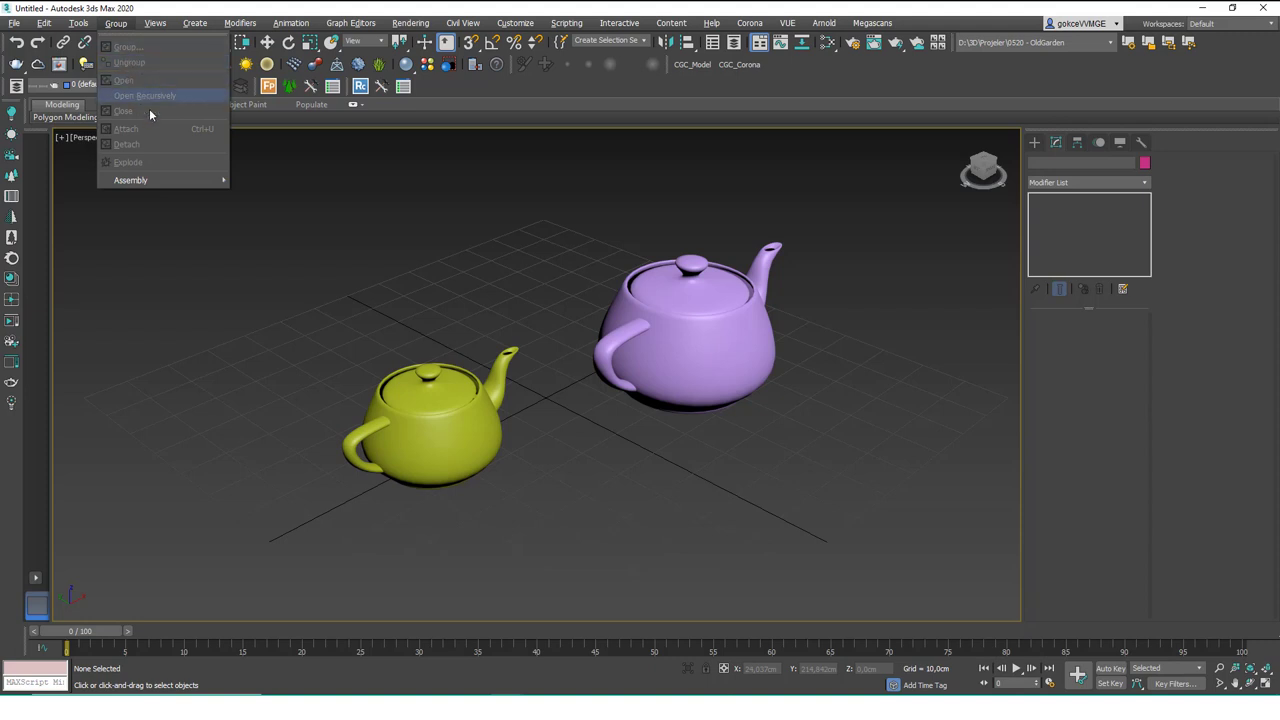
click(347, 304)
key(ctrl+a)
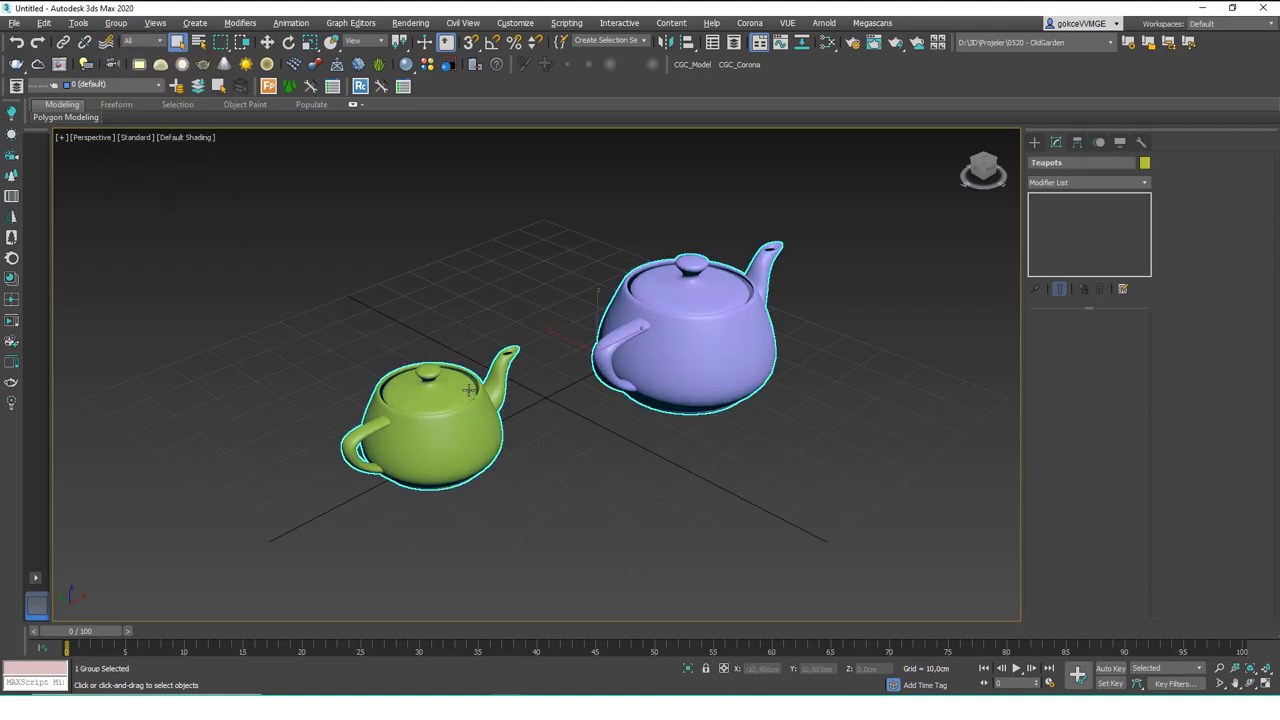
click(119, 24)
click(125, 81)
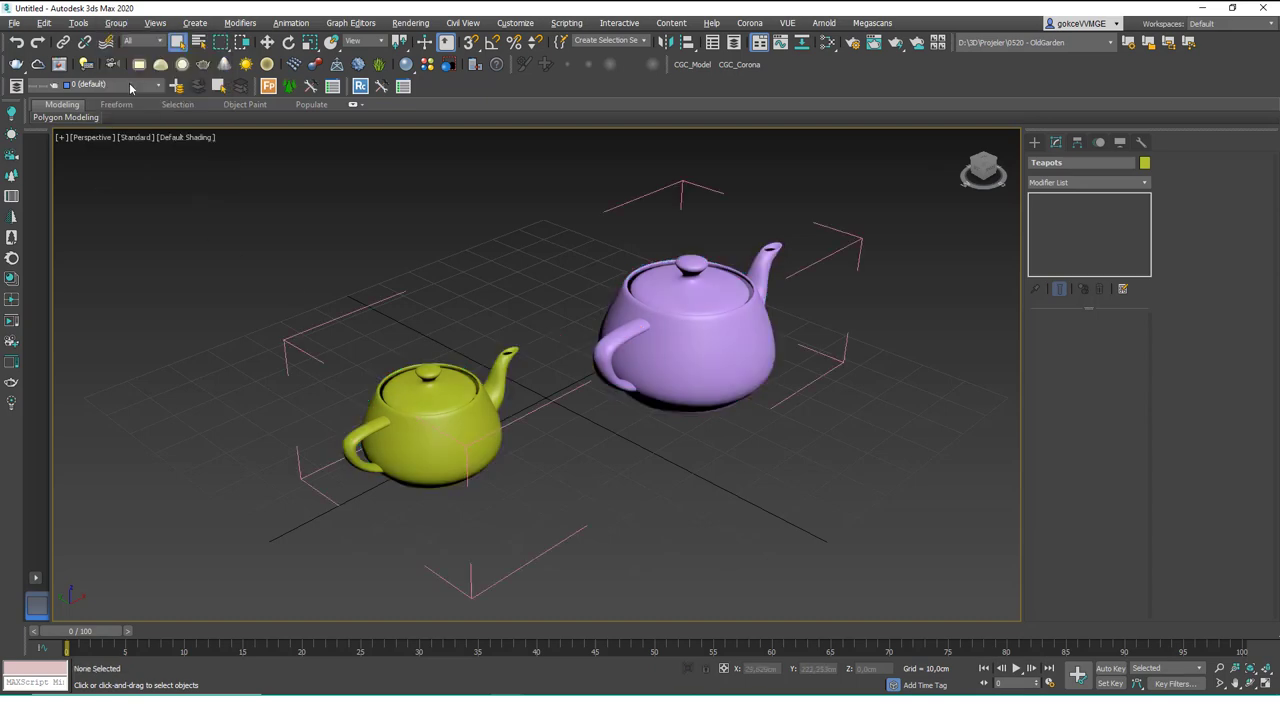
Step: Select the open Teapots group's bounding helper and move the whole group along Y to about -20.6 cm
click(330, 319)
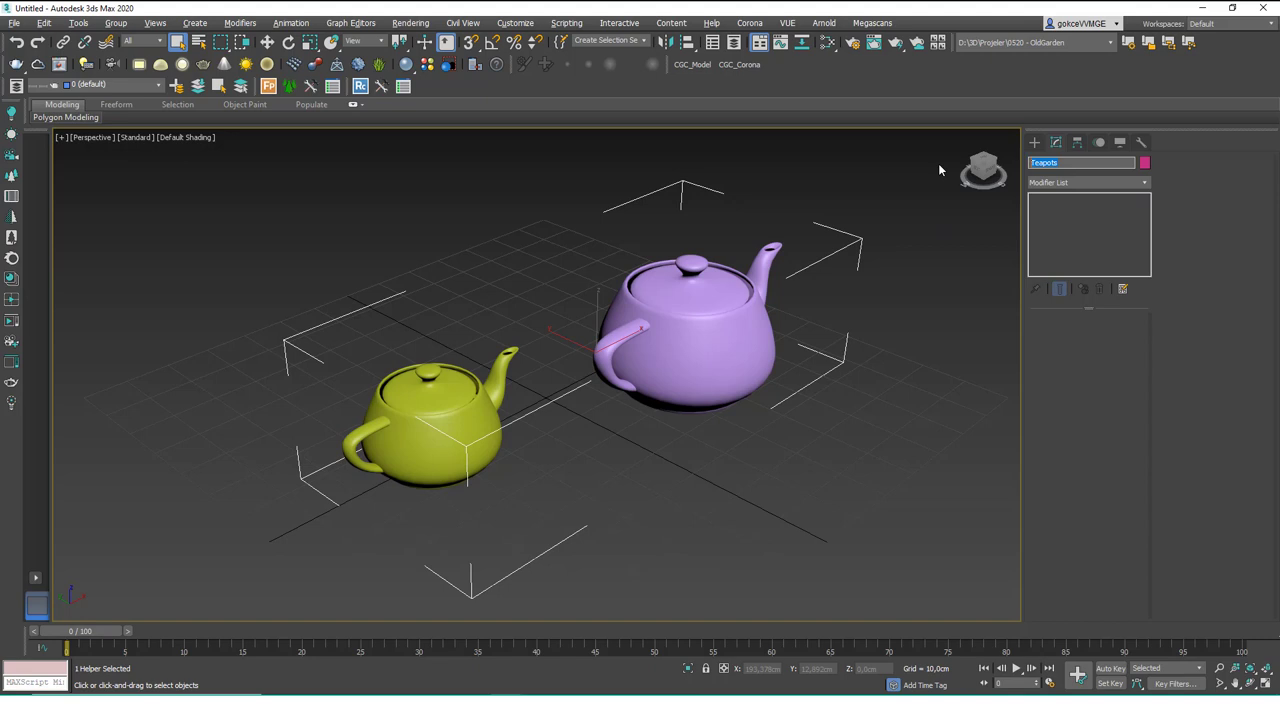
key(Return)
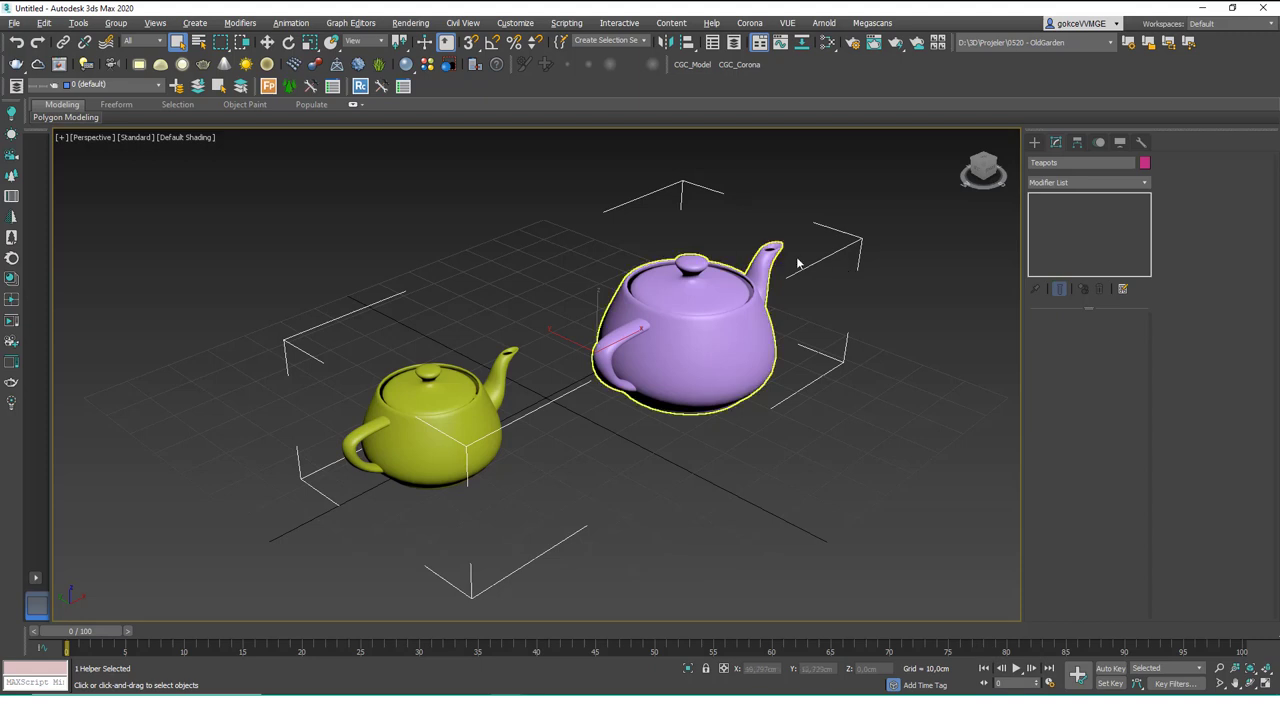
key(w)
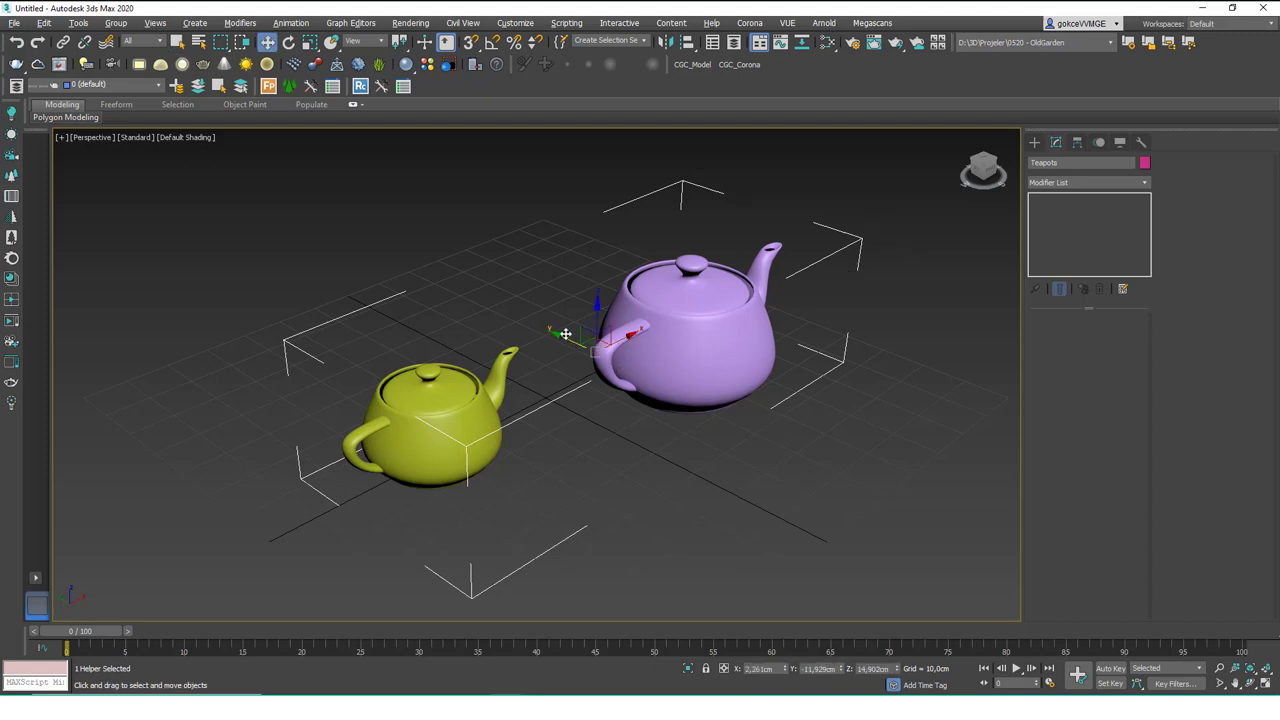
drag(556, 351, 586, 366)
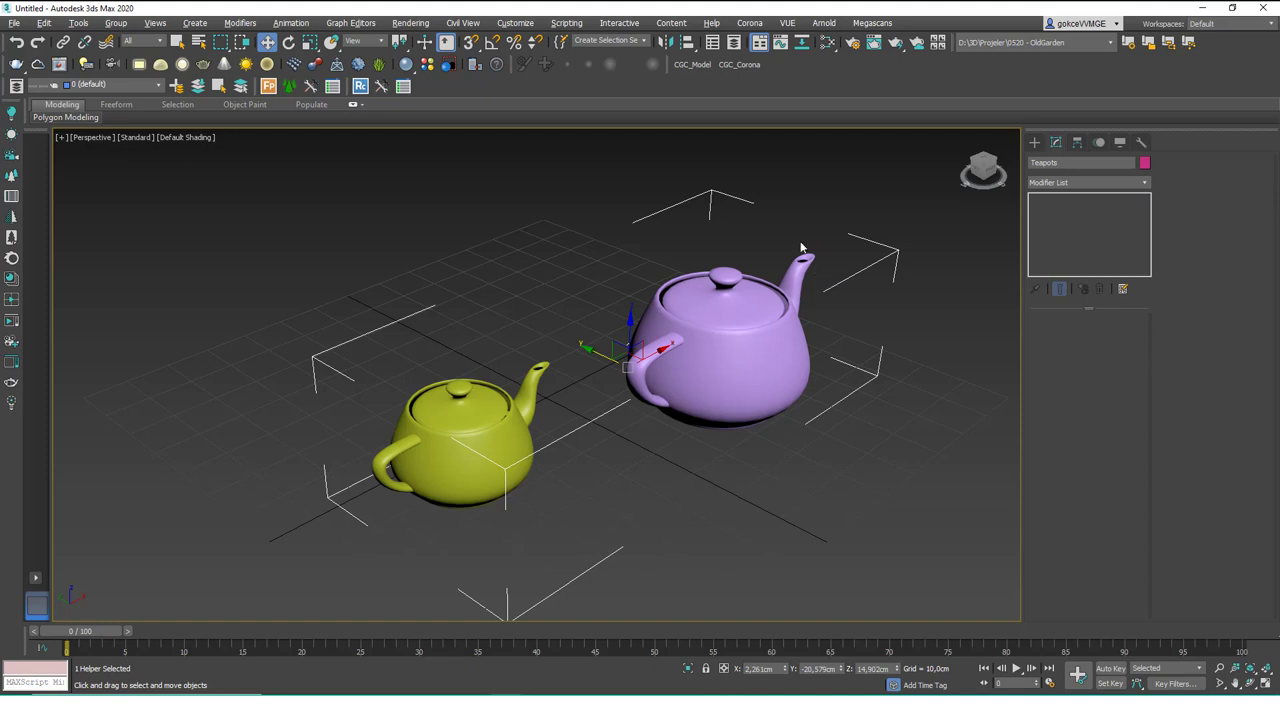
Step: Try rotating the whole open Teapots group by its bounding helper, and undo the rotation
click(682, 362)
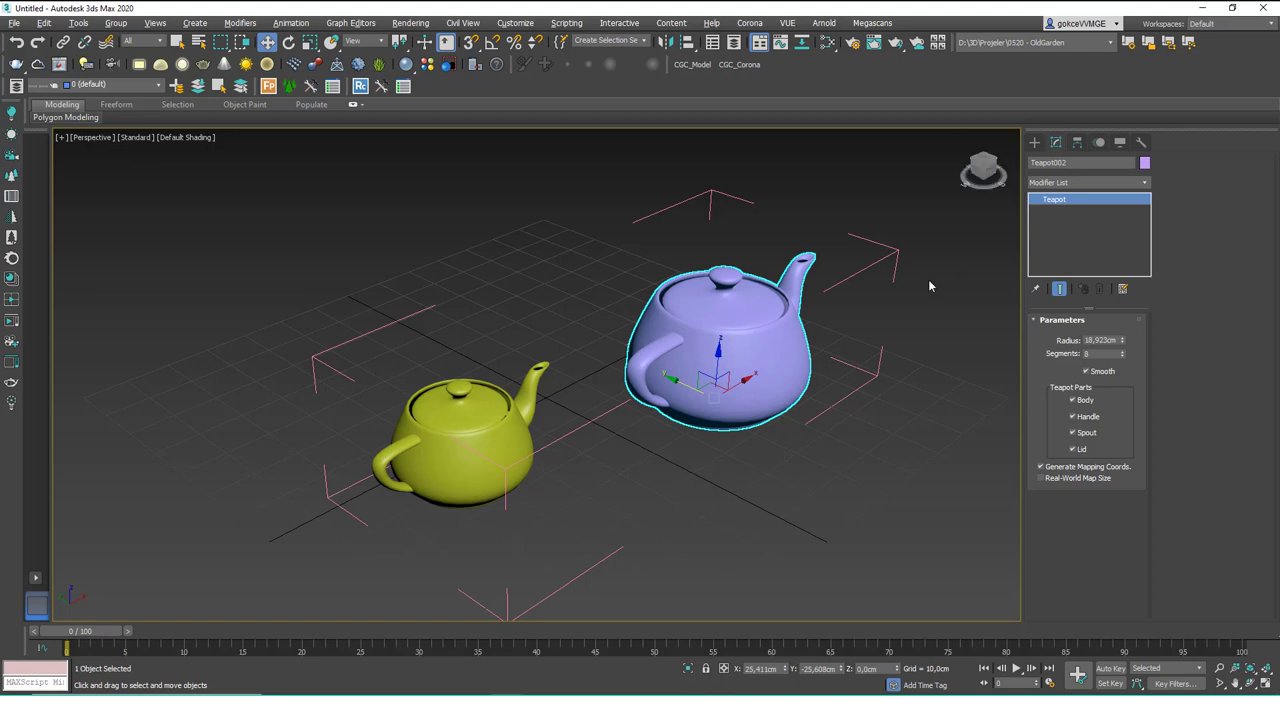
click(899, 251)
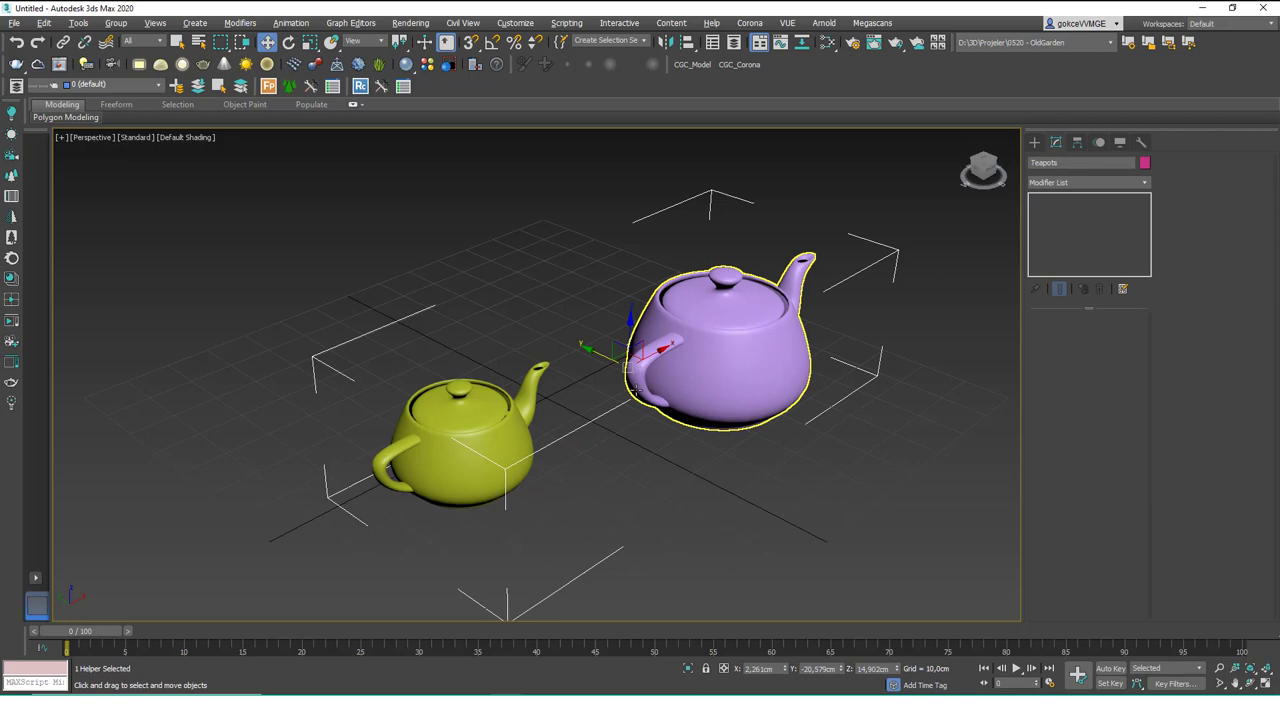
key(e)
drag(636, 370, 713, 350)
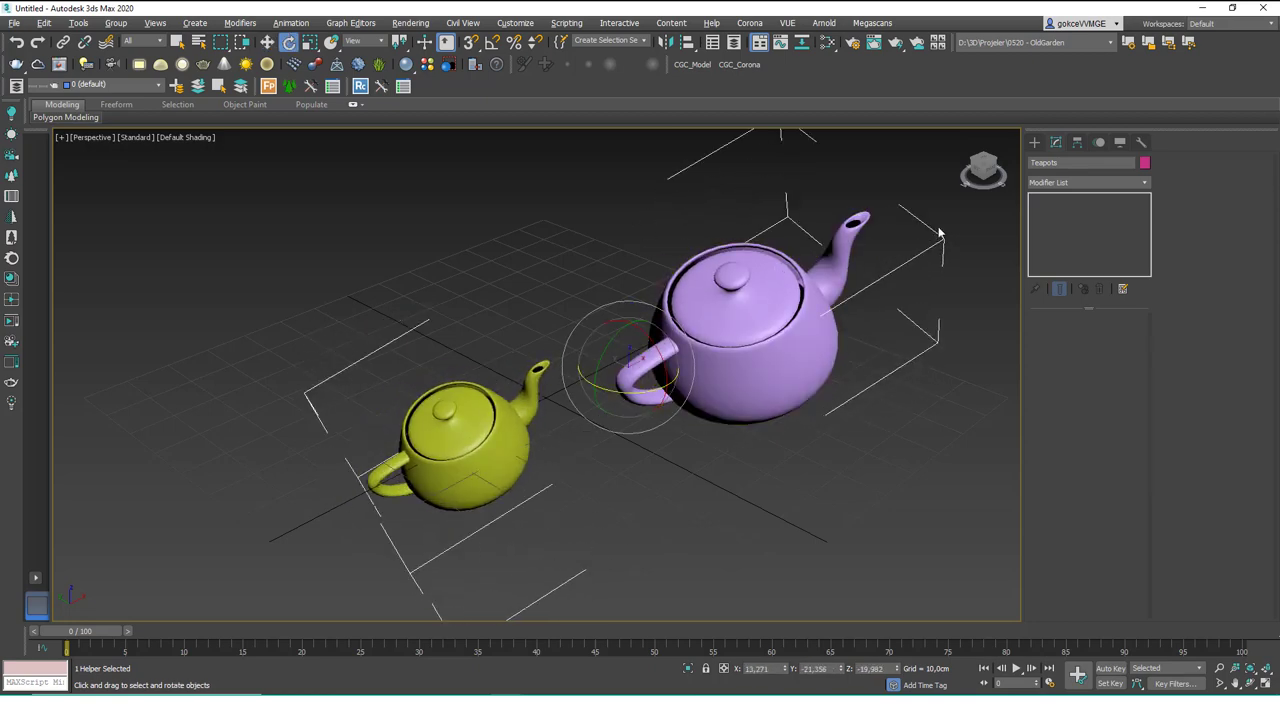
key(ctrl+z)
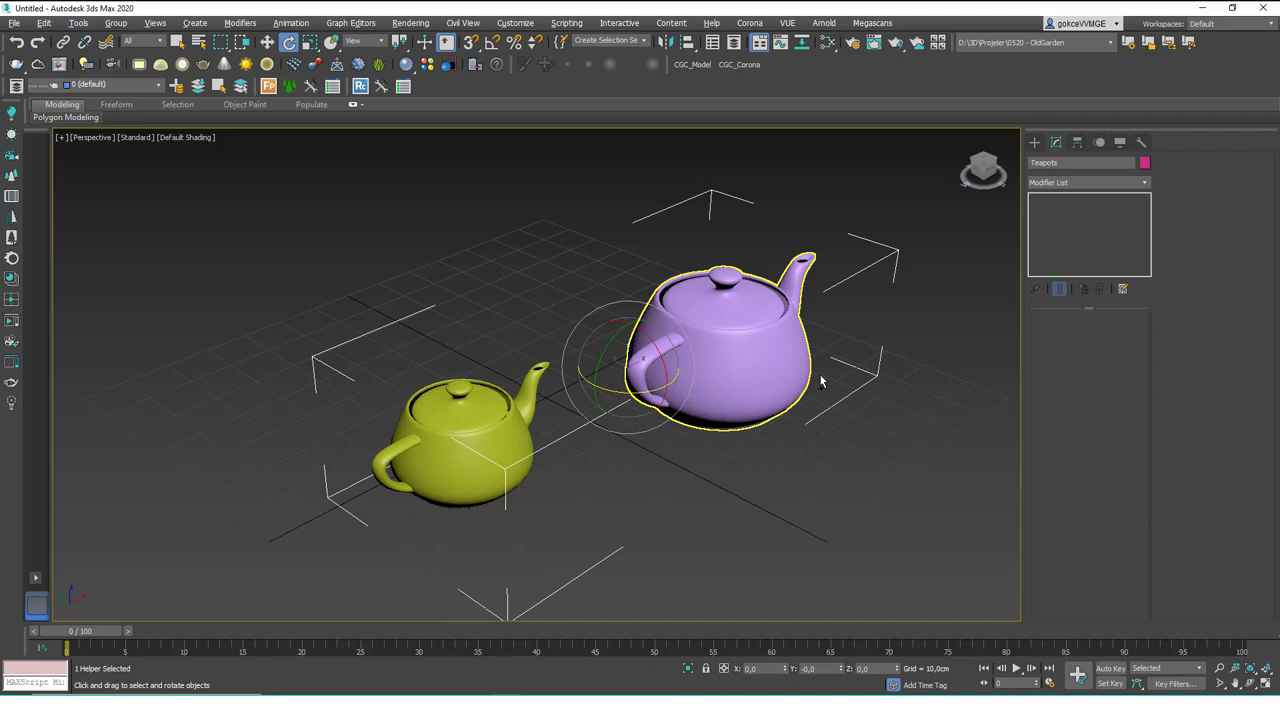
click(820, 188)
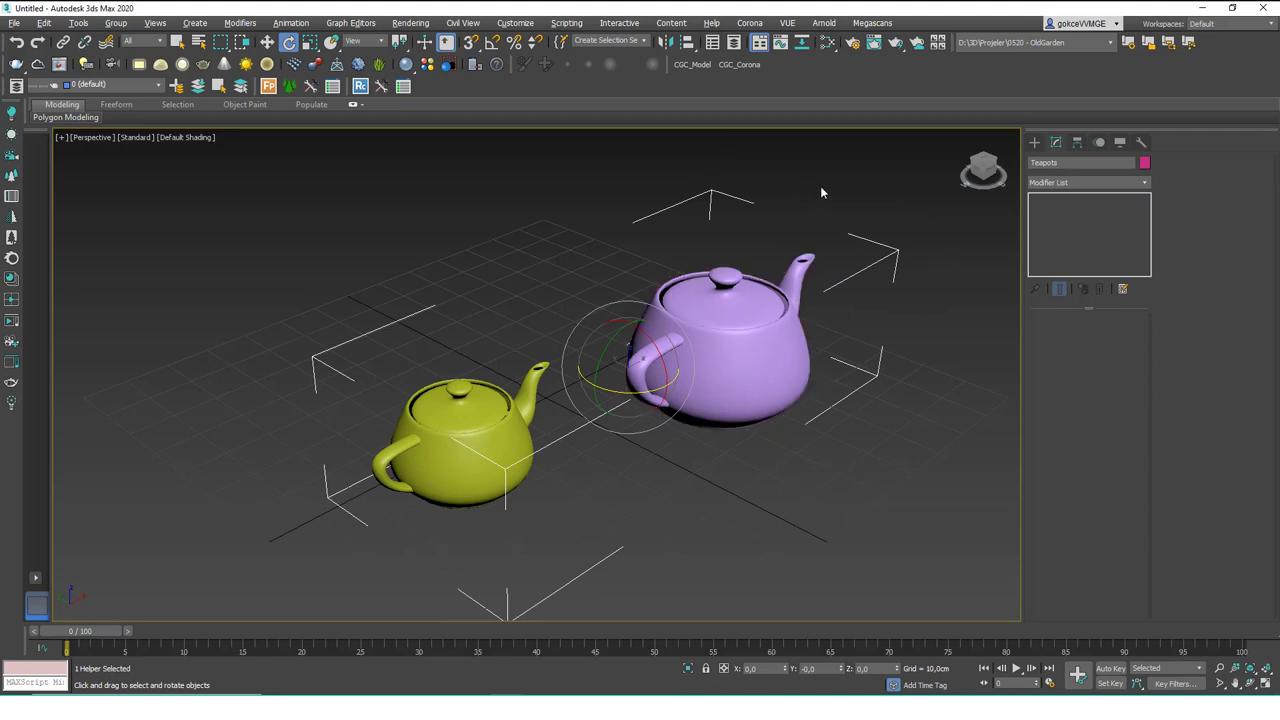
Step: Move only the purple teapot within the open group along Y to about 53 cm, away from the green teapot
click(740, 320)
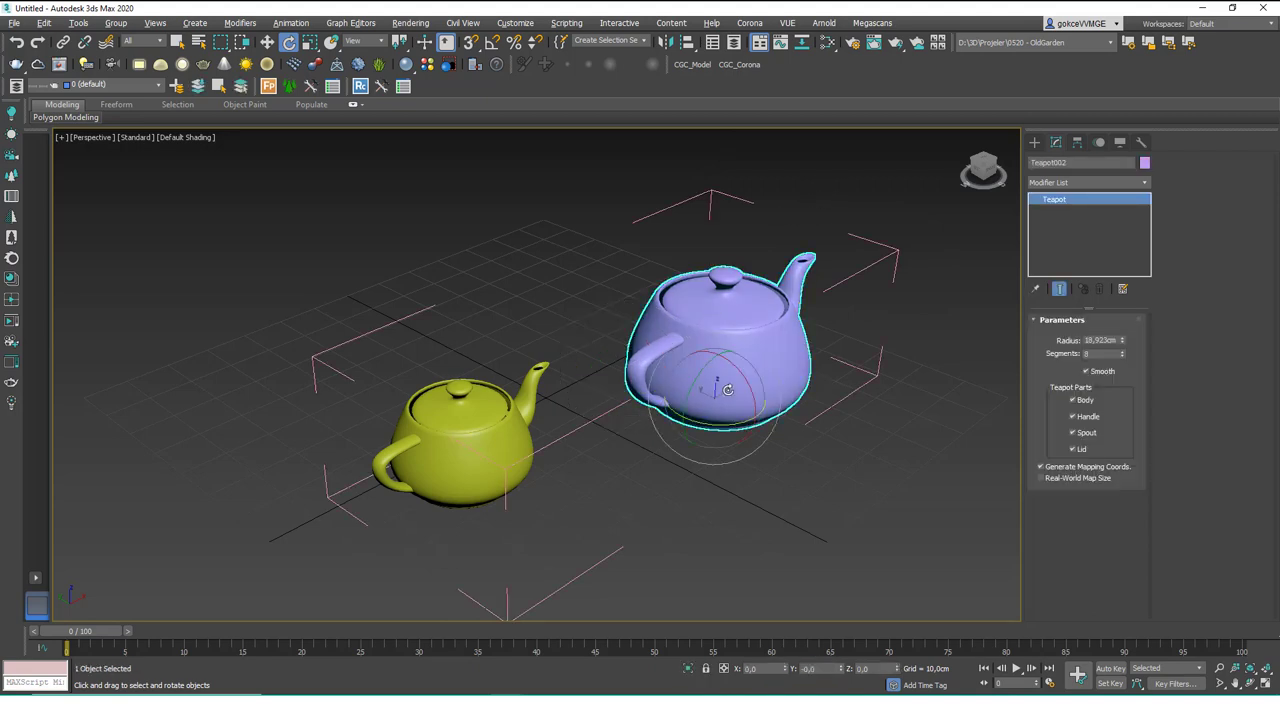
key(w)
drag(700, 392, 453, 385)
alt+middle_drag(453, 385, 534, 423)
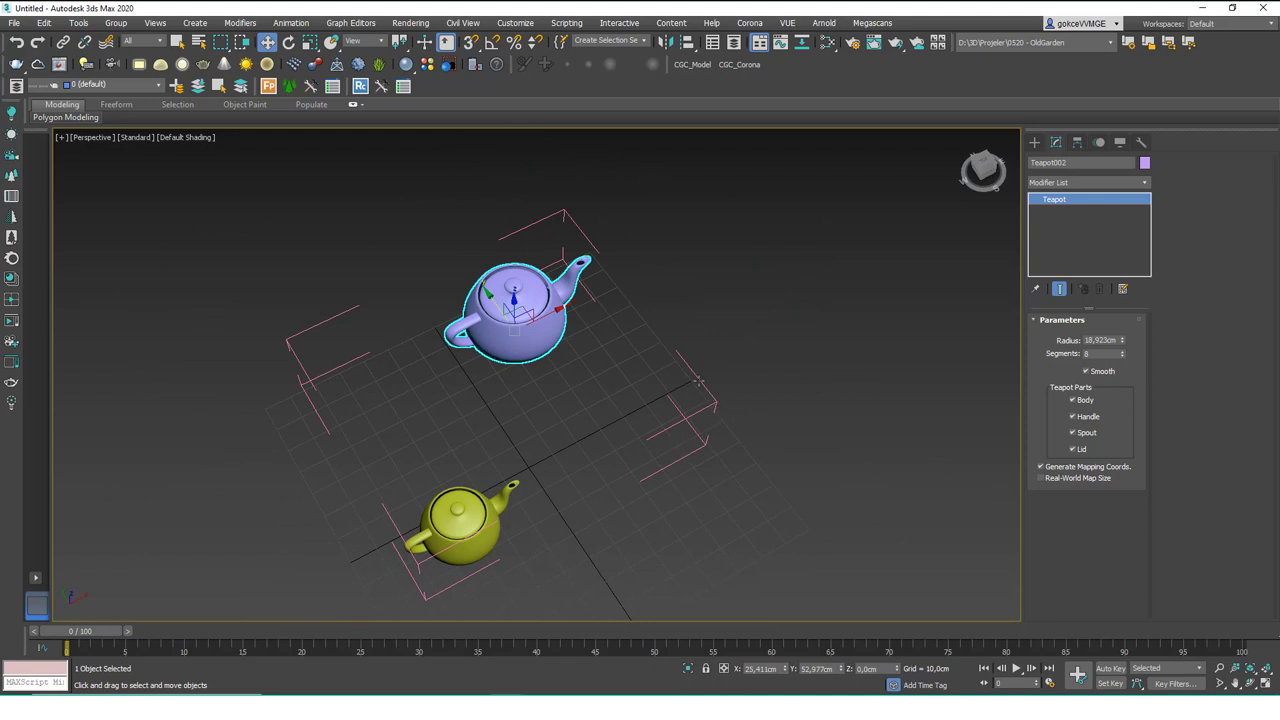
Step: Close the Teapots group, select it as one object and review the group commands available for it
click(116, 22)
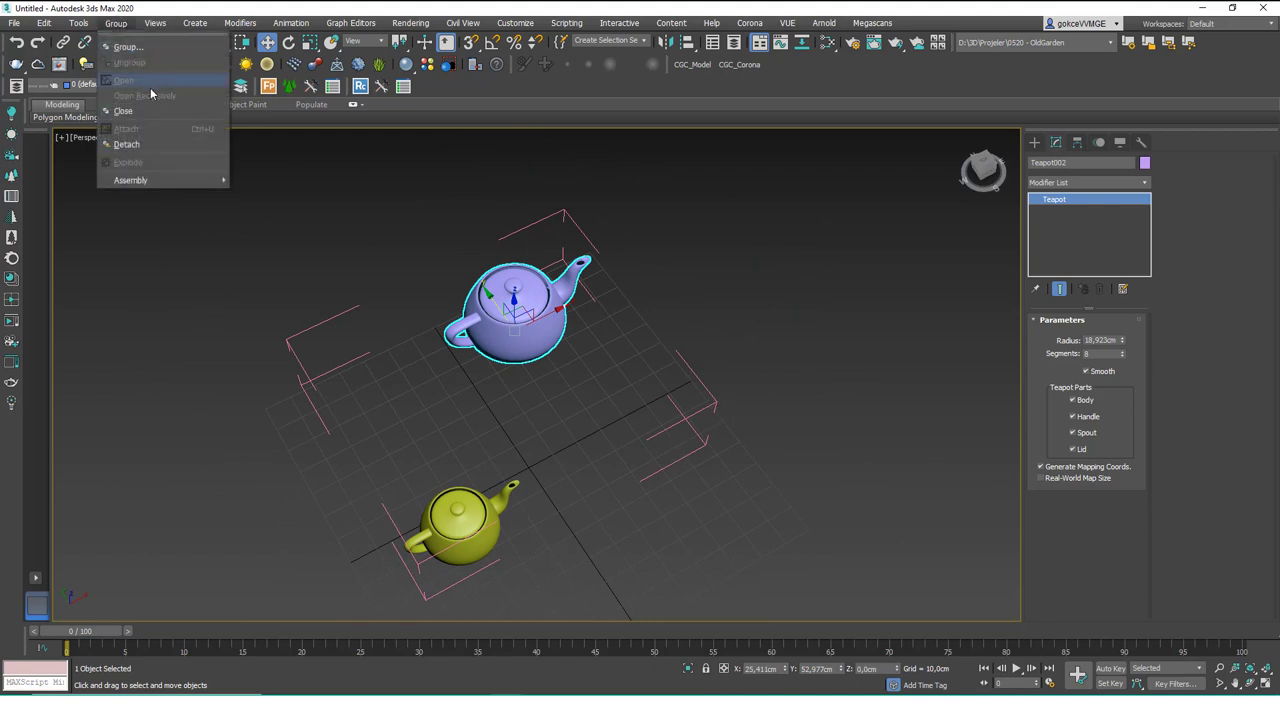
click(150, 111)
click(513, 322)
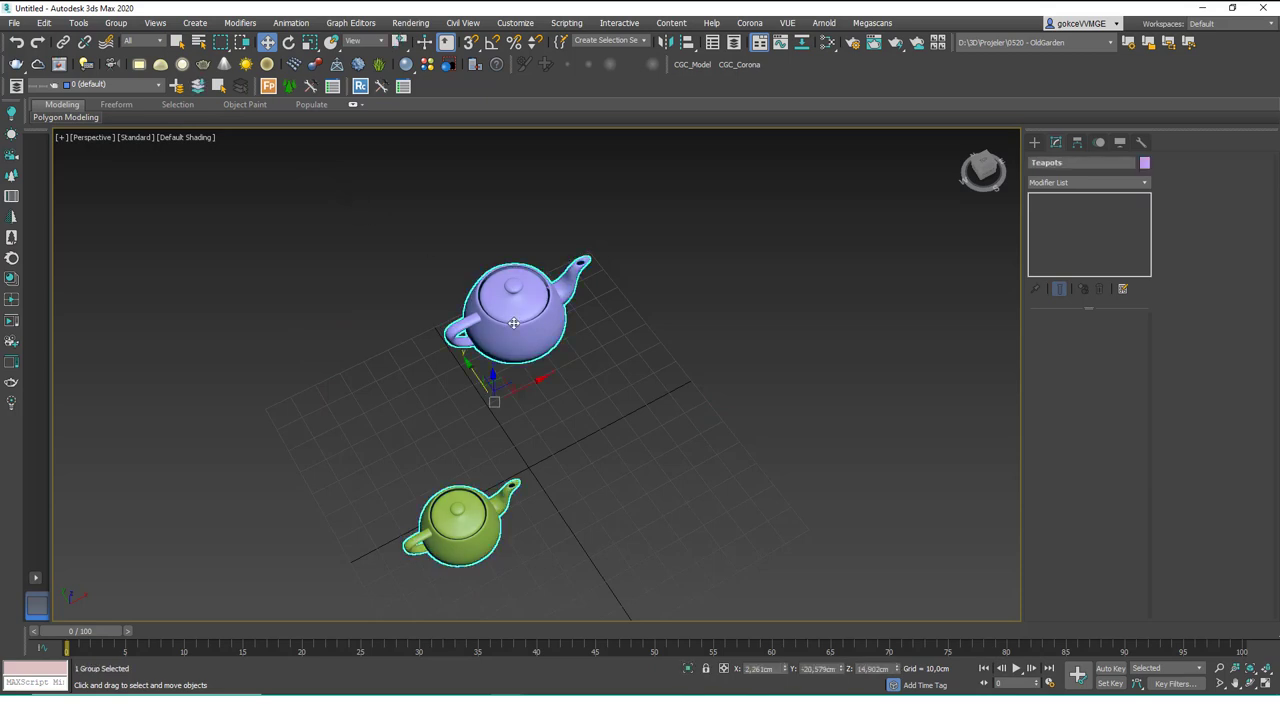
click(116, 22)
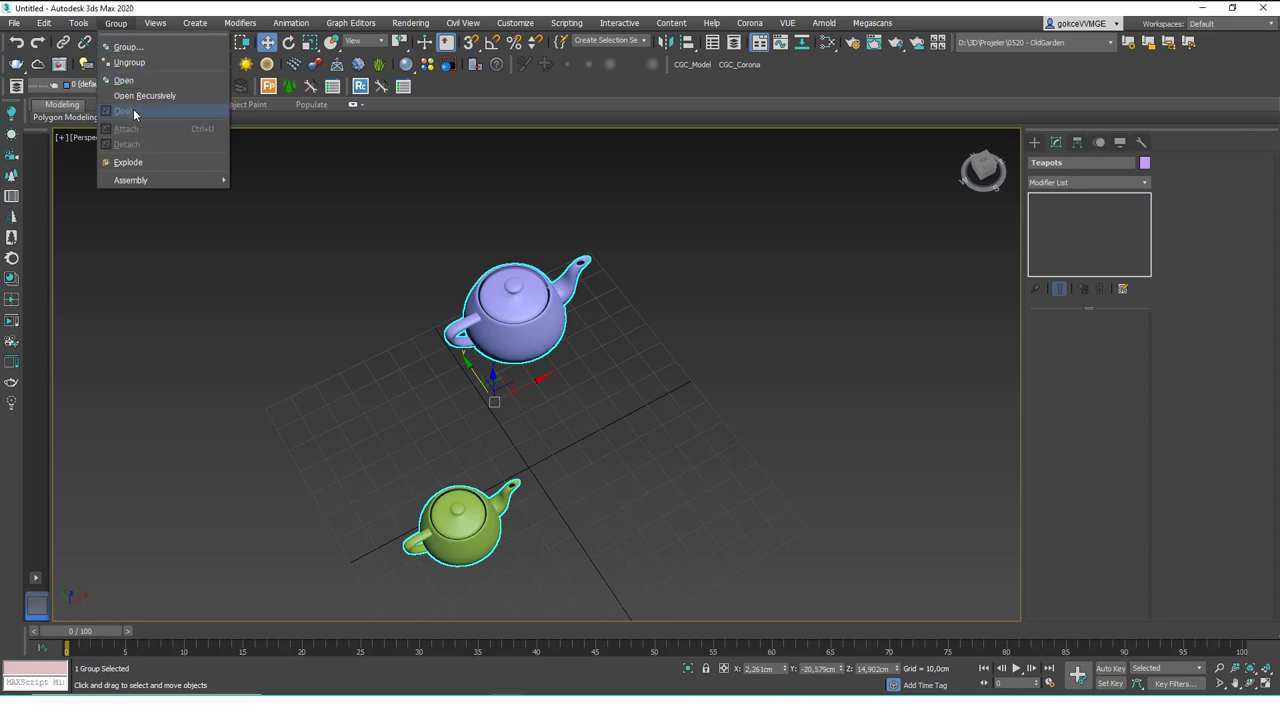
click(192, 292)
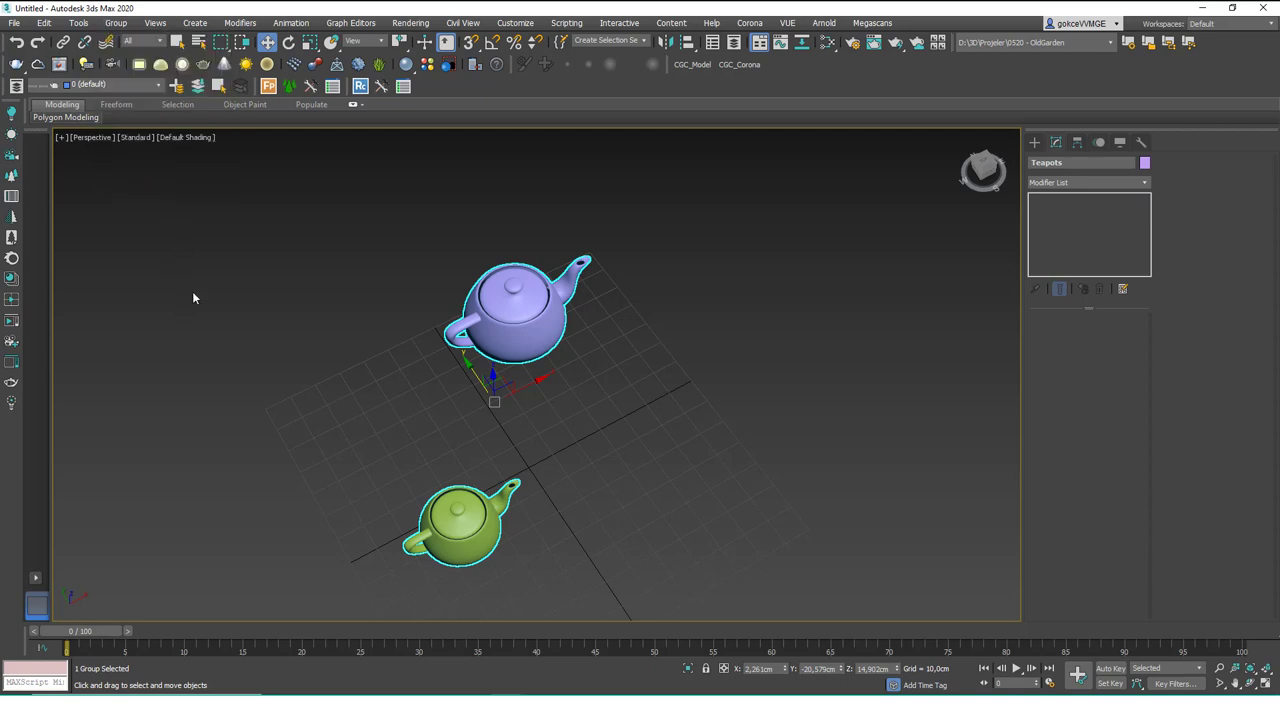
Step: Create a box with a base of about 24 by 24 cm on the grid beside the two teapots
click(1035, 142)
click(1060, 222)
drag(620, 395, 640, 470)
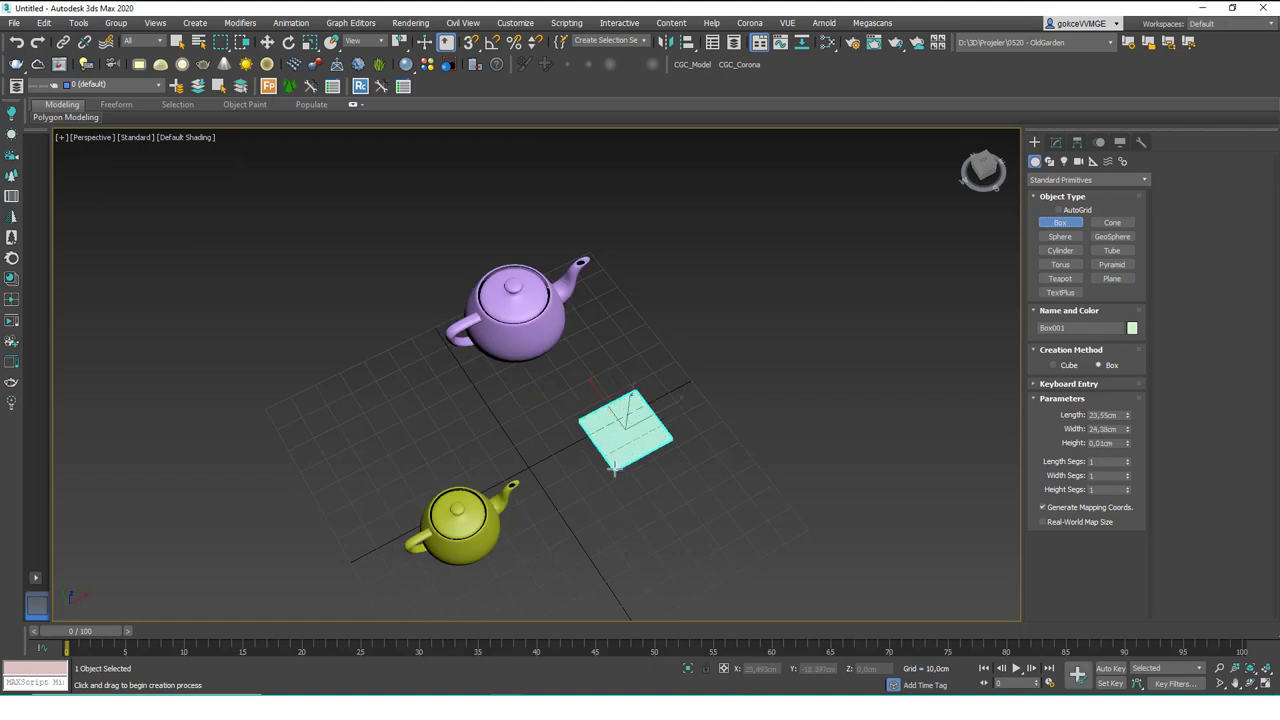
click(636, 390)
key(w)
alt+middle_drag(620, 385, 636, 388)
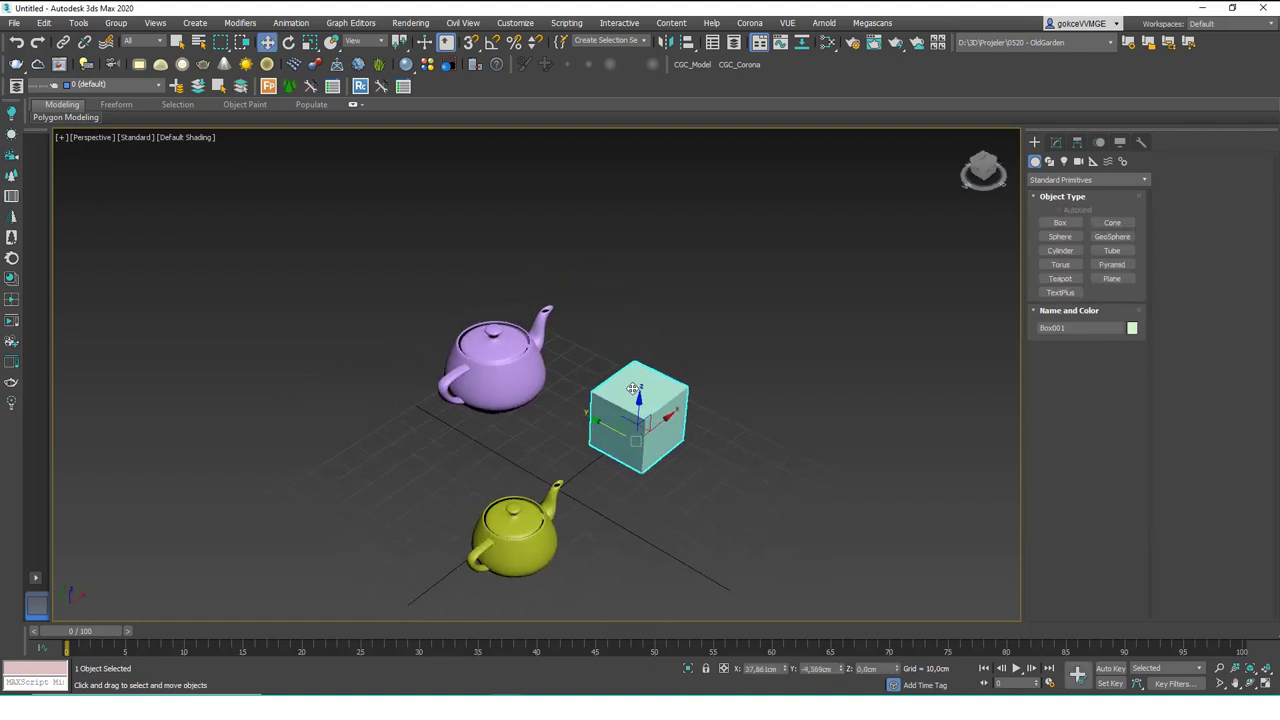
Step: Attach the new box to the closed Teapots group
click(116, 22)
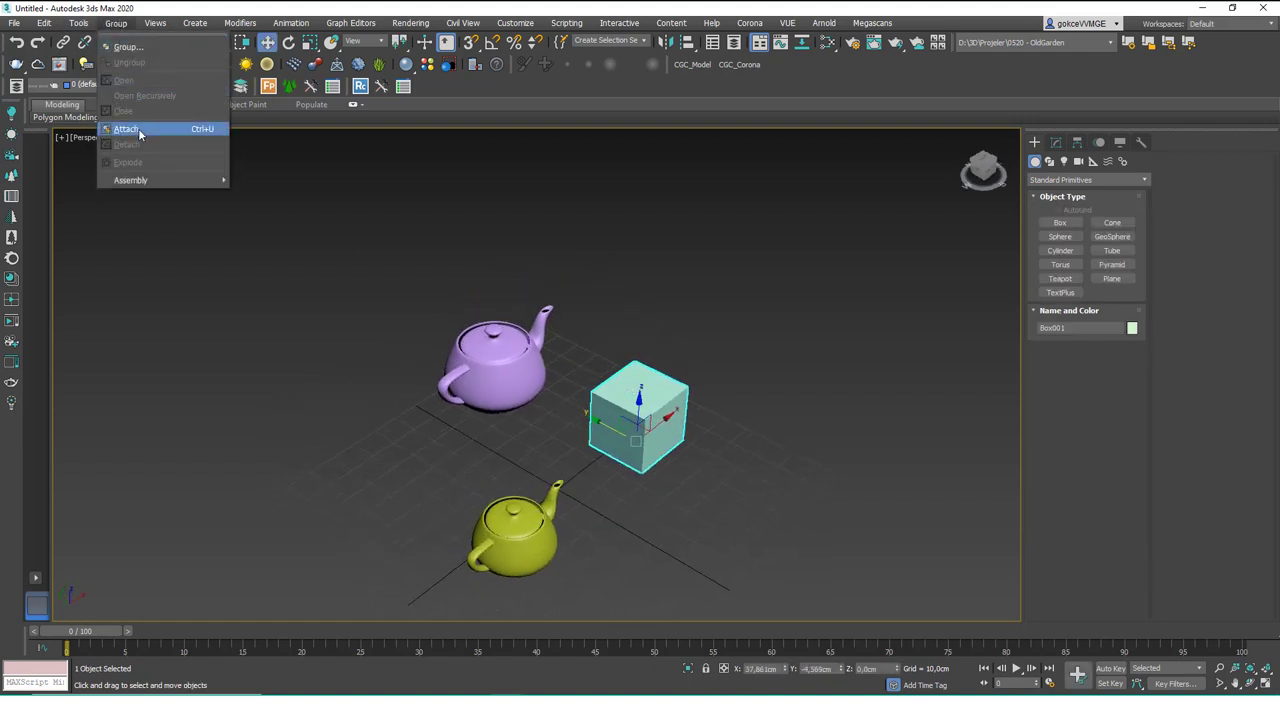
click(126, 128)
click(502, 358)
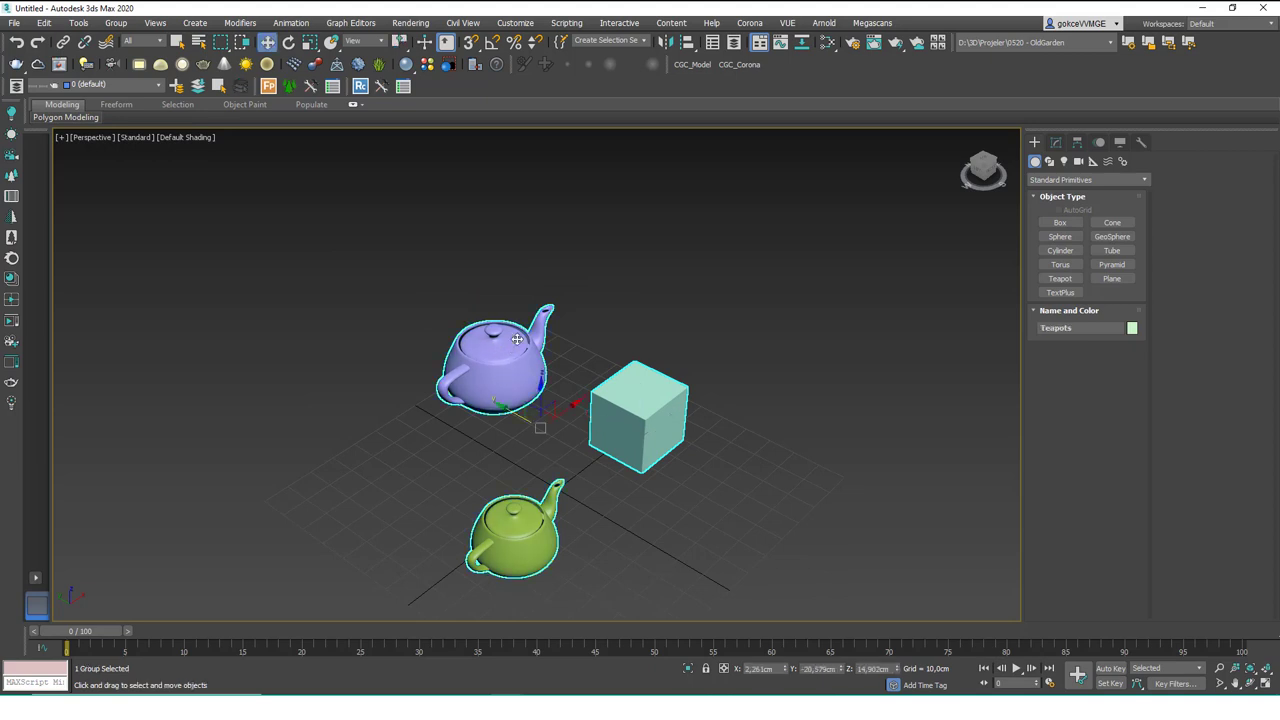
drag(513, 409, 450, 427)
right_click(450, 427)
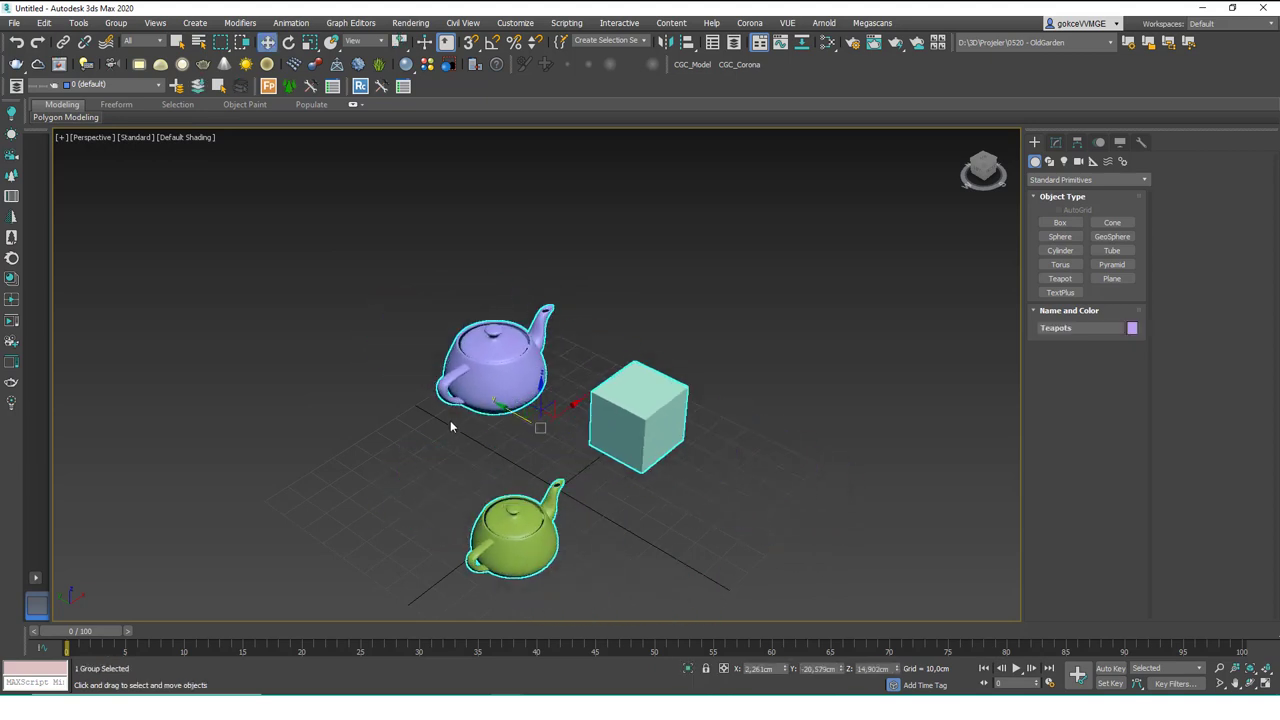
Step: Open the Teapots group and detach the box from it
click(116, 22)
click(135, 80)
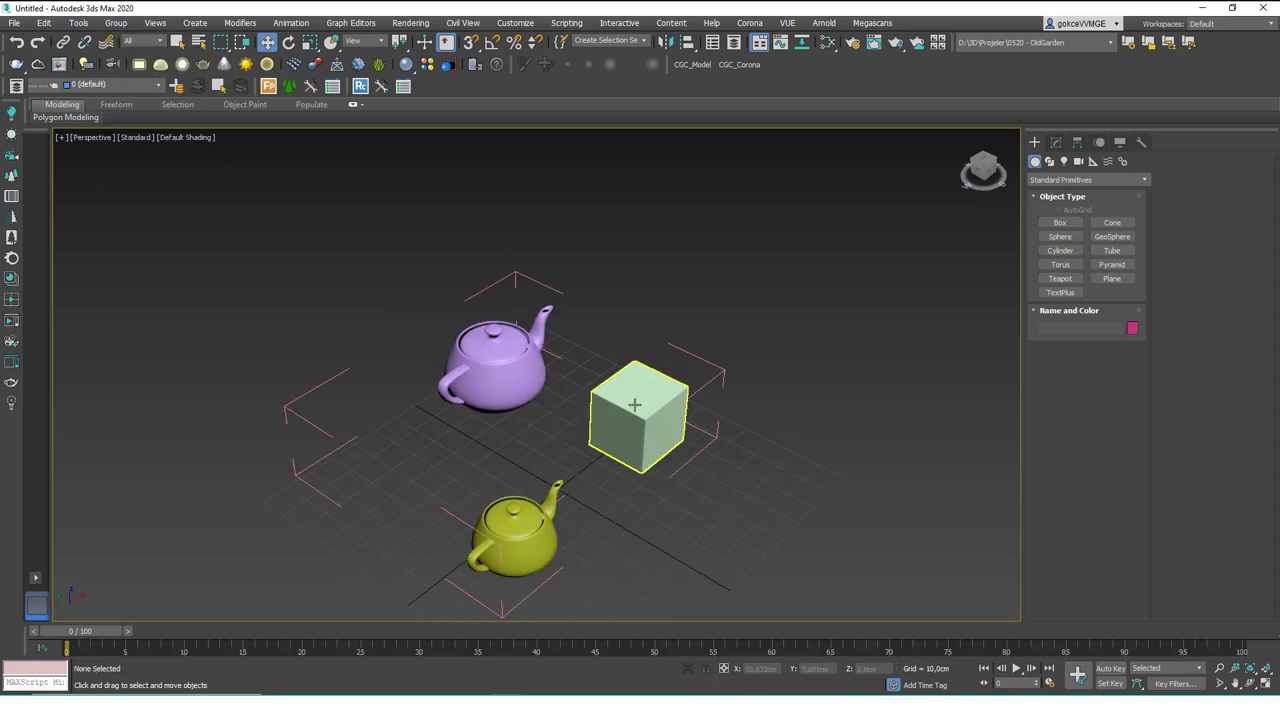
click(640, 425)
click(121, 26)
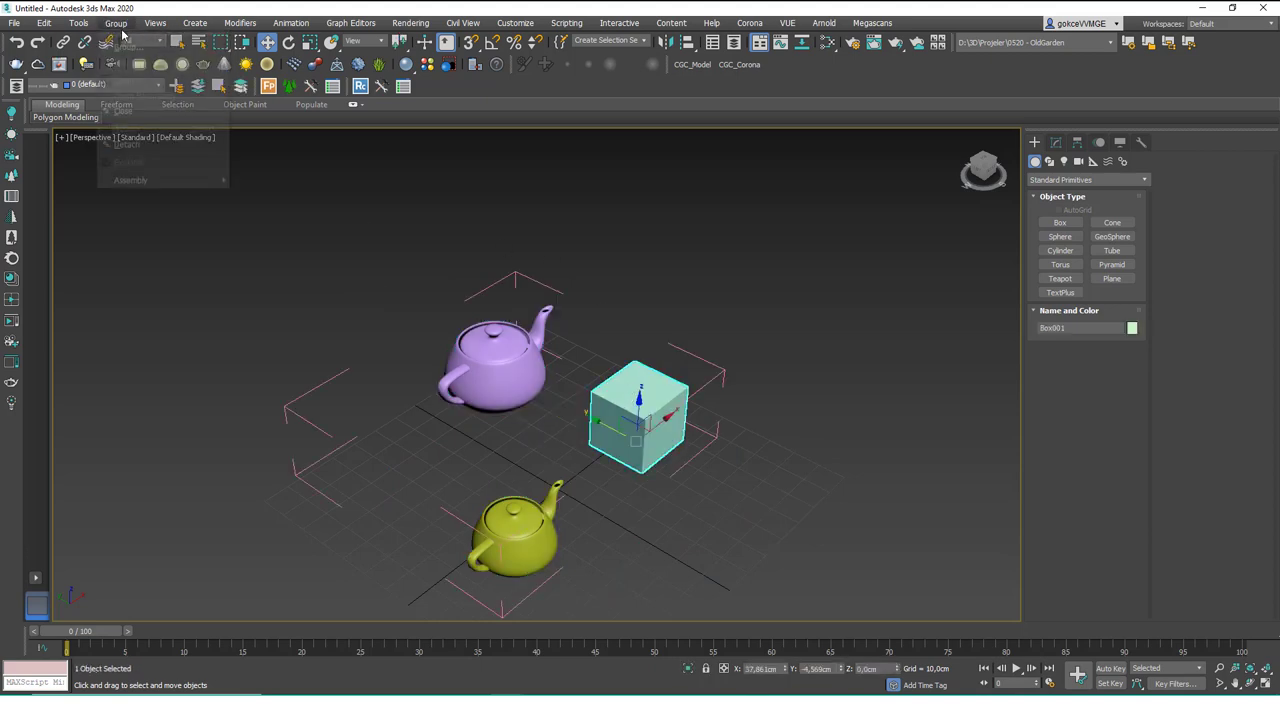
click(148, 145)
click(695, 227)
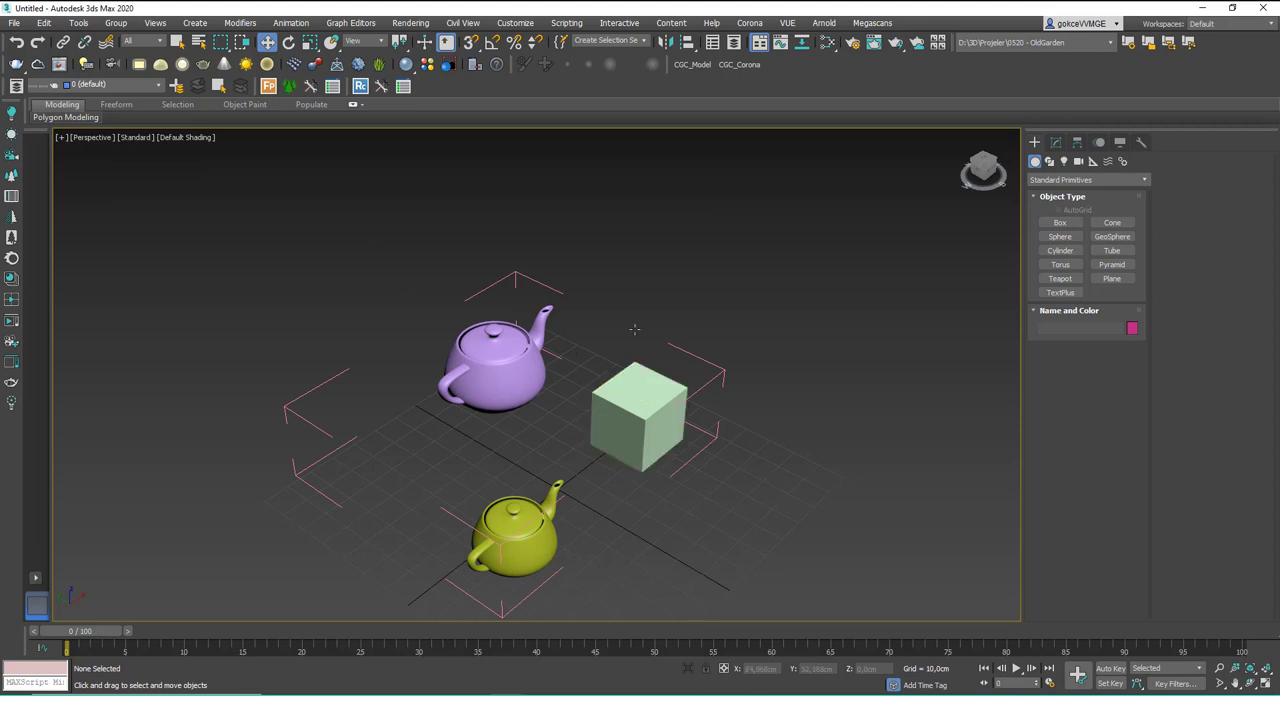
Step: Select the Teapots group's bounding helper and expand Teapots in the Scene Explorer to check its members
click(600, 448)
drag(594, 455, 563, 451)
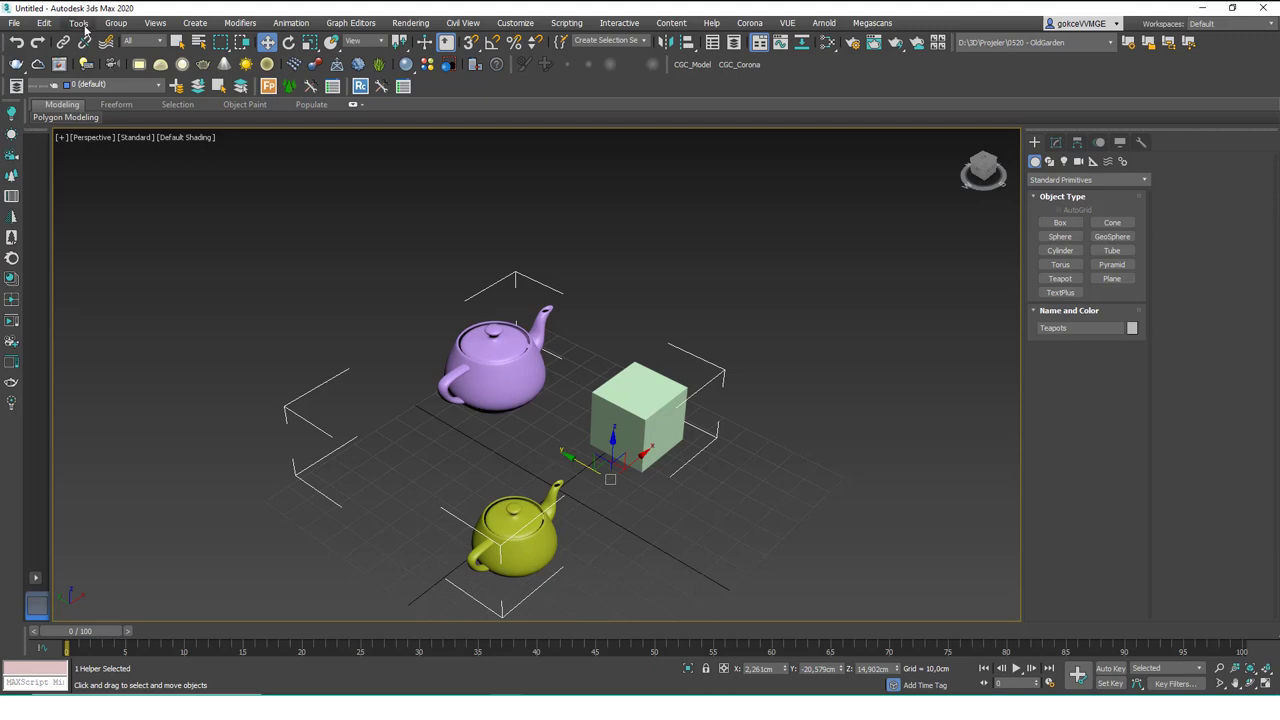
click(78, 22)
click(112, 75)
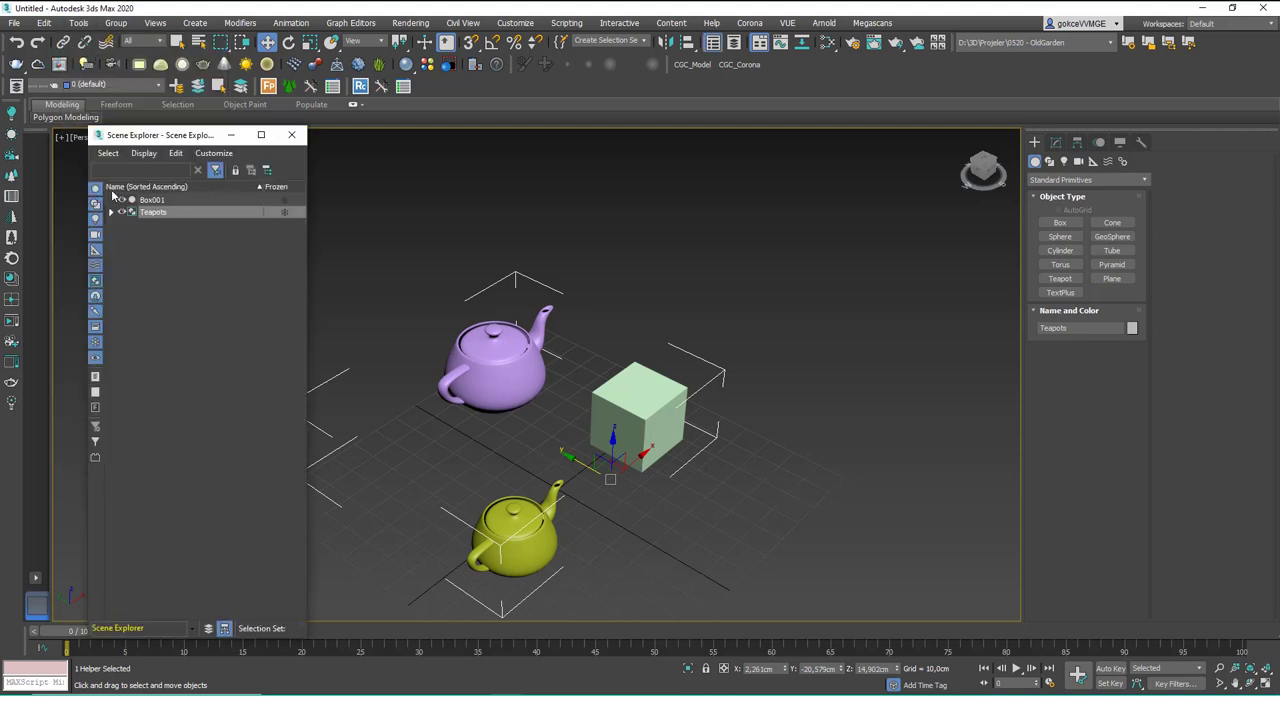
click(111, 212)
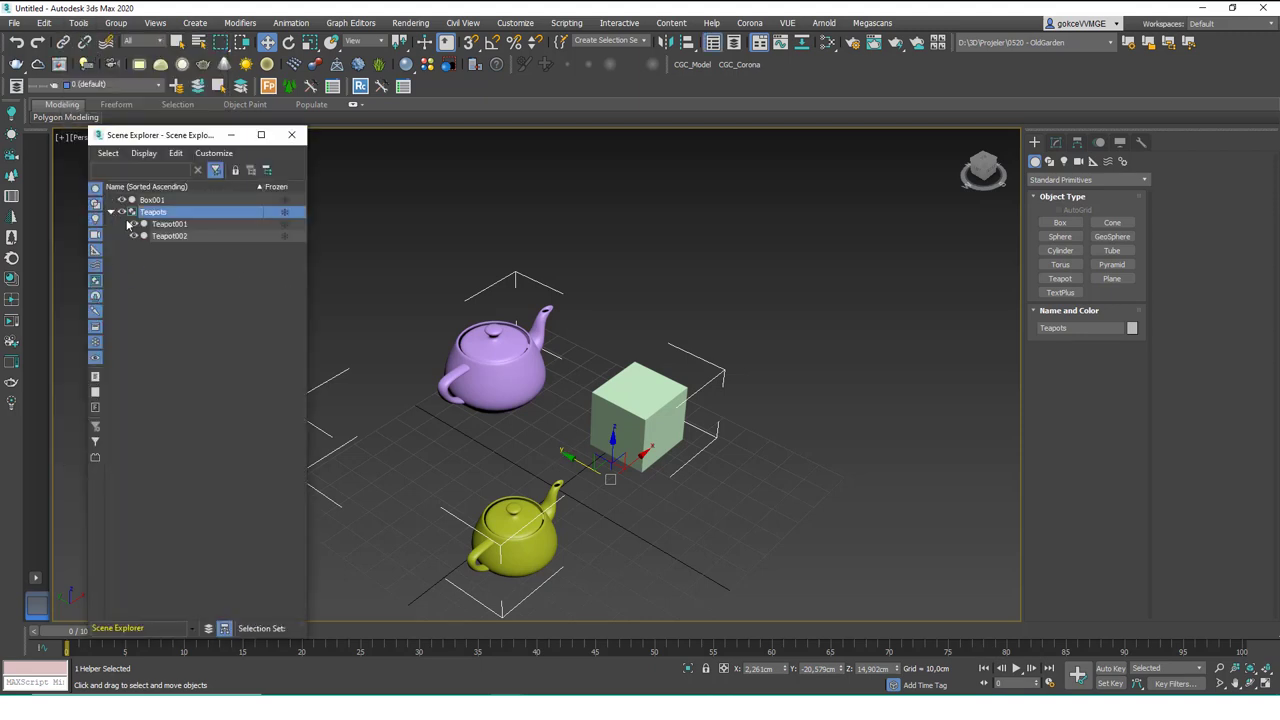
Step: Attach the box back to the open Teapots group and clear the selection
click(655, 385)
right_click(655, 350)
click(686, 443)
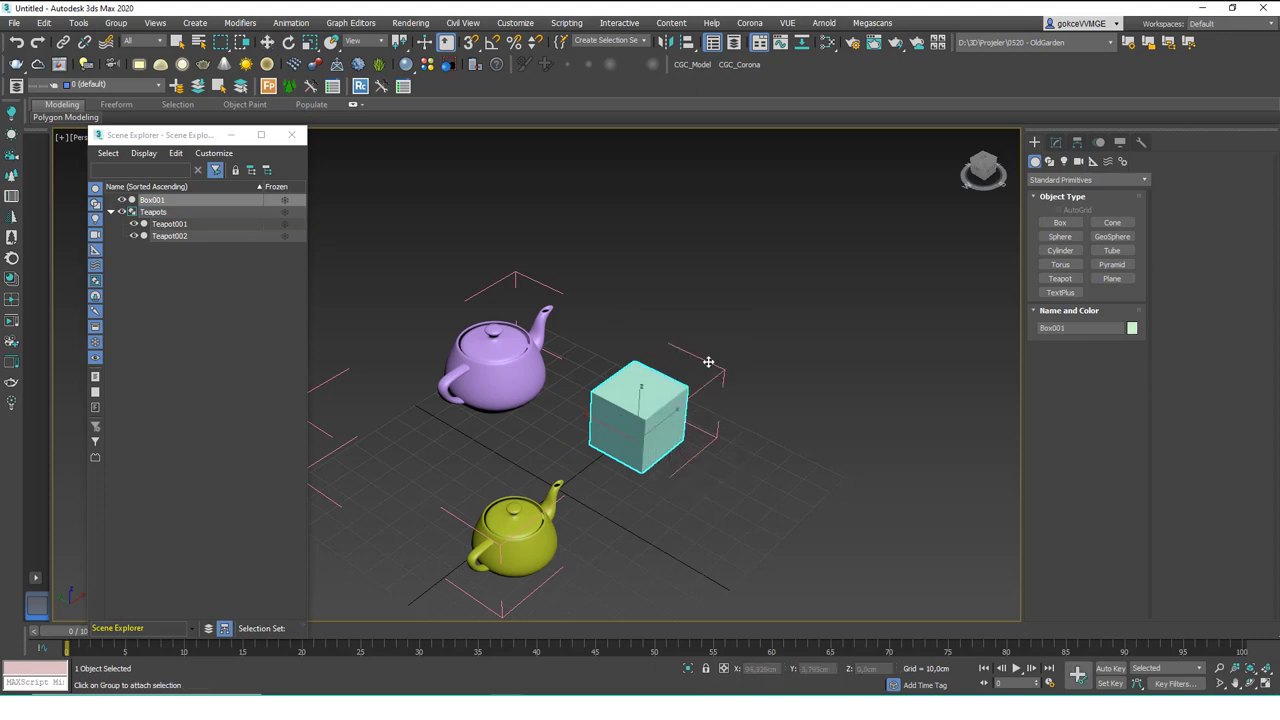
click(708, 362)
click(192, 315)
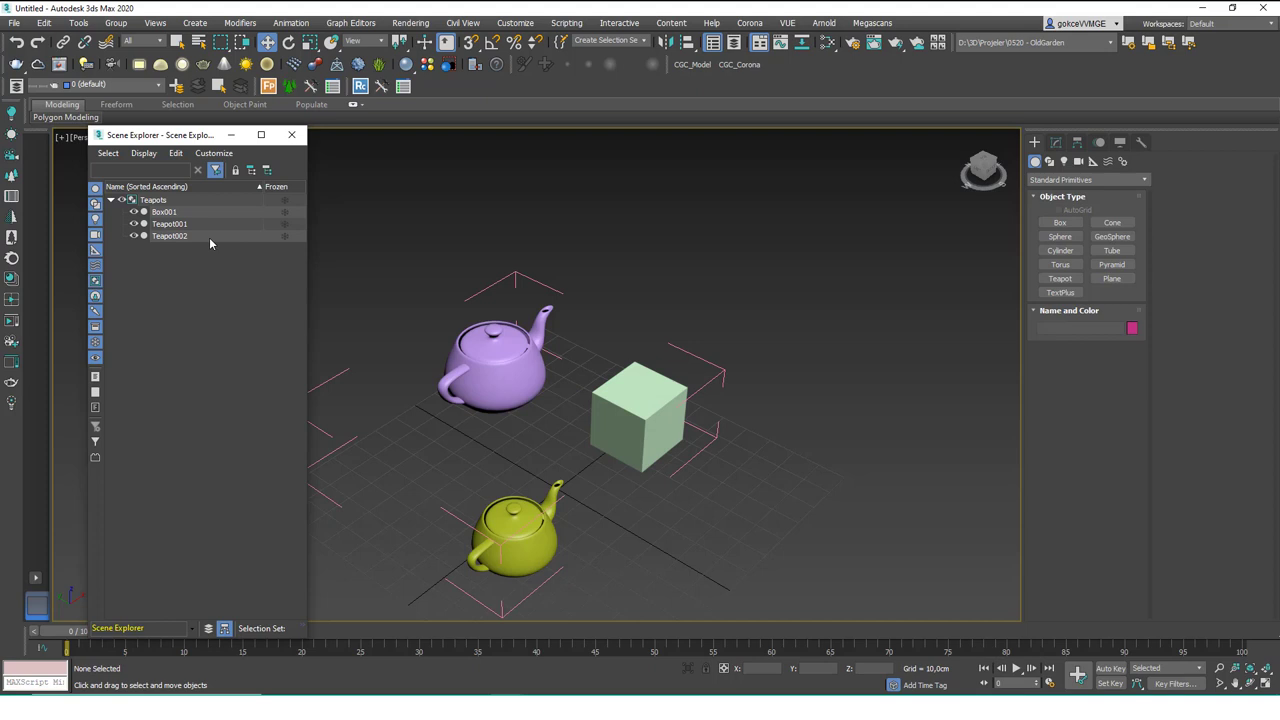
Step: Detach Box001 from the open Teapots group, clear the selection and move the Scene Explorer away from the objects
click(165, 212)
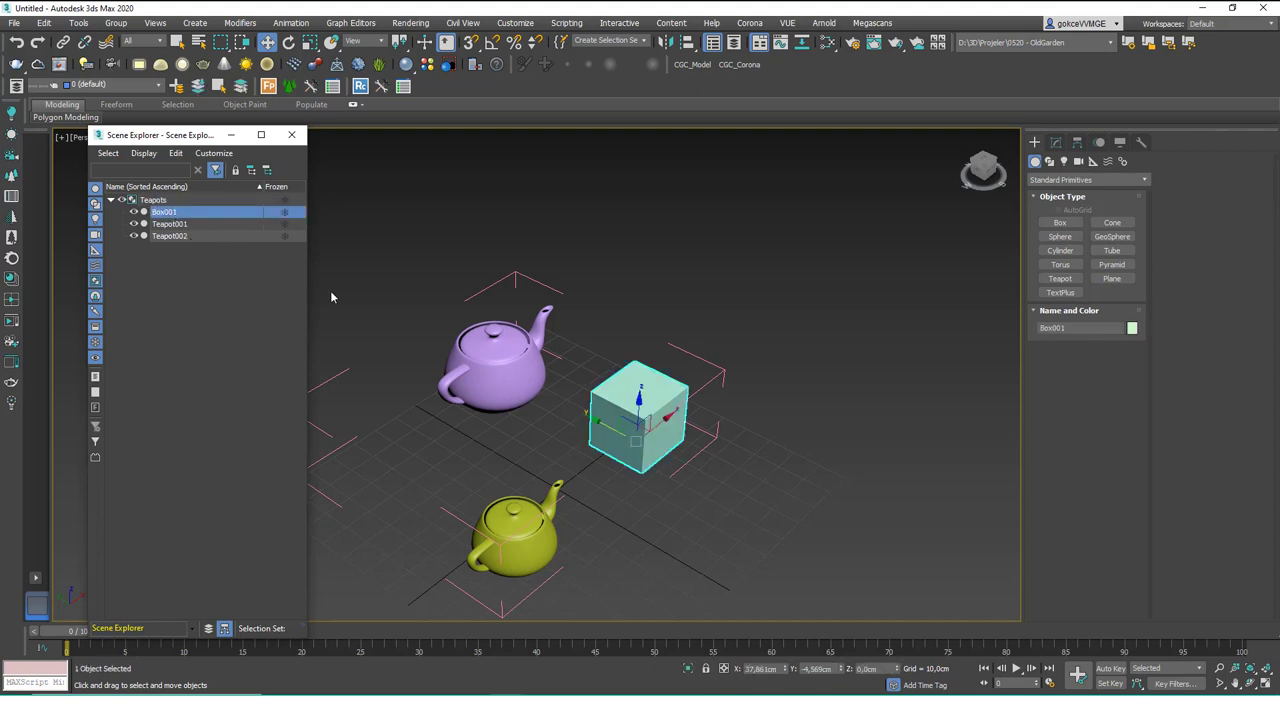
click(116, 22)
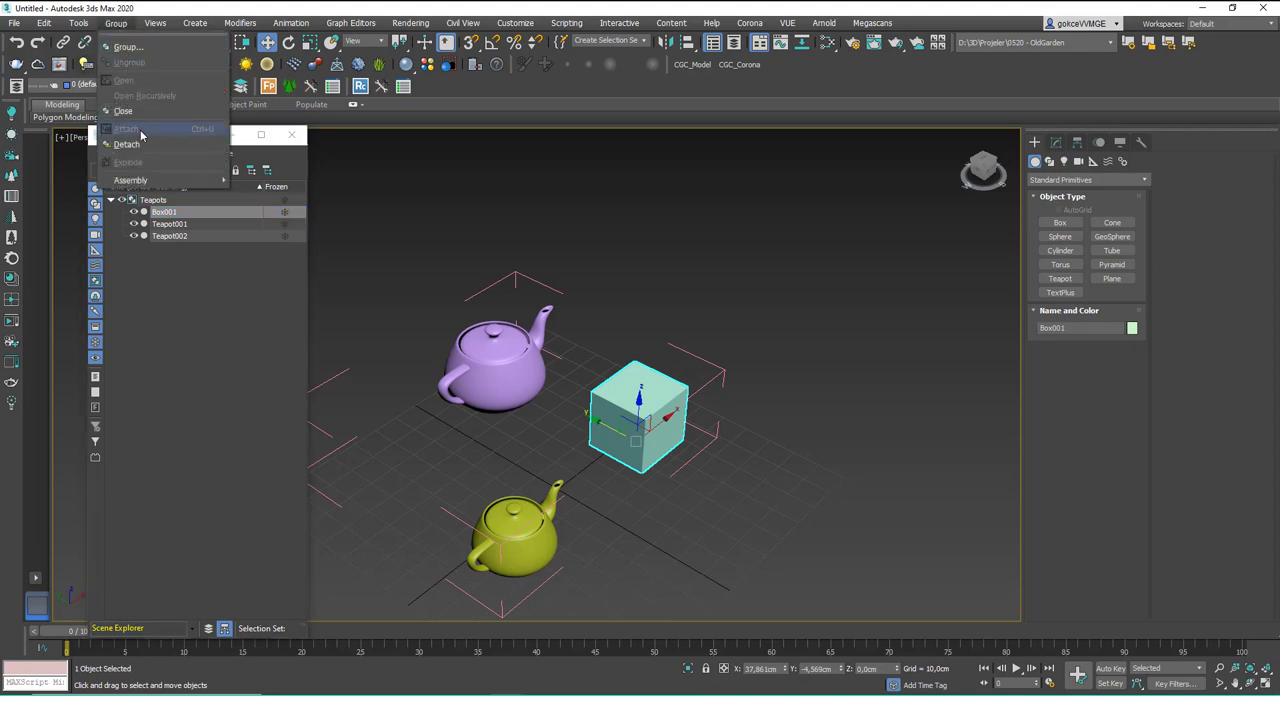
click(127, 144)
click(199, 294)
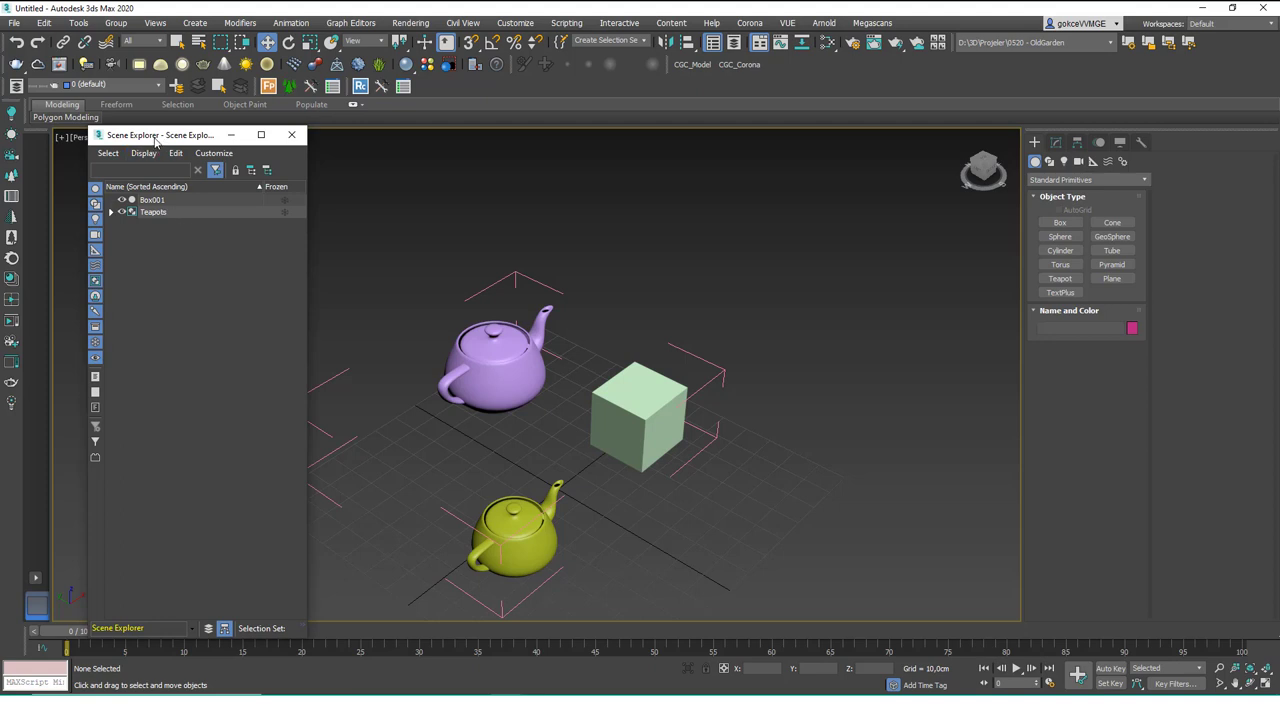
drag(155, 140, 134, 165)
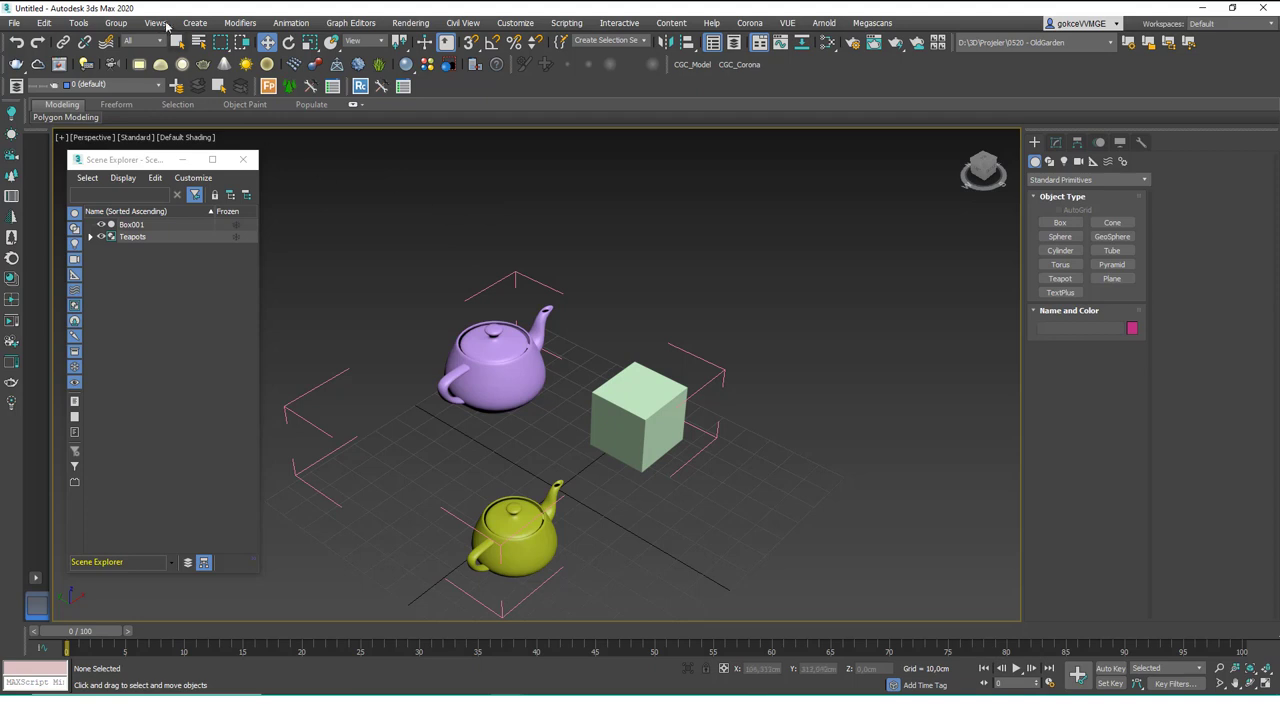
Step: Move Box001 away from the teapots and clone it as a copy placed just in front of it
click(116, 22)
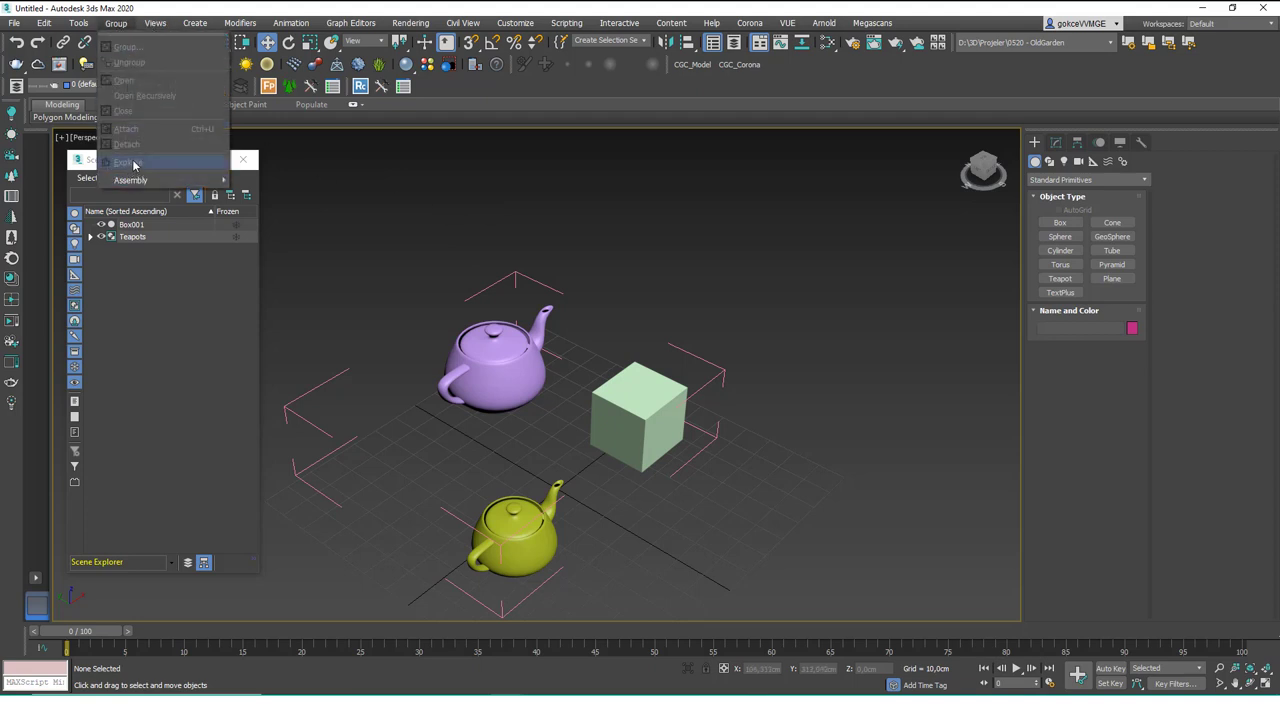
click(418, 197)
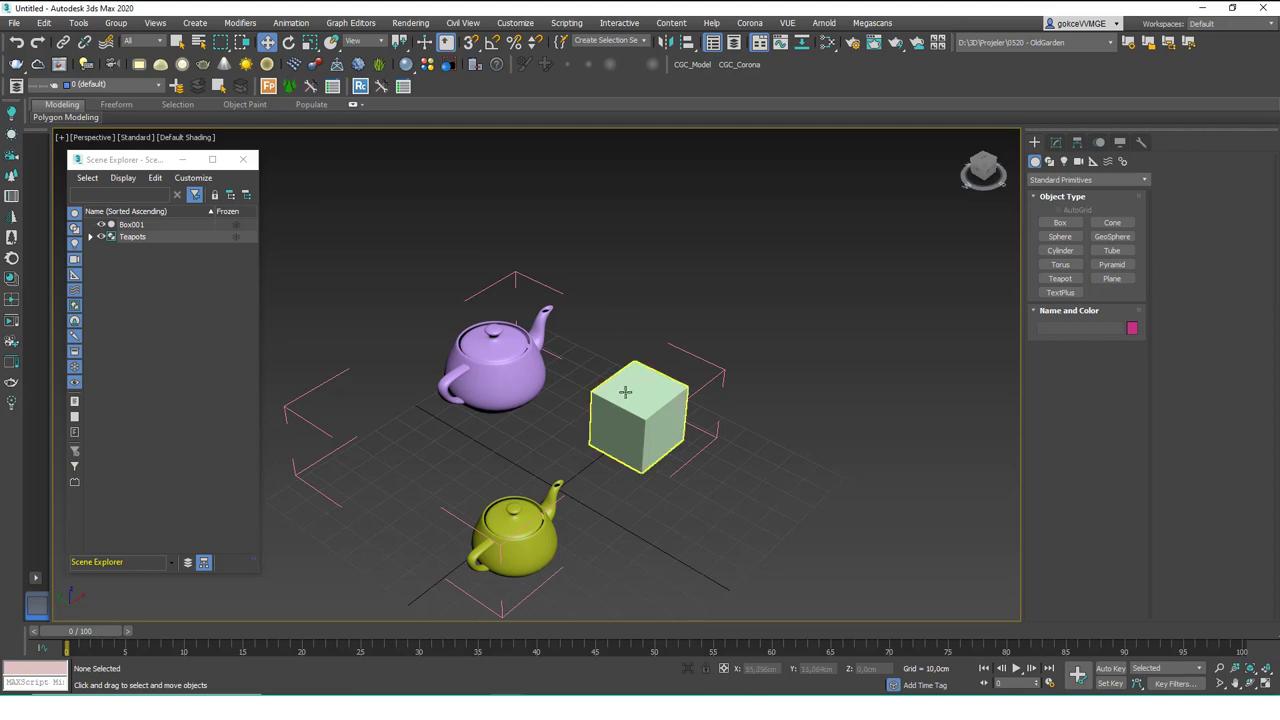
alt+middle_drag(594, 366, 584, 378)
scroll(584, 378, down, 3)
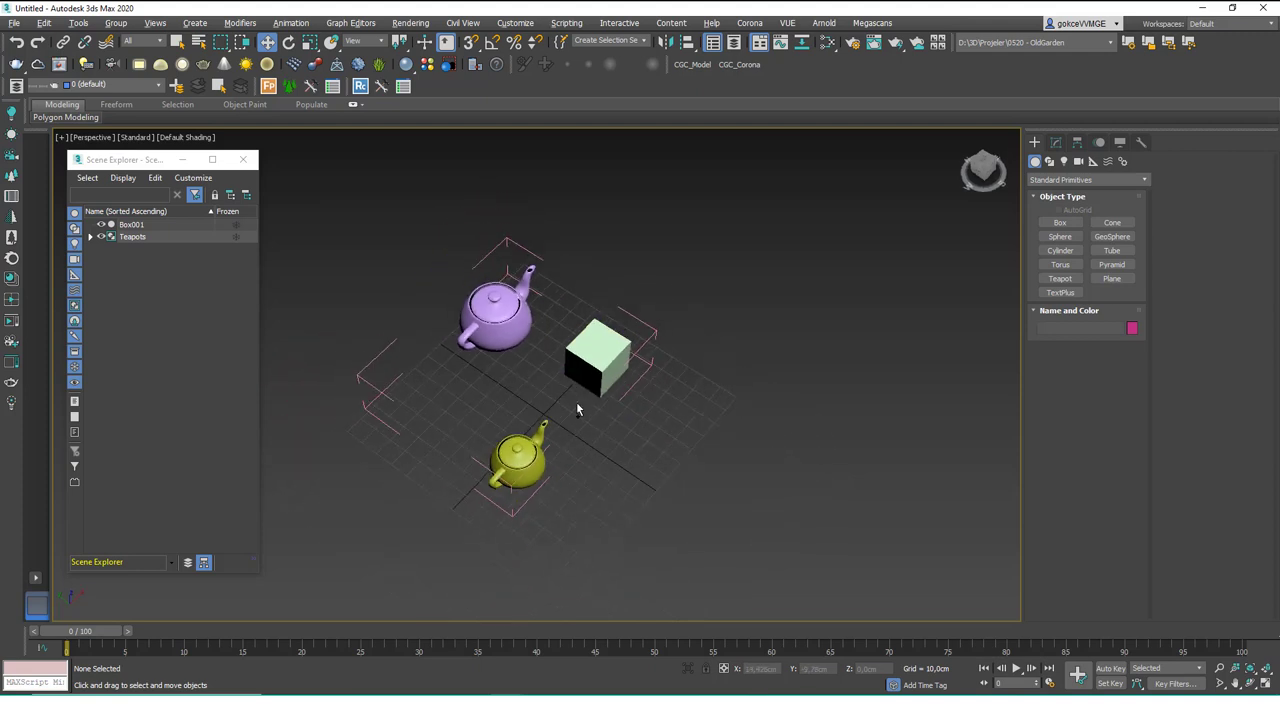
click(576, 313)
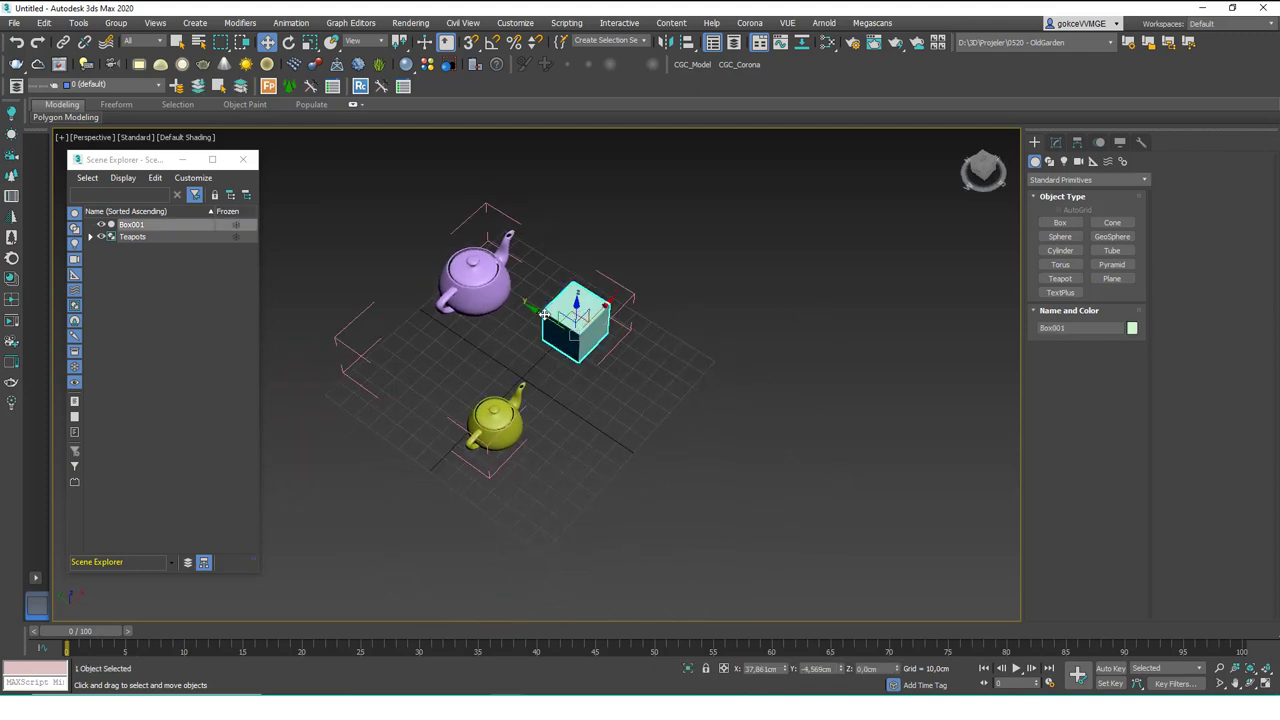
mouse_move(577, 313)
mouse_down()
mouse_move(690, 386)
mouse_move(660, 379)
mouse_move(684, 491)
mouse_up()
click(642, 411)
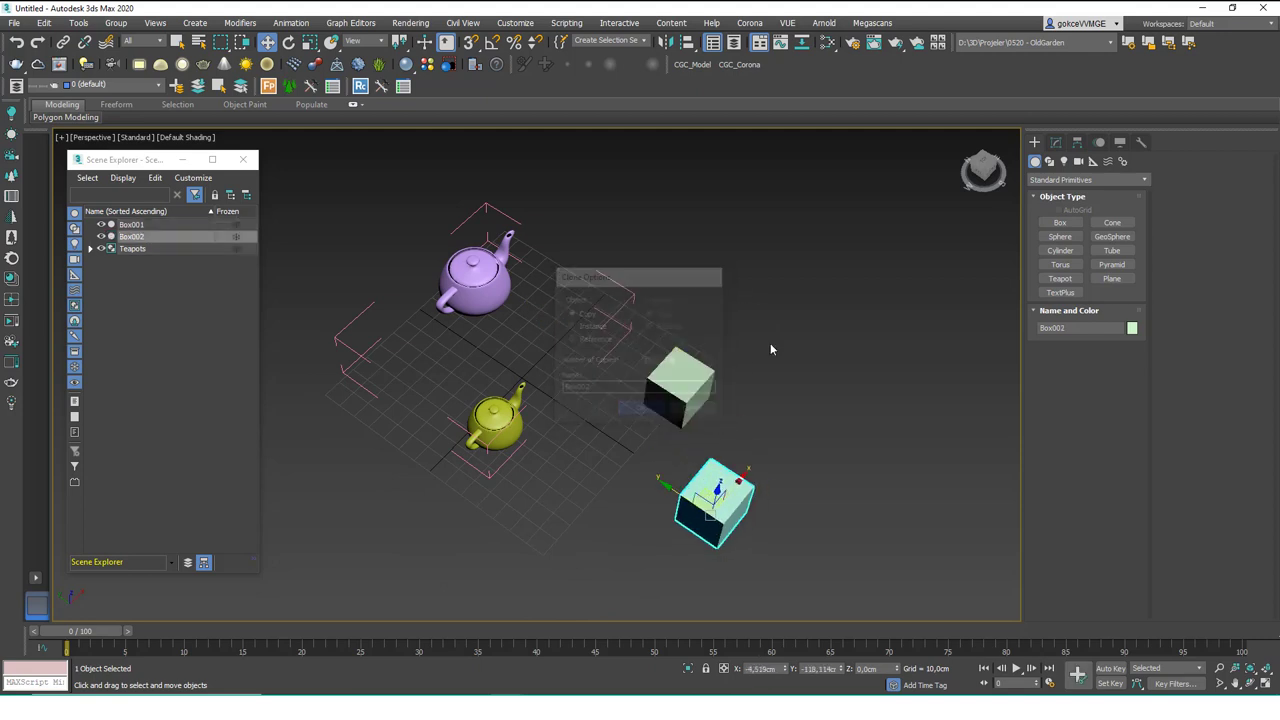
Step: Group the two boxes under the name Boxes and clear the selection
click(116, 22)
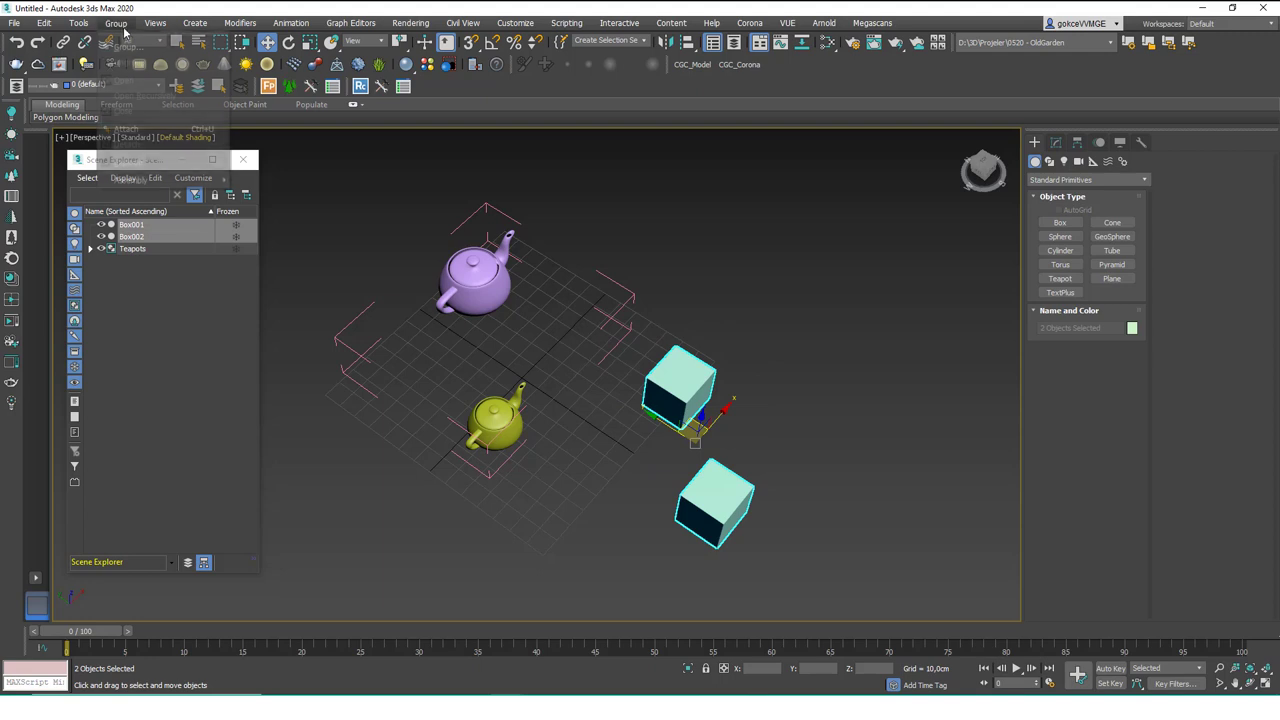
click(125, 38)
text(Box)
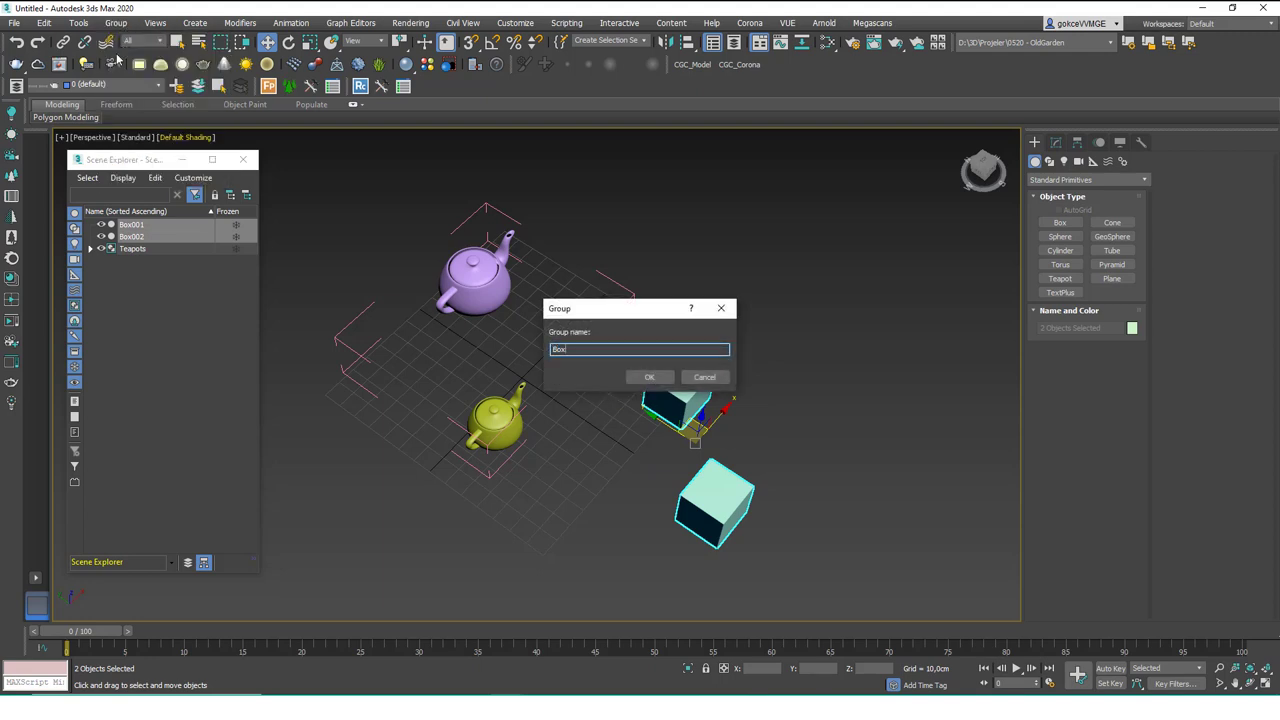
text(es)
key(Return)
click(610, 283)
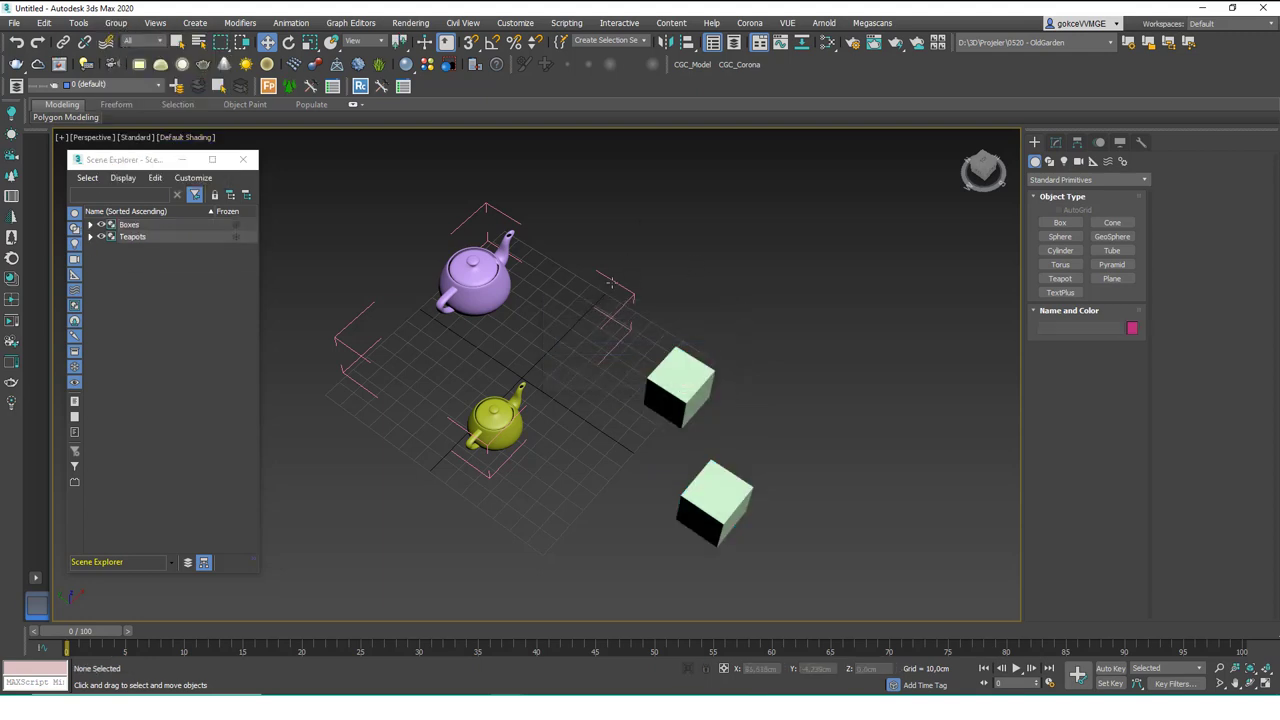
Step: Close the open Teapots group through its bounding helper and clear the selection
click(591, 228)
click(116, 22)
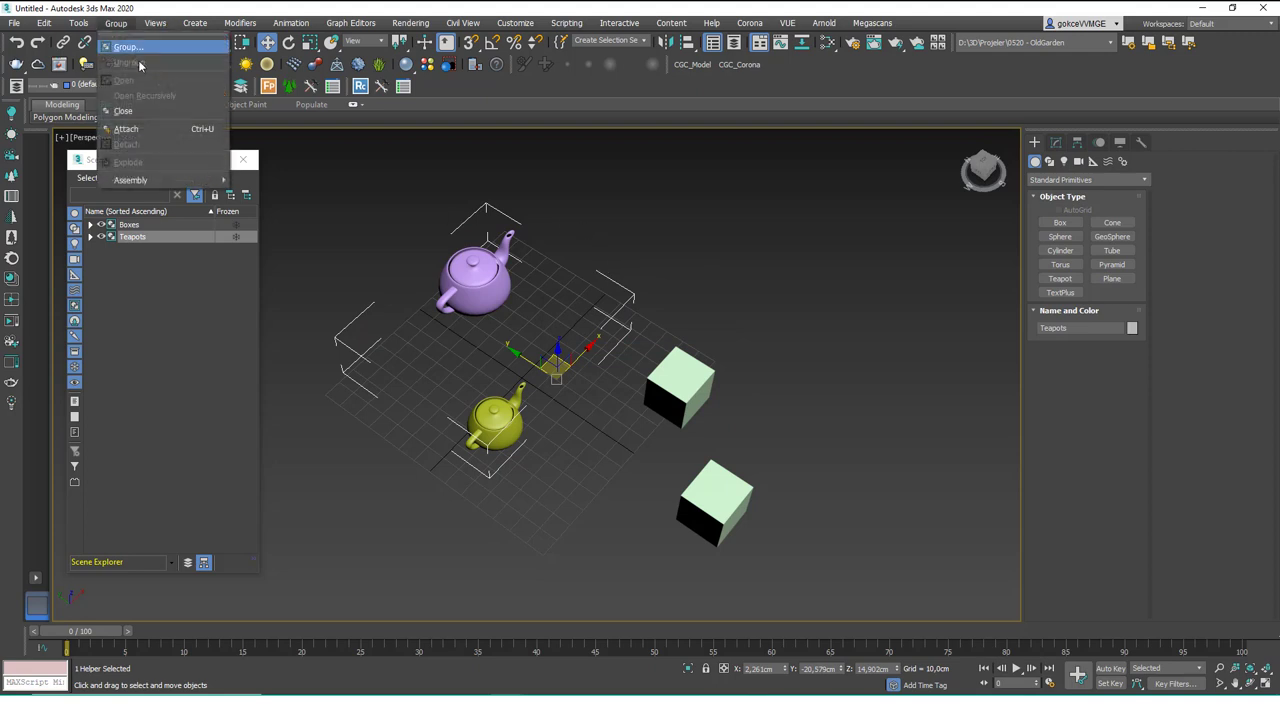
click(205, 298)
click(208, 248)
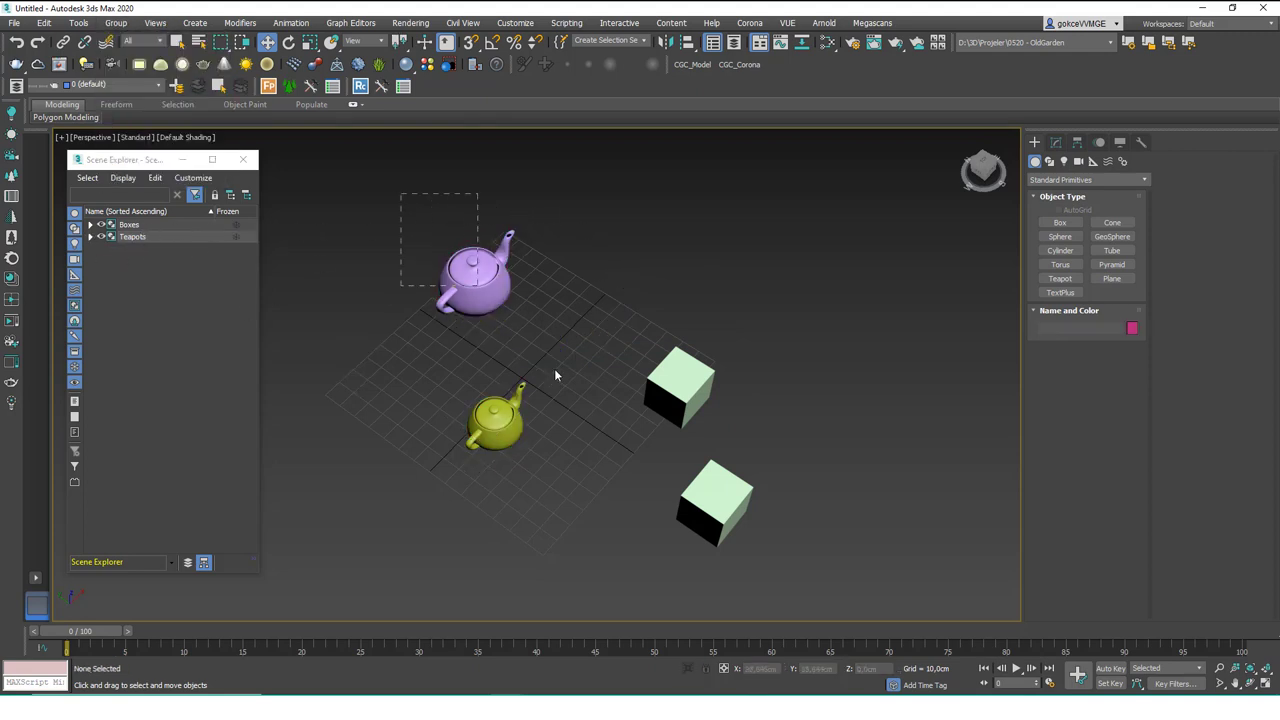
Step: Group the Boxes and Teapots groups together as Objects and expand Objects in the Scene Explorer
drag(556, 375, 792, 558)
click(116, 22)
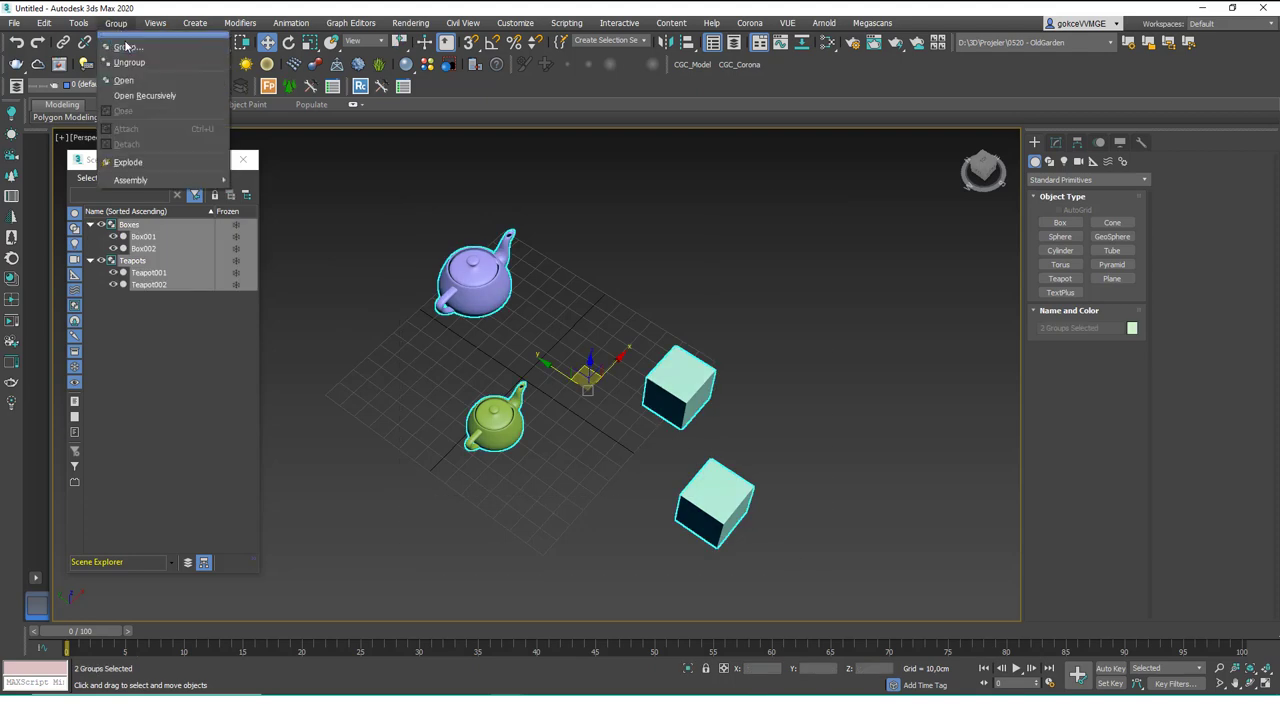
click(112, 46)
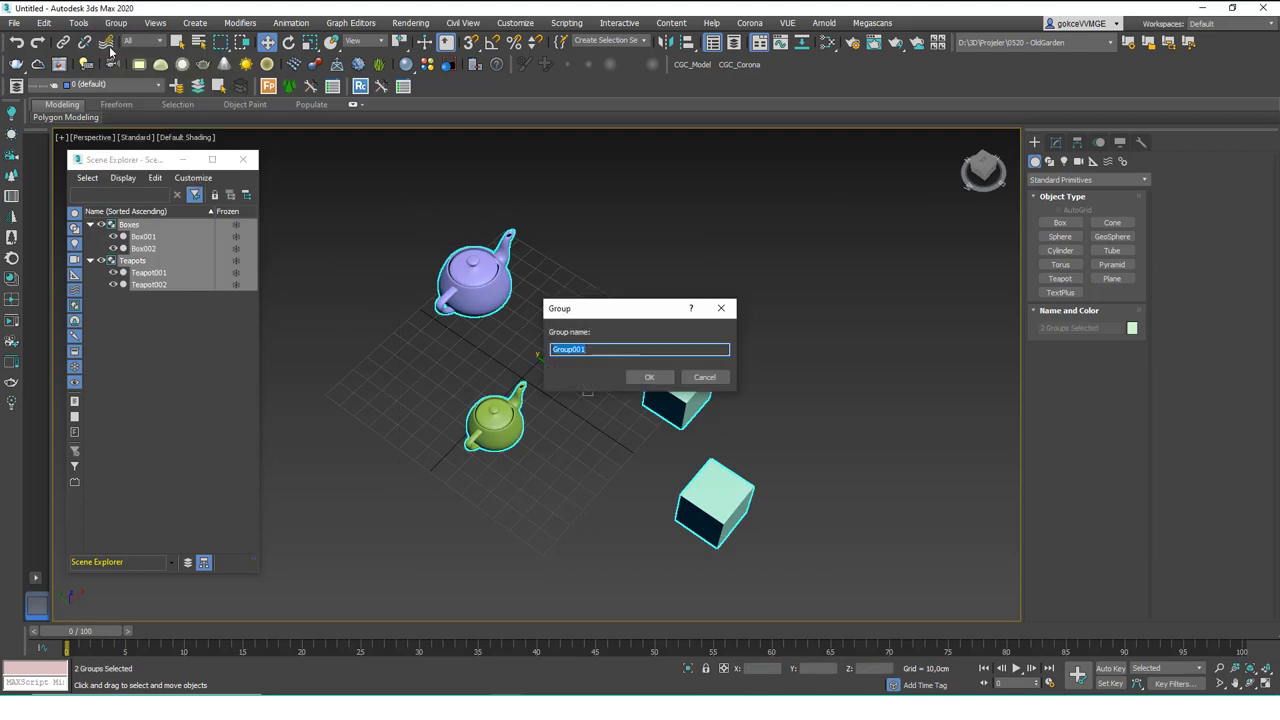
text(Objects)
key(Return)
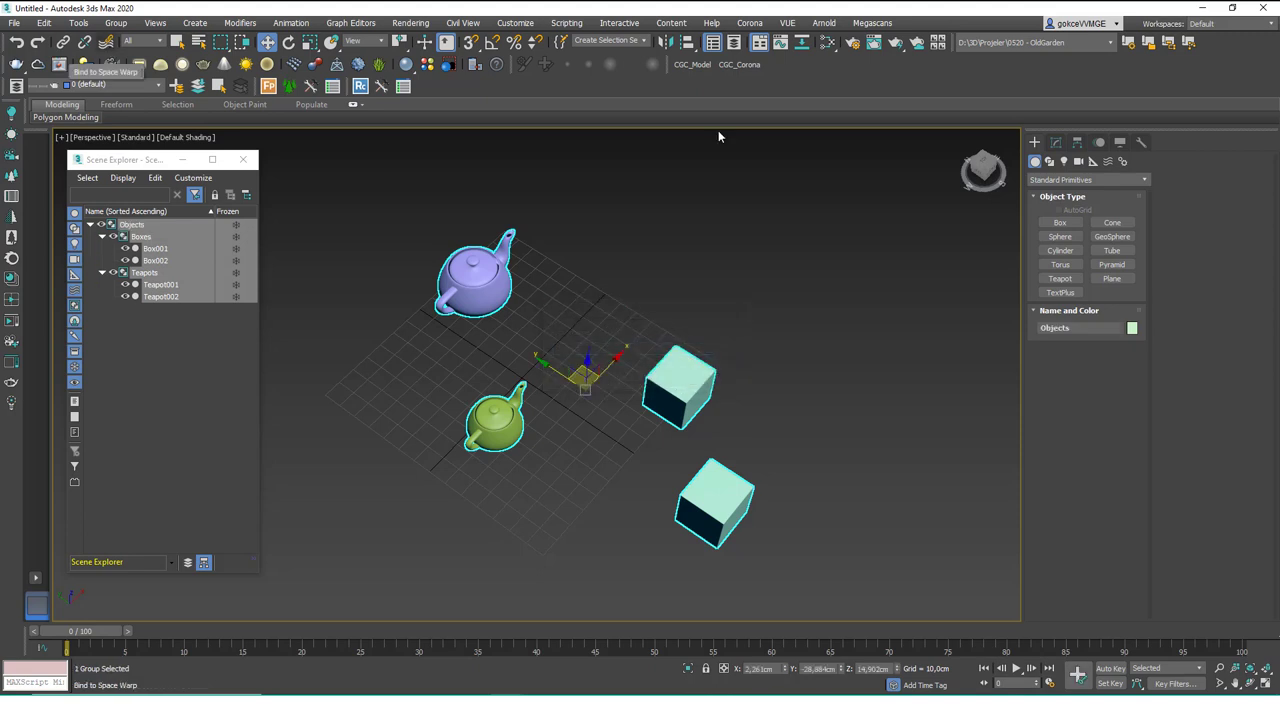
click(631, 232)
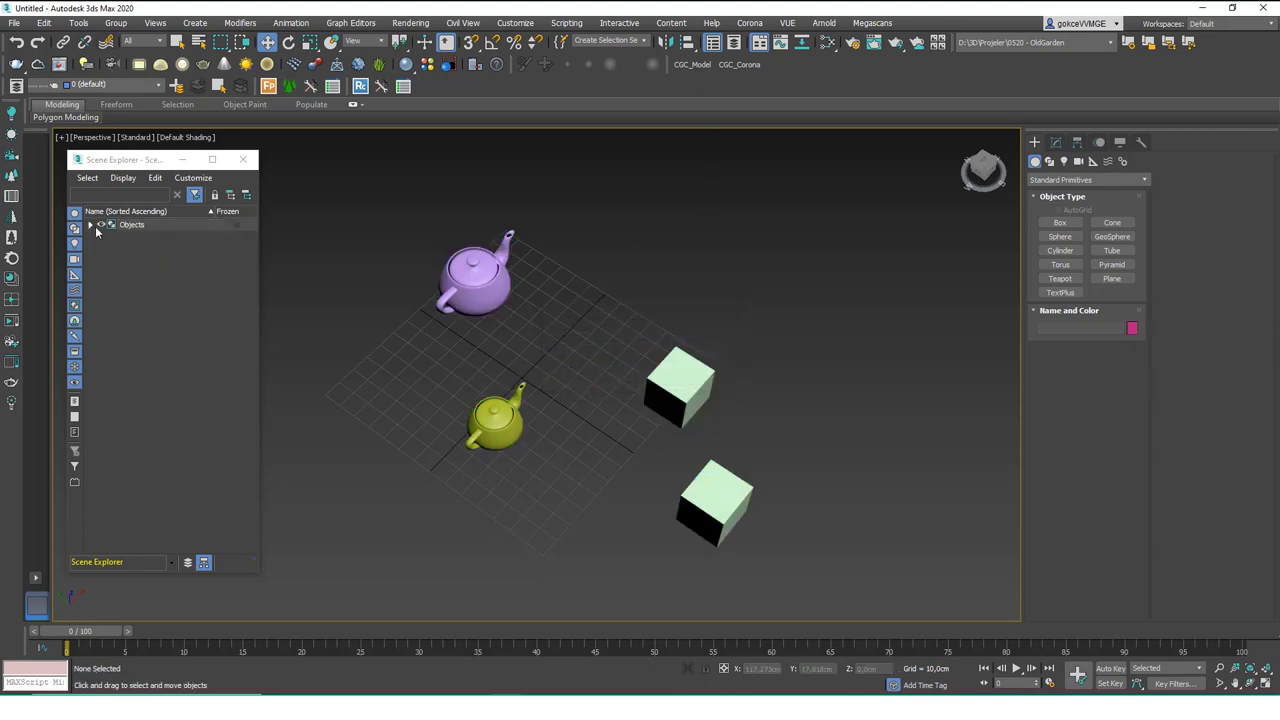
click(91, 225)
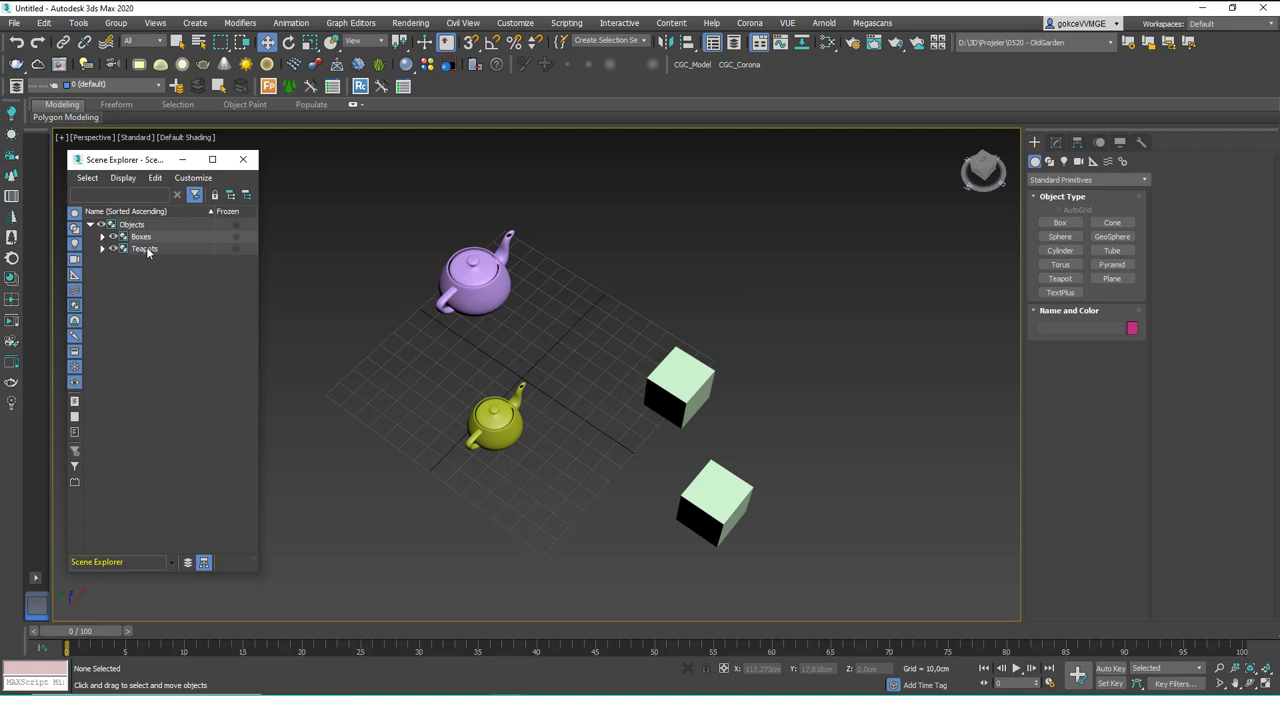
Step: Ungroup Objects and select the teapots and the boxes in turn to check the remaining groups
click(452, 262)
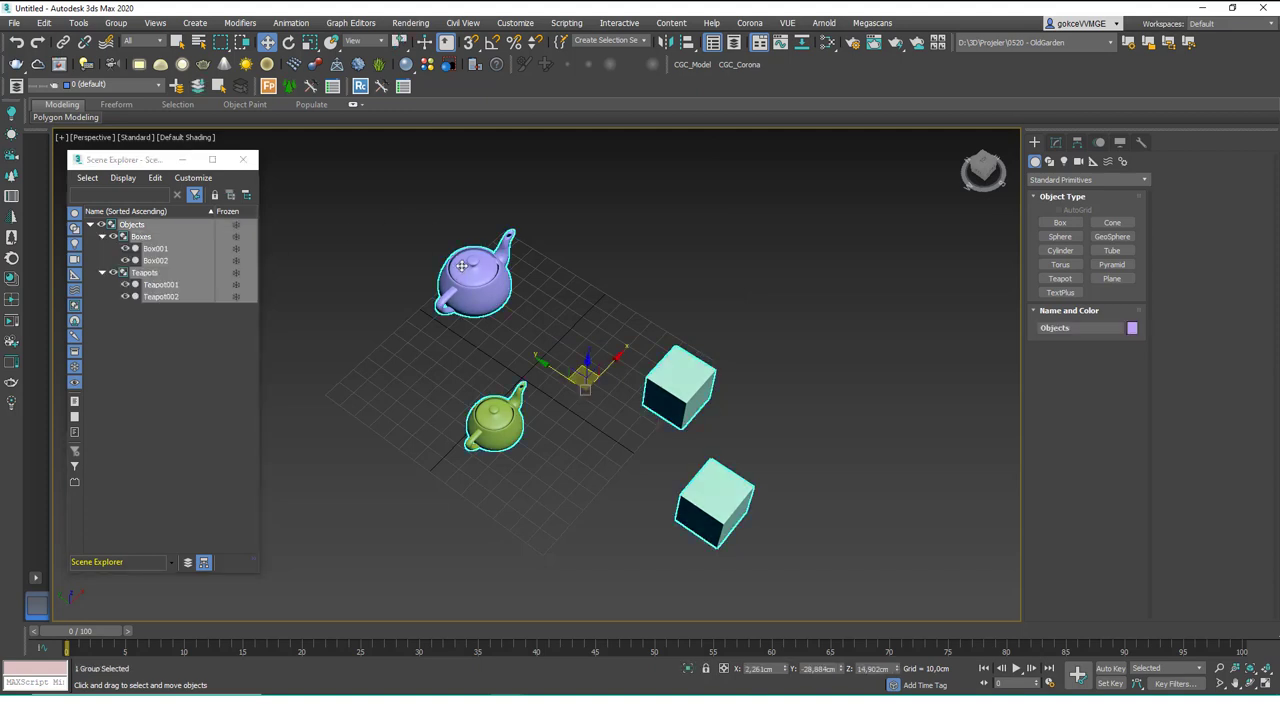
click(116, 23)
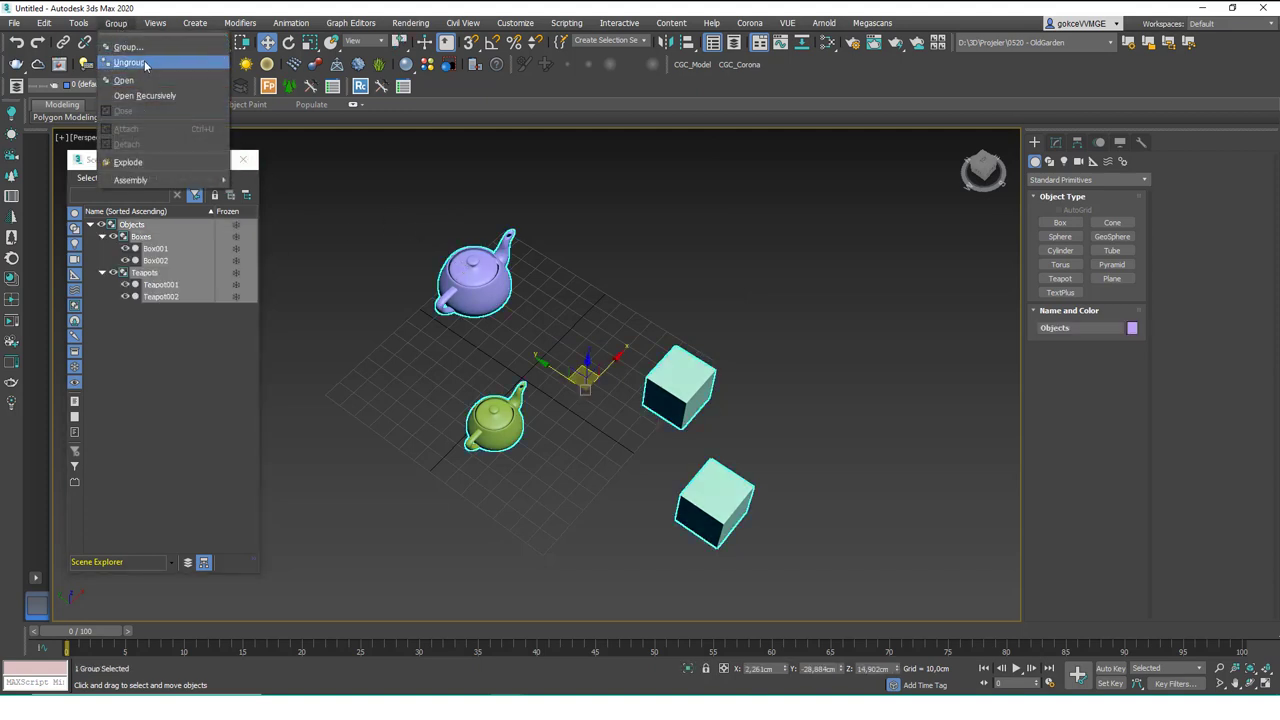
click(130, 63)
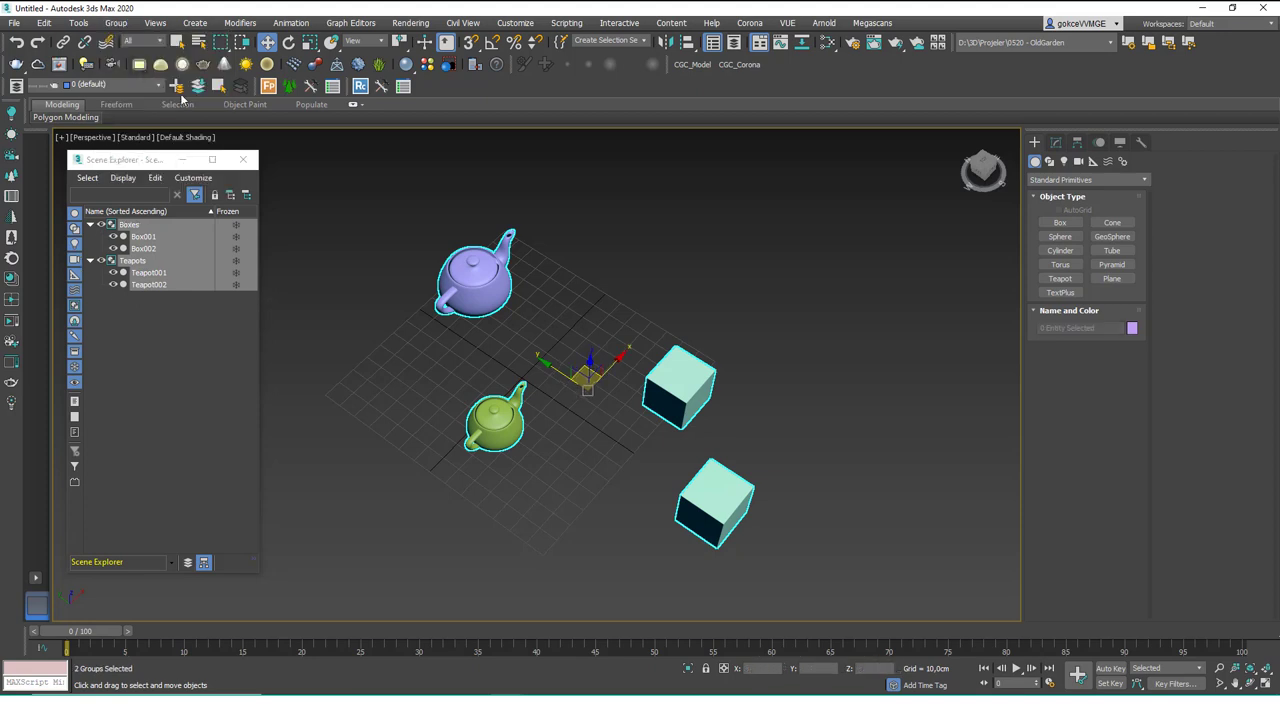
click(472, 265)
click(670, 372)
click(624, 309)
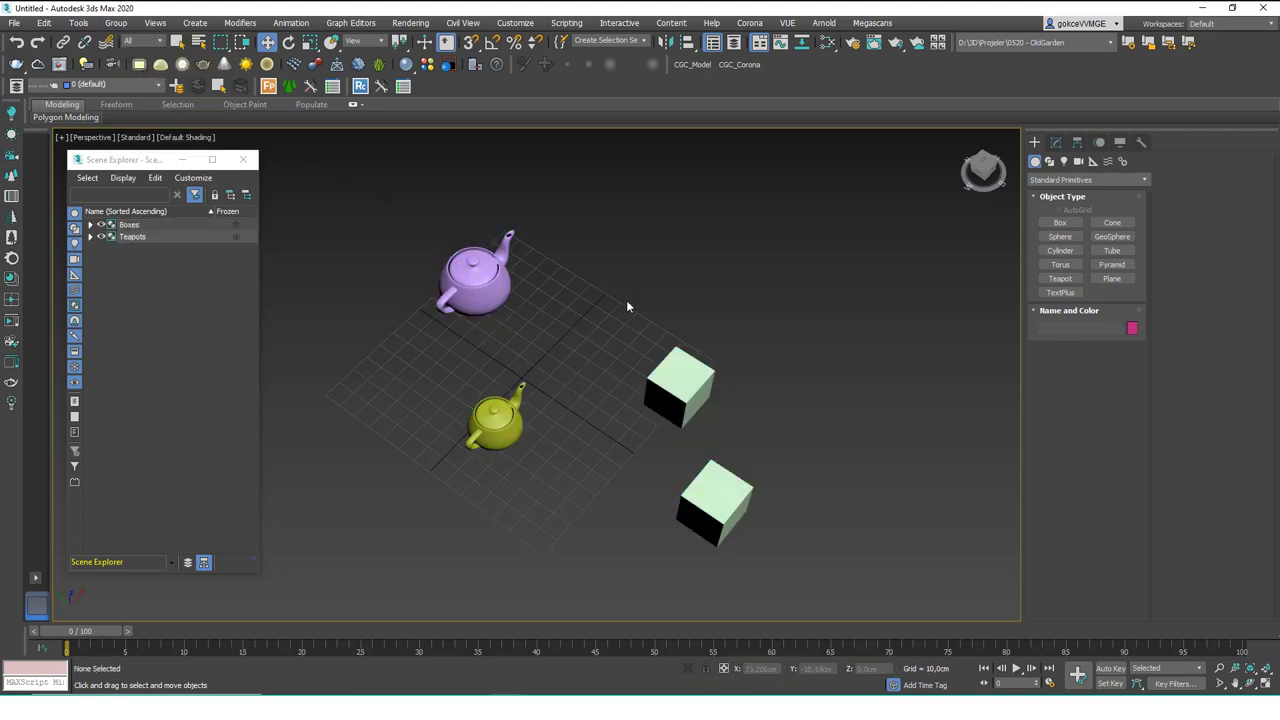
Step: Undo the ungrouping of Objects and clear the selection
key(ctrl+z)
key(ctrl+z)
click(634, 306)
key(ctrl+a)
key(ctrl+g)
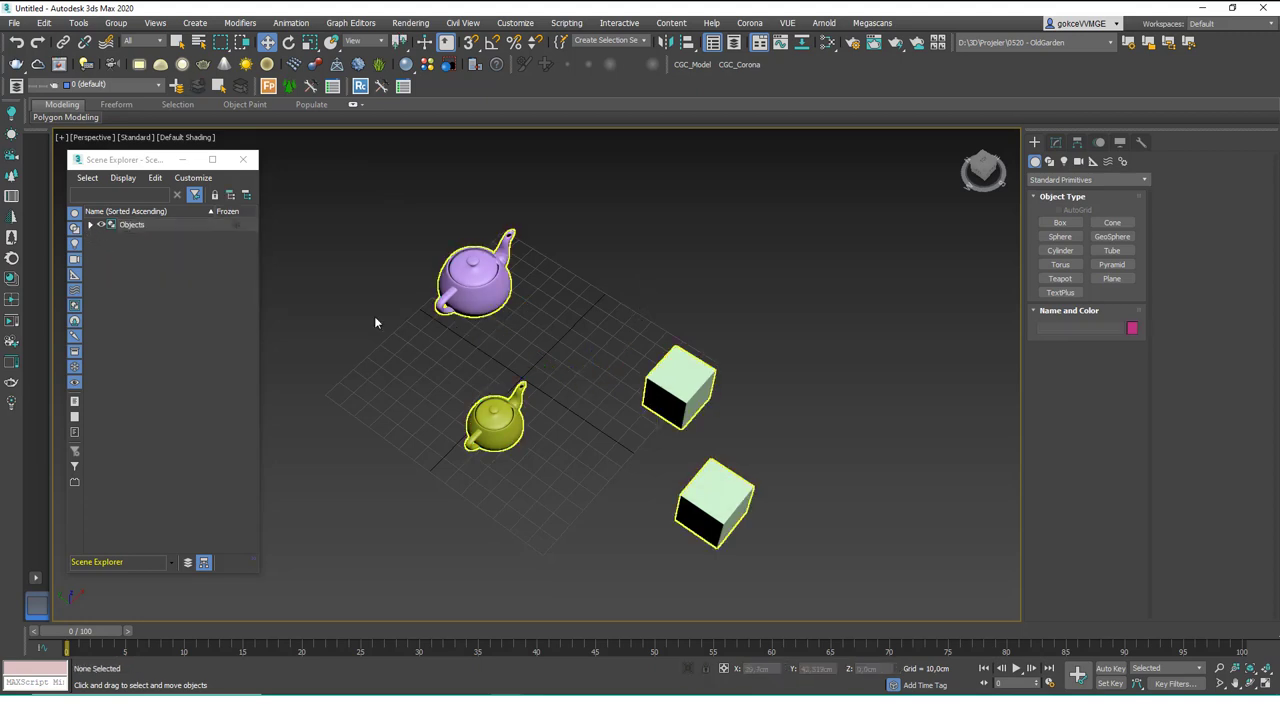
click(377, 323)
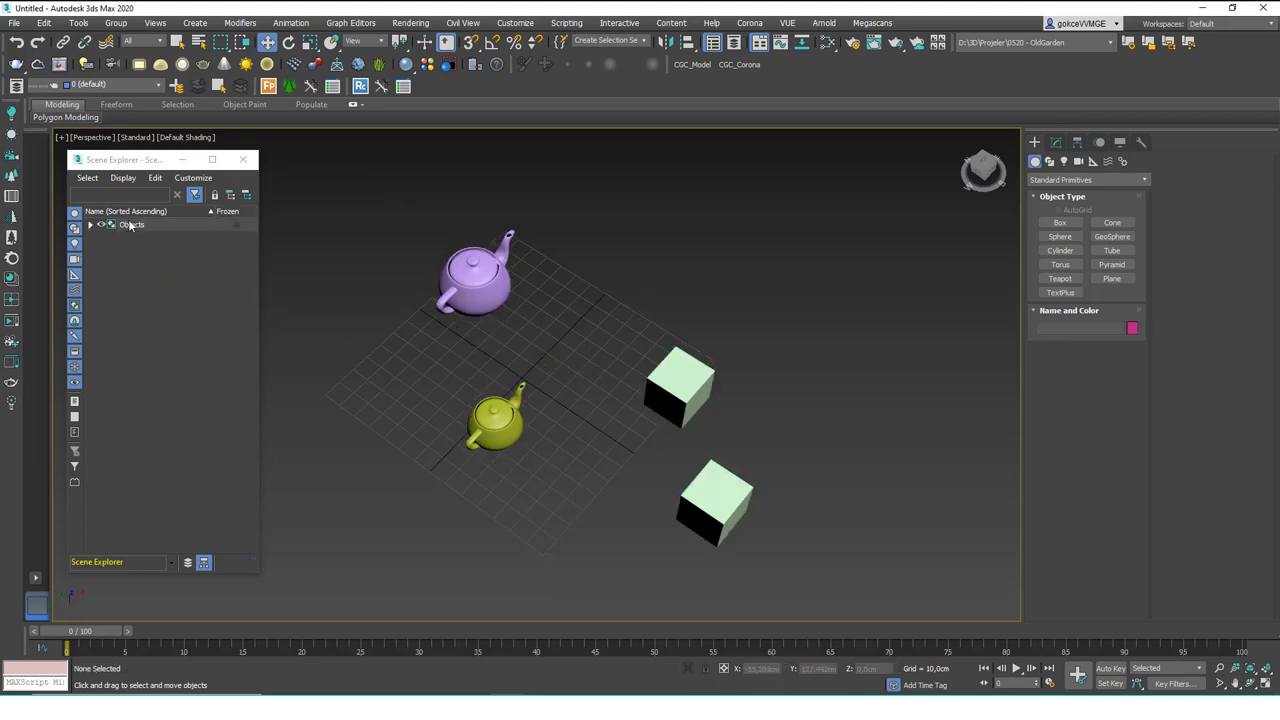
Step: Explode the Objects group to dissolve it together with its nested Boxes and Teapots groups
click(453, 265)
click(732, 259)
click(447, 268)
click(116, 22)
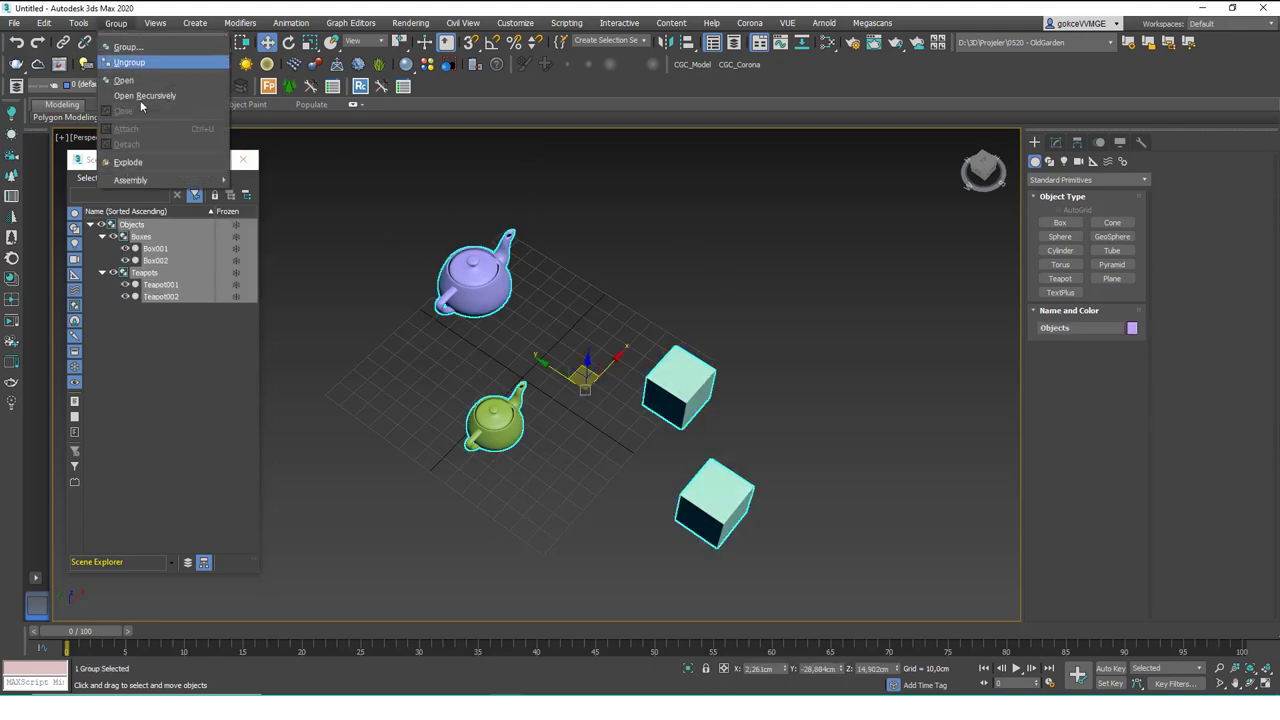
click(128, 163)
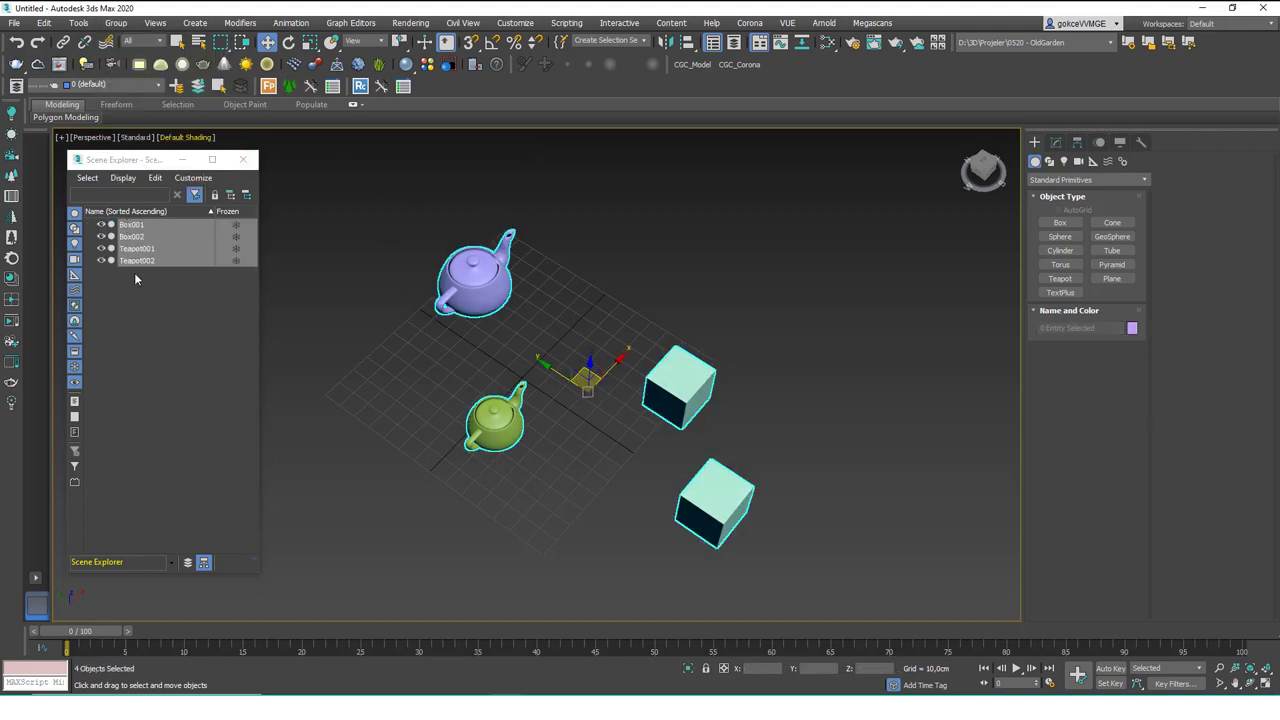
Step: Select each teapot and each box individually to check whether any grouping remains, then clear the selection
click(162, 301)
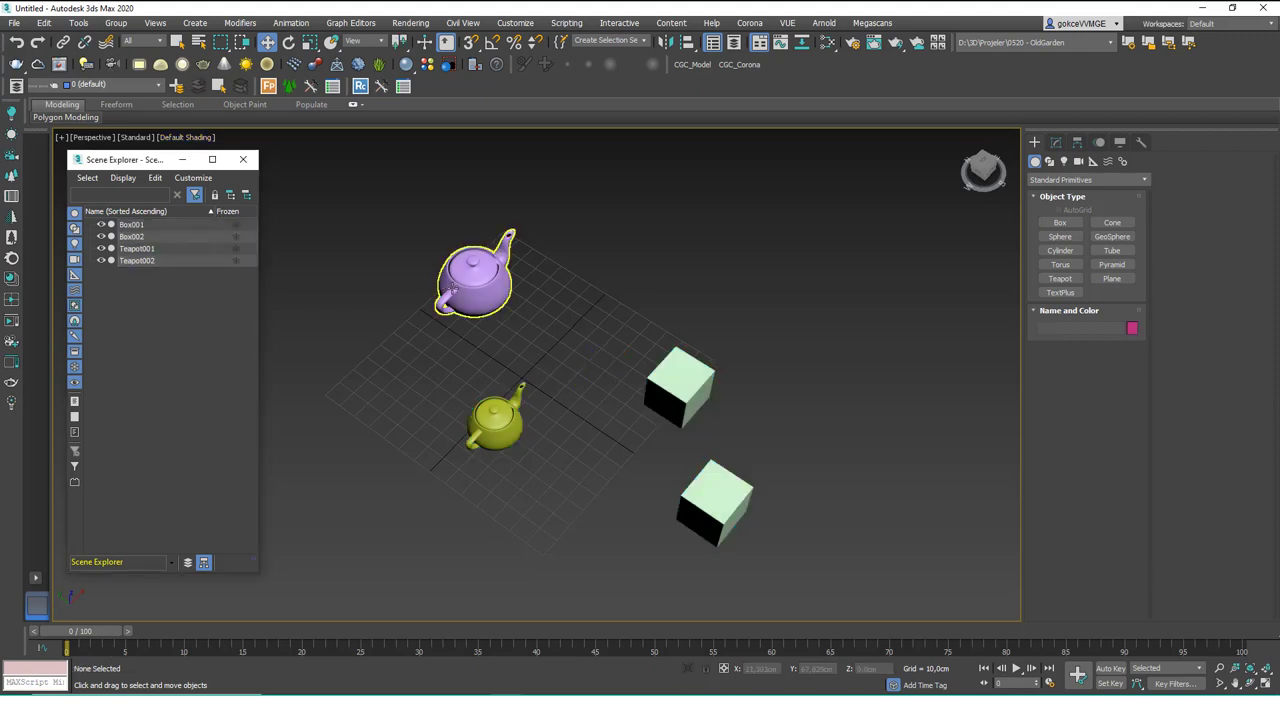
click(468, 278)
click(500, 400)
click(680, 385)
click(712, 500)
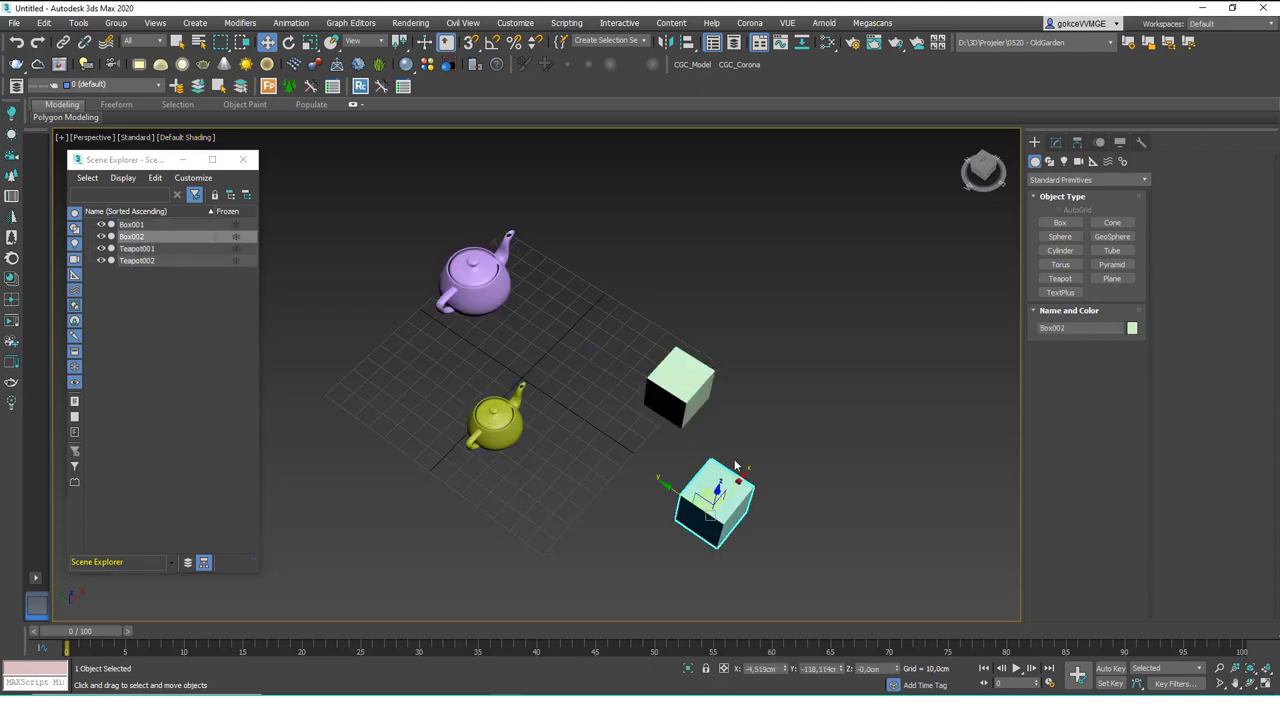
click(762, 425)
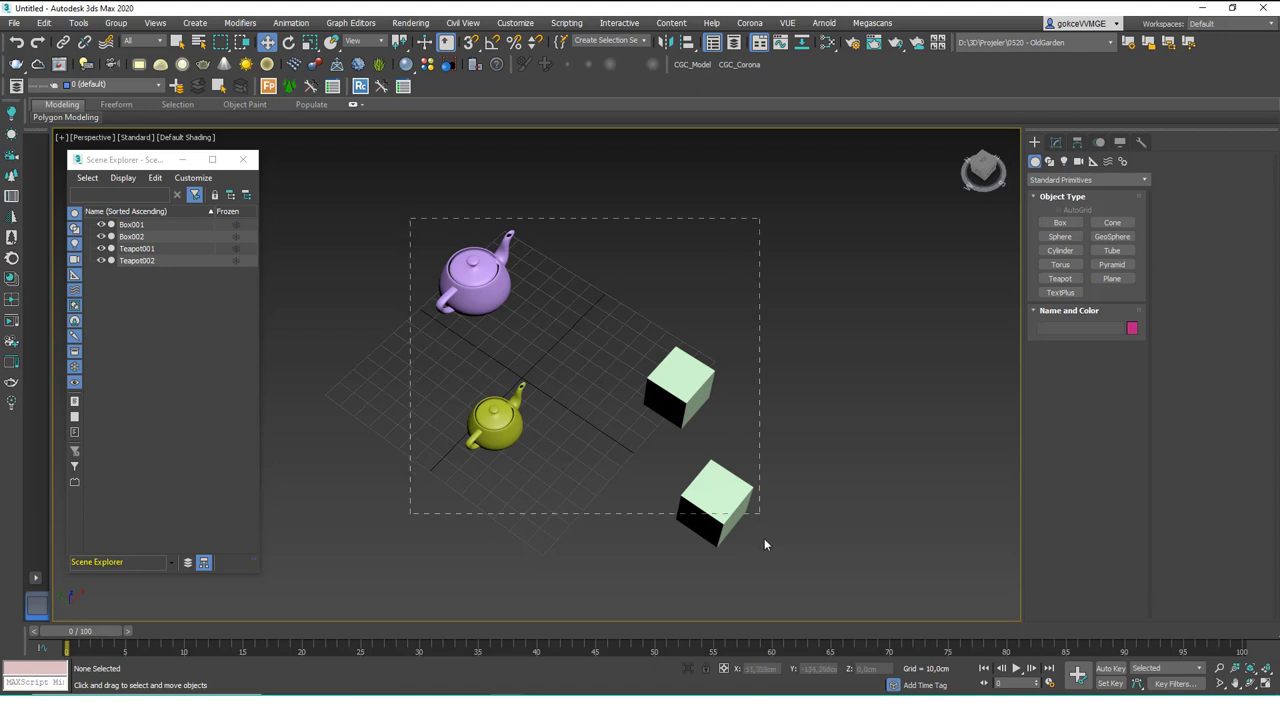
Step: Select both teapots and group them under the name teapots
drag(745, 438, 700, 283)
click(686, 290)
drag(544, 488, 546, 485)
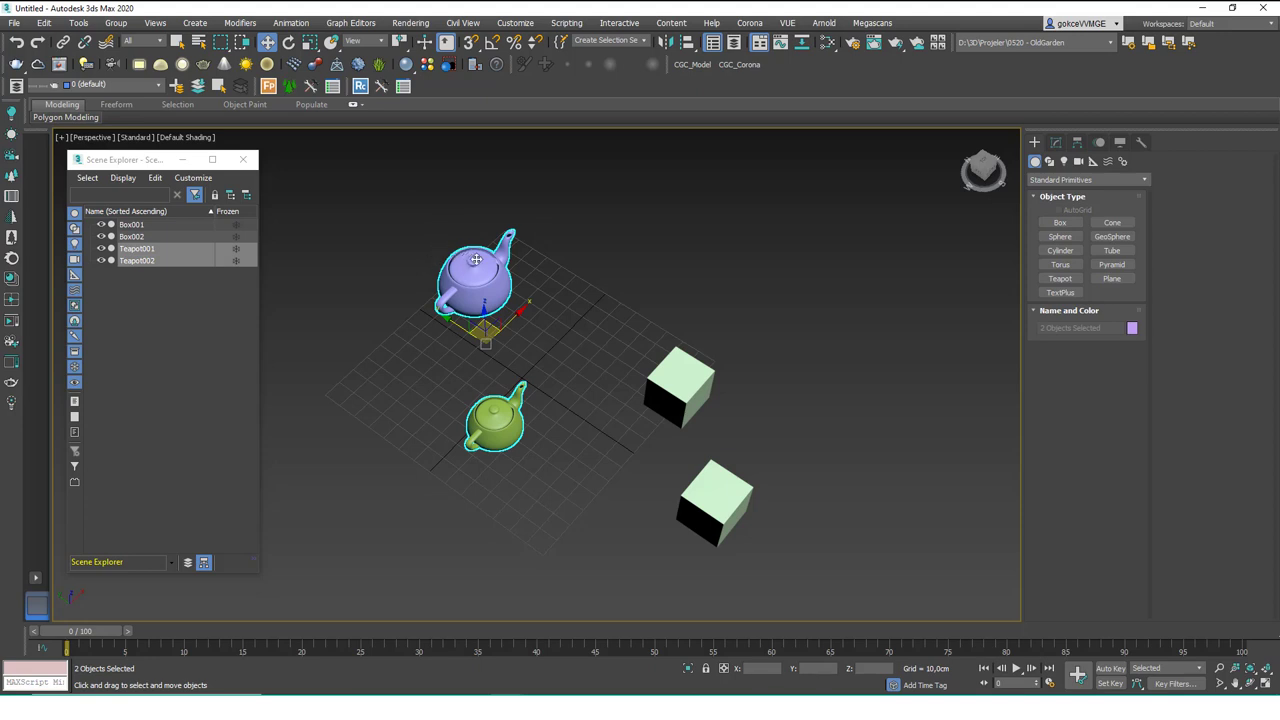
right_click(429, 216)
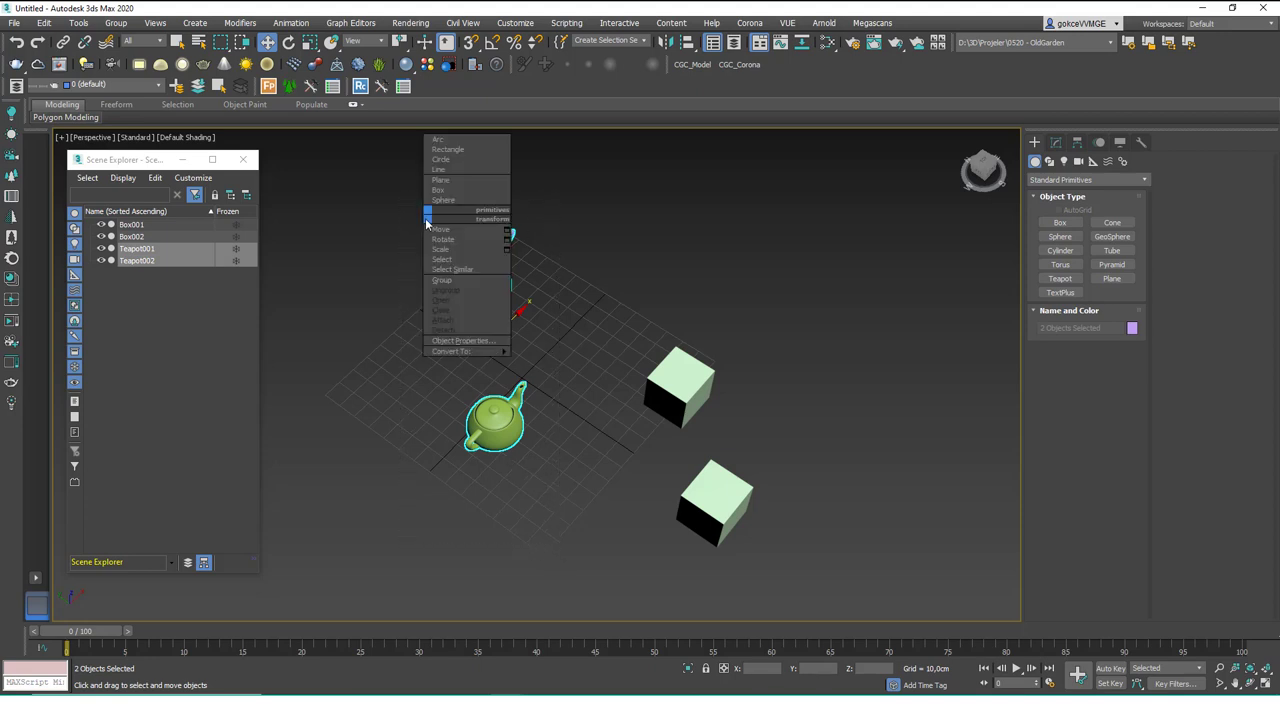
click(449, 282)
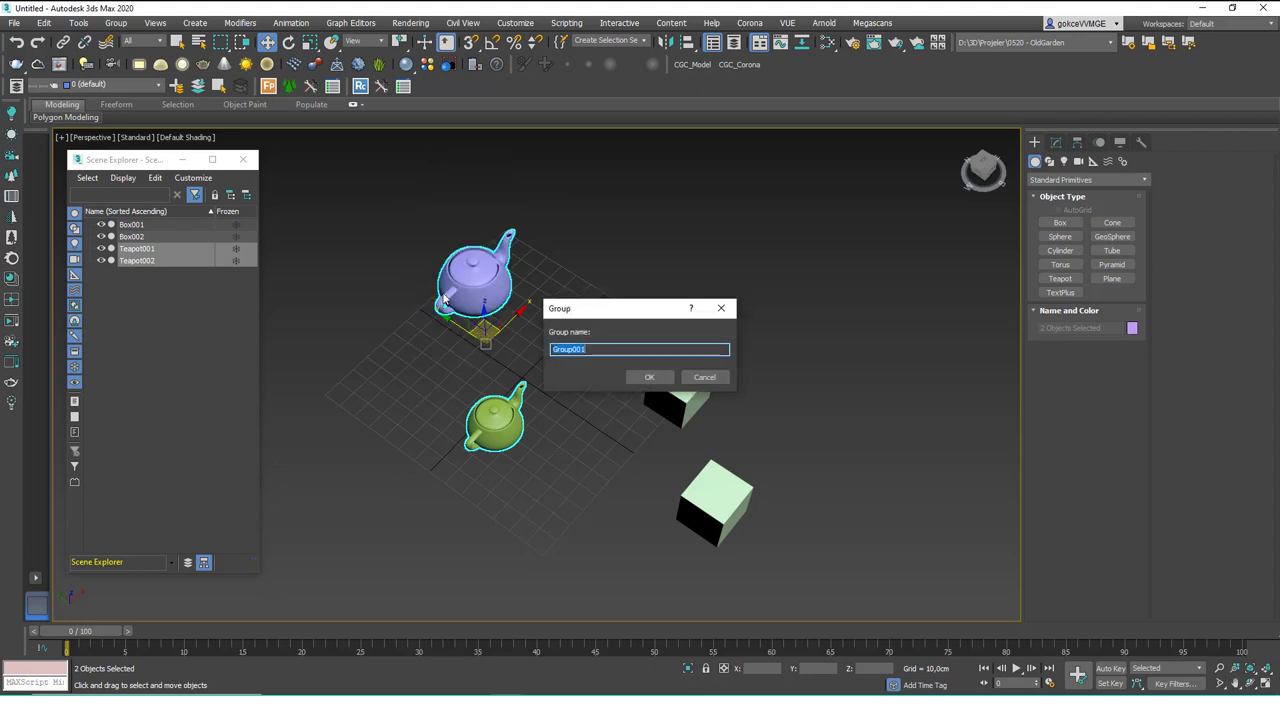
text(teapots)
key(Return)
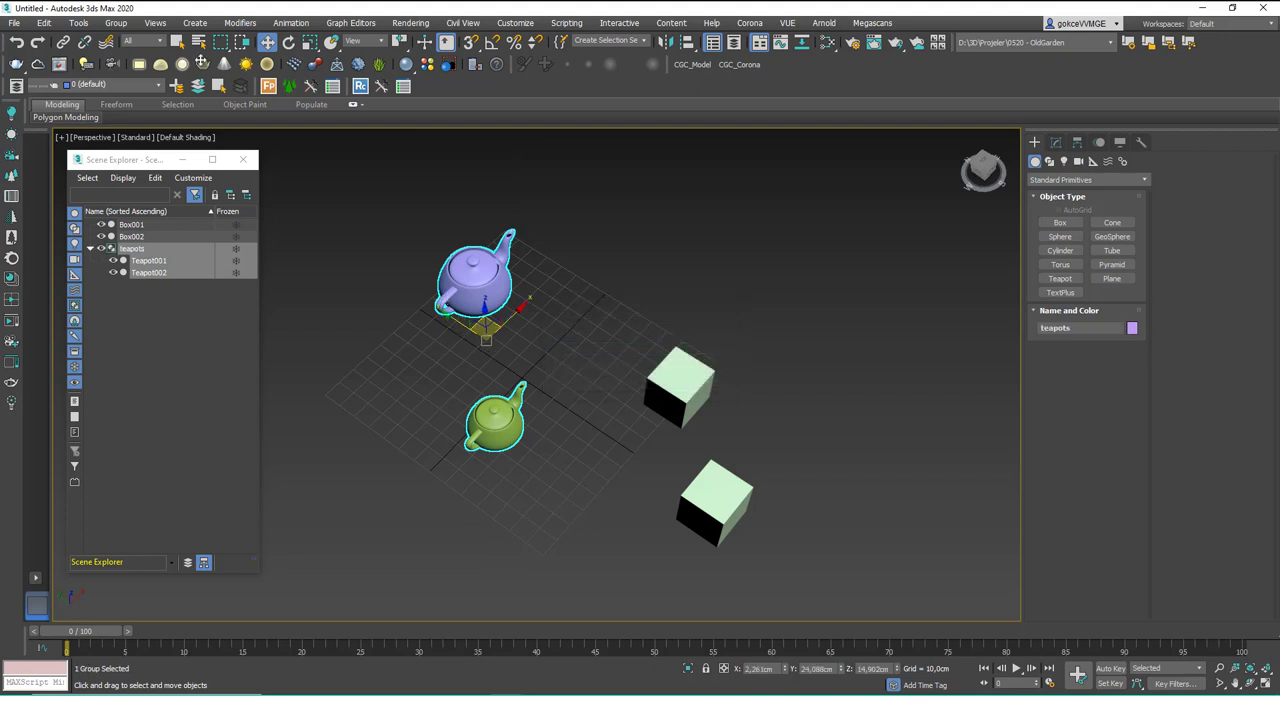
click(116, 23)
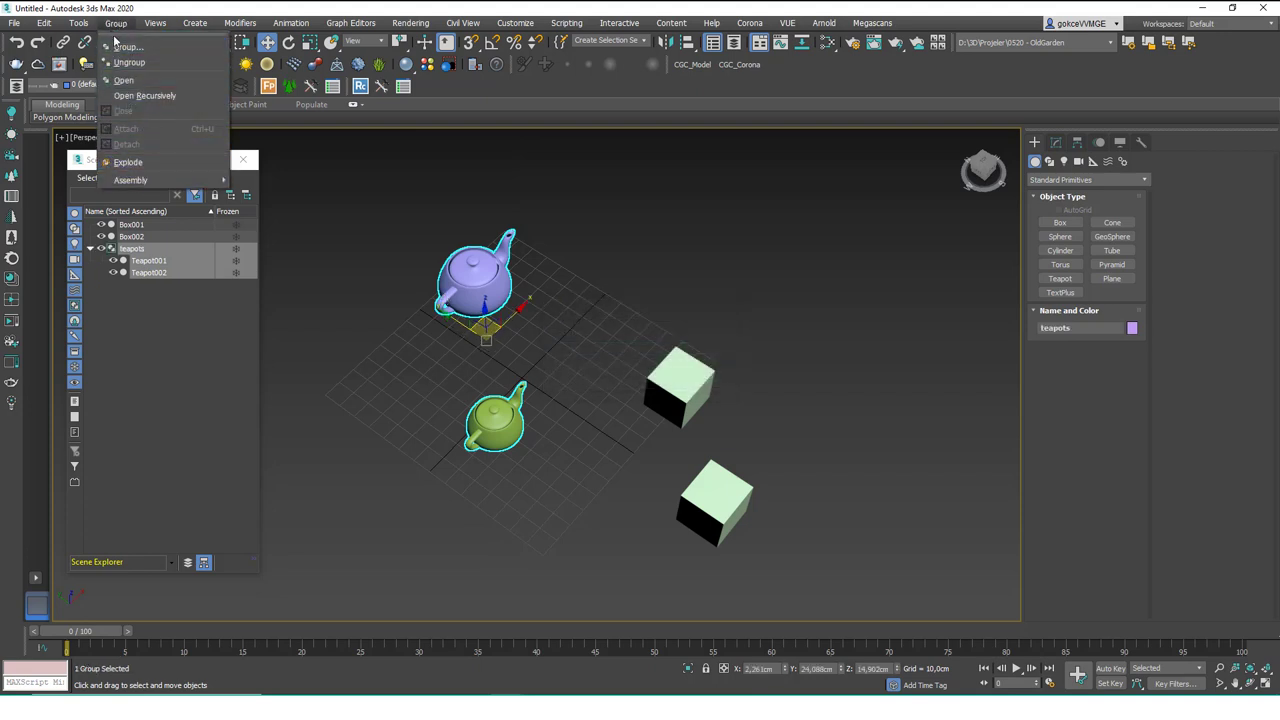
Step: Select both boxes and group them under the name Boxes
click(444, 256)
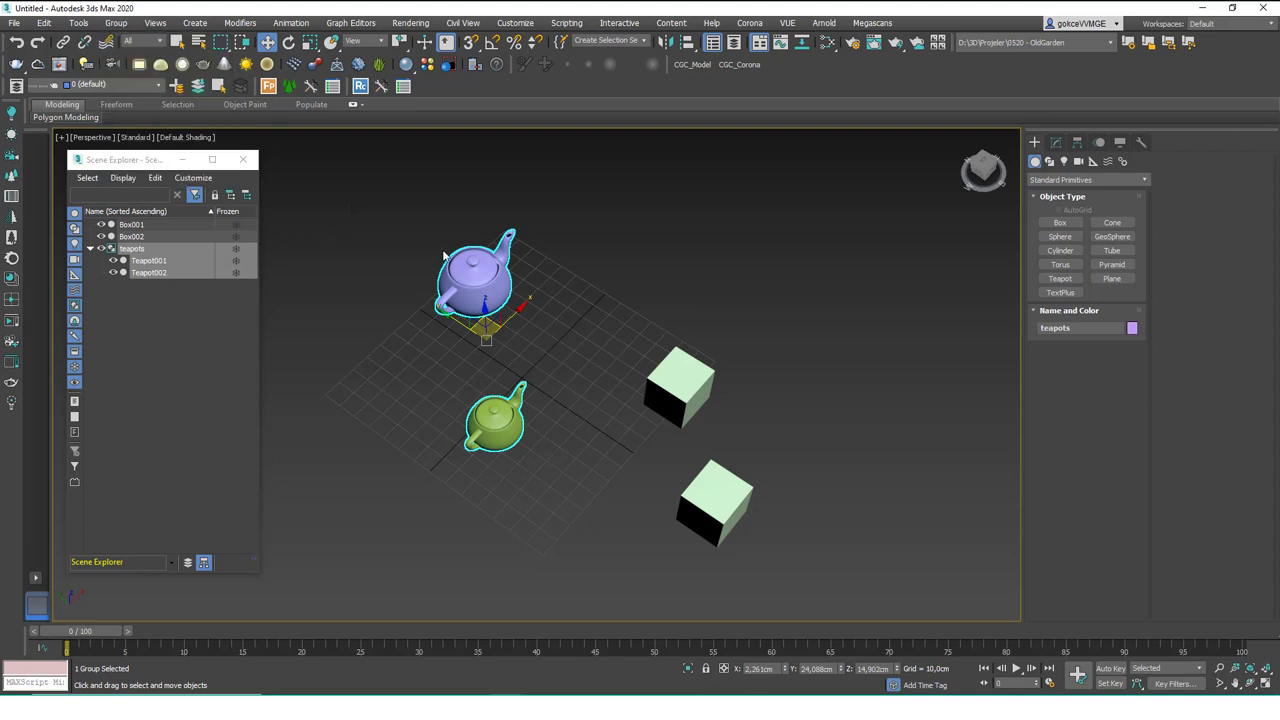
drag(701, 425, 705, 478)
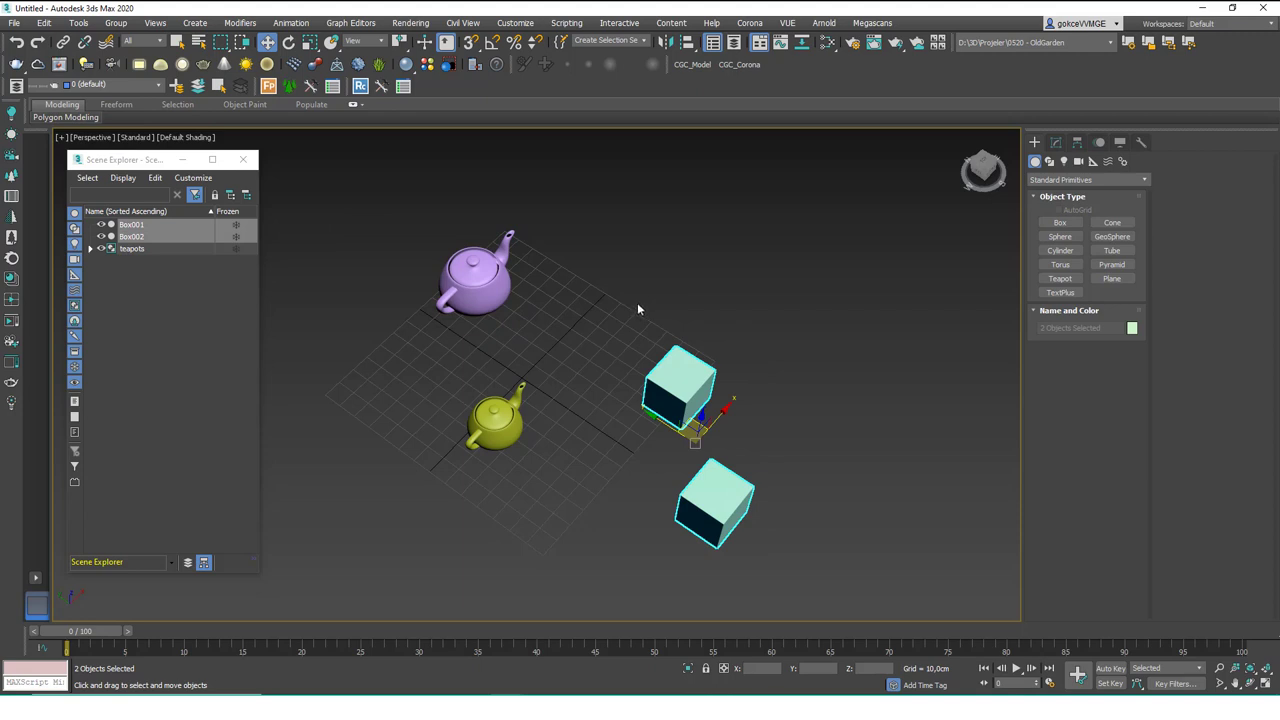
right_click(637, 303)
click(686, 366)
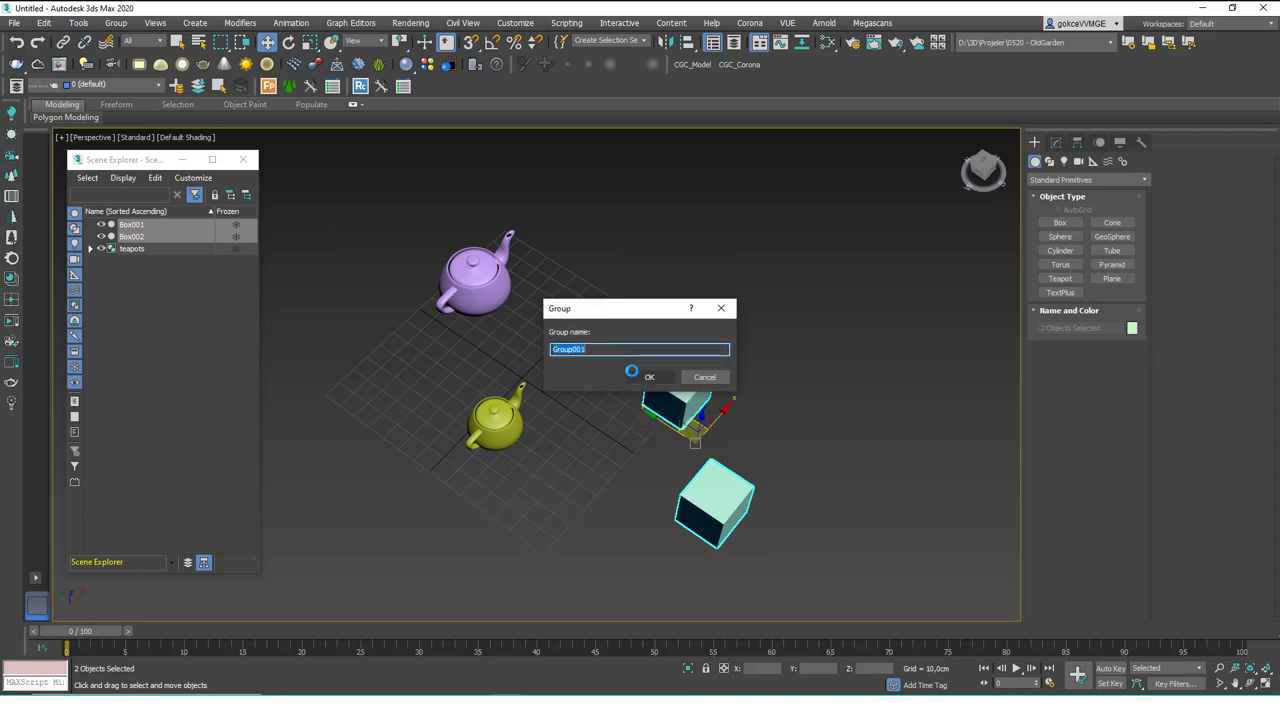
text(Boxes)
click(640, 376)
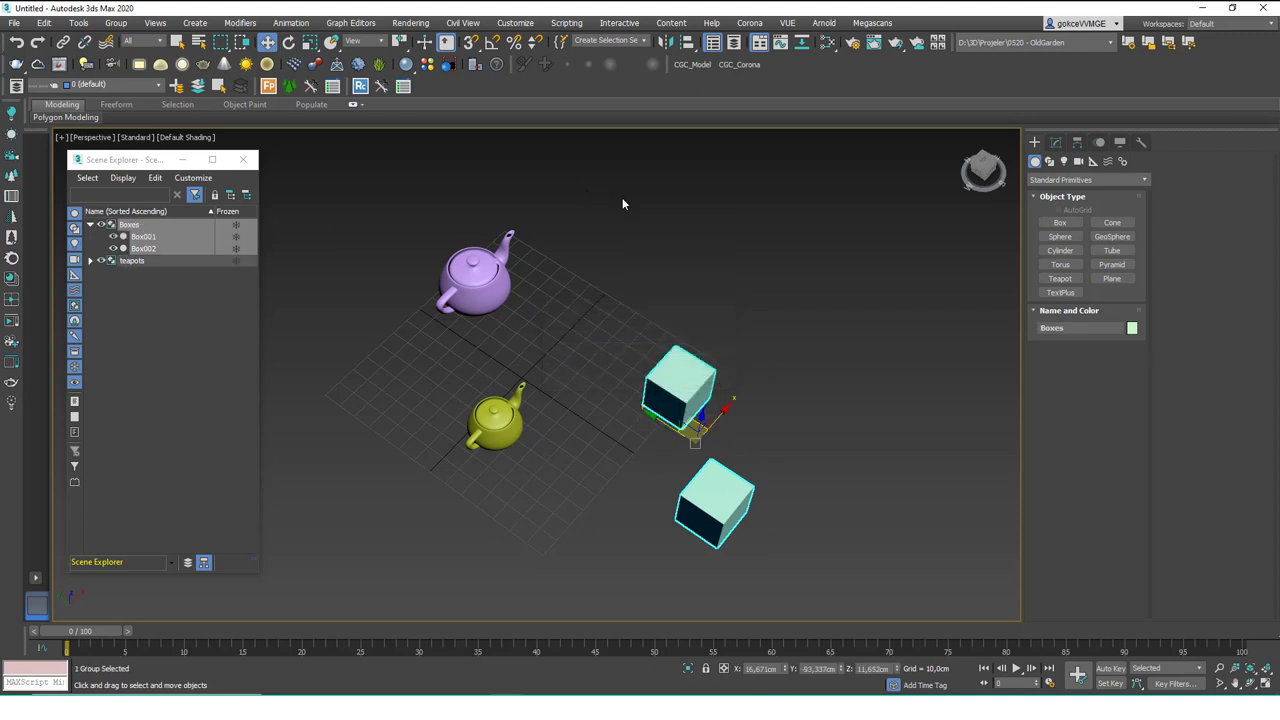
Step: Open the Boxes group, select the upper box inside it and close the group again
right_click(620, 257)
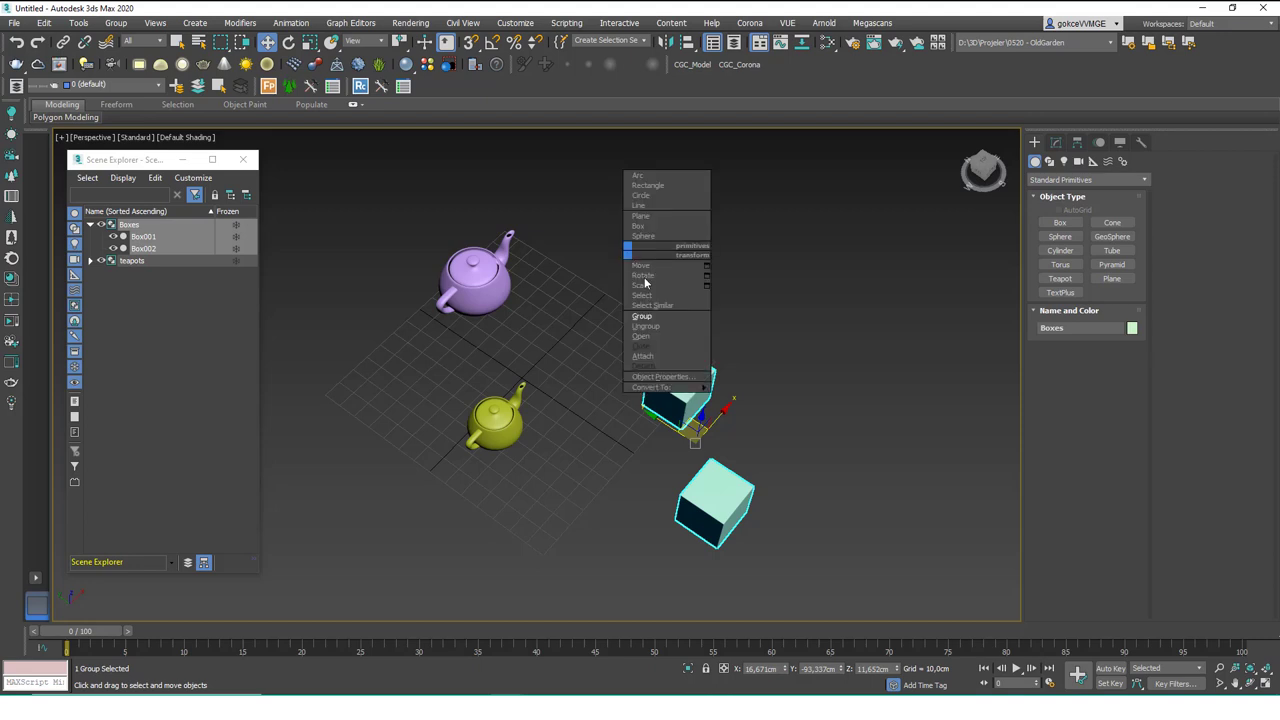
click(663, 336)
click(682, 381)
right_click(682, 381)
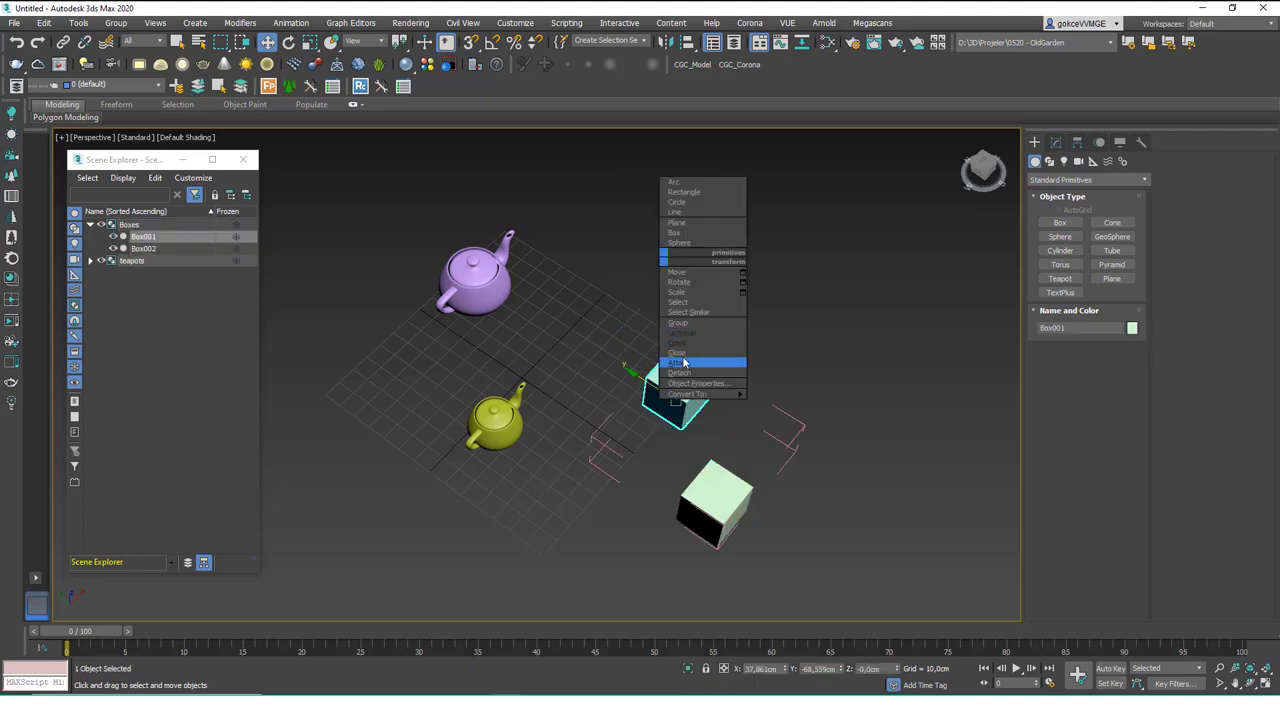
click(686, 364)
Step: Create a third box beside the Boxes group with a base about 10 cm long and 25 cm wide
click(1060, 222)
drag(796, 324, 832, 362)
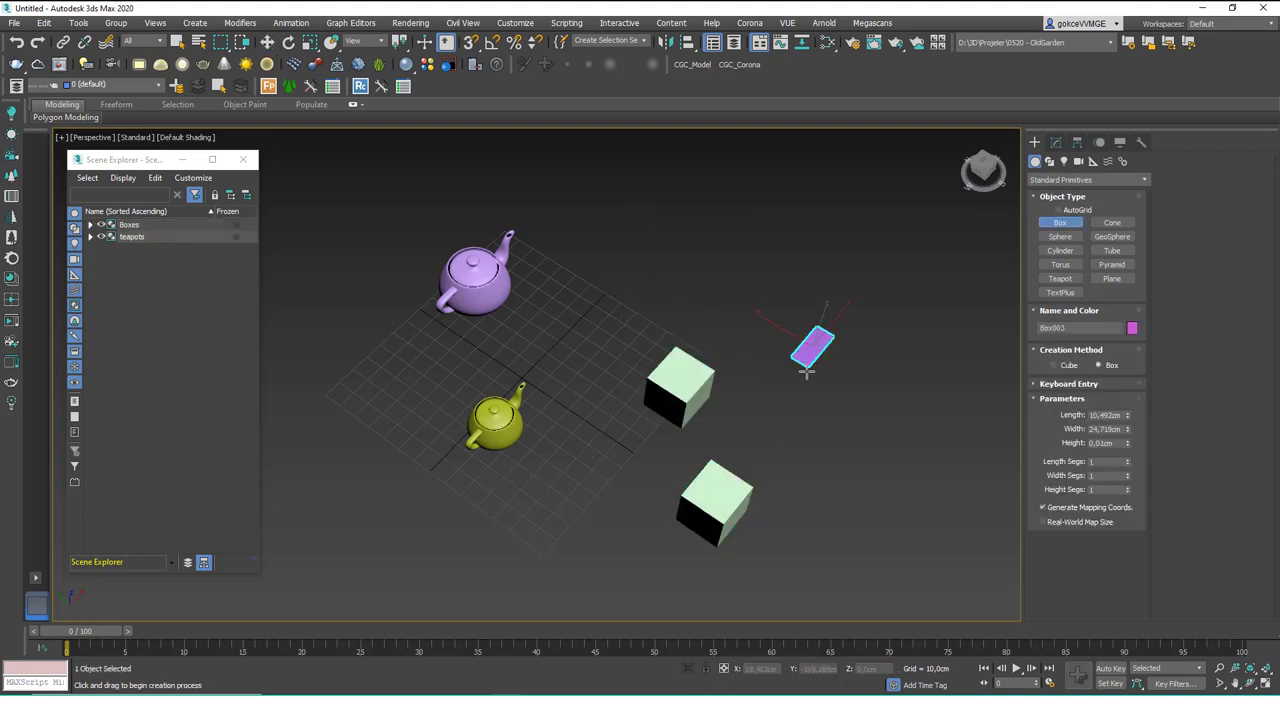
click(794, 314)
right_click(775, 316)
Step: Attach the new purple box to the Boxes group
right_click(775, 316)
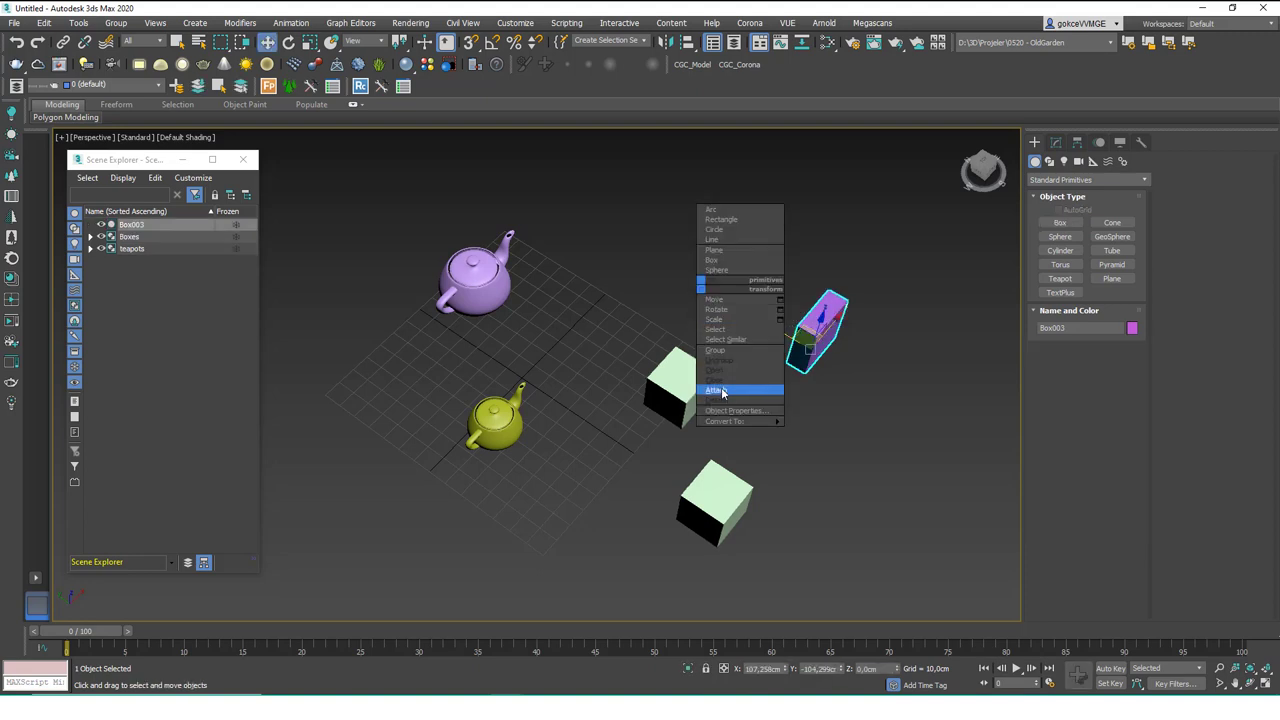
click(721, 390)
click(750, 530)
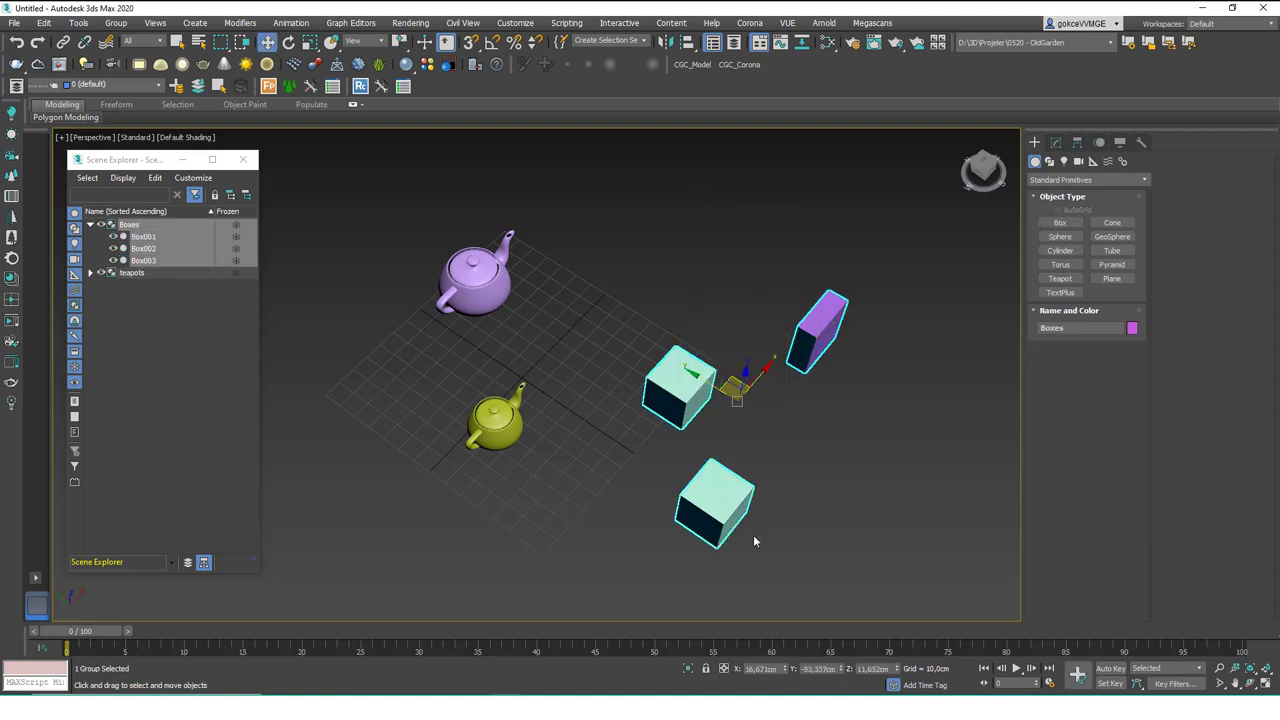
Step: Reselect the Boxes group through its purple box and review the grouping commands offered in the Modeling quad
click(702, 308)
click(812, 340)
right_click(637, 254)
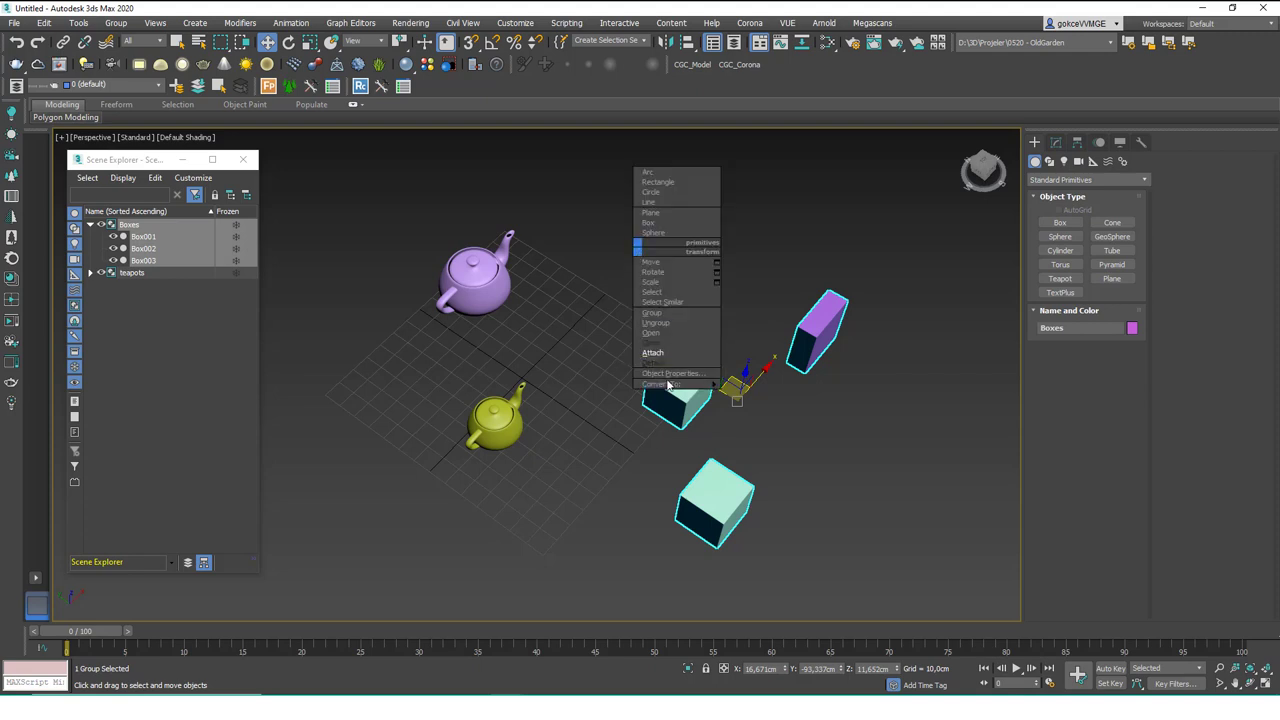
click(682, 259)
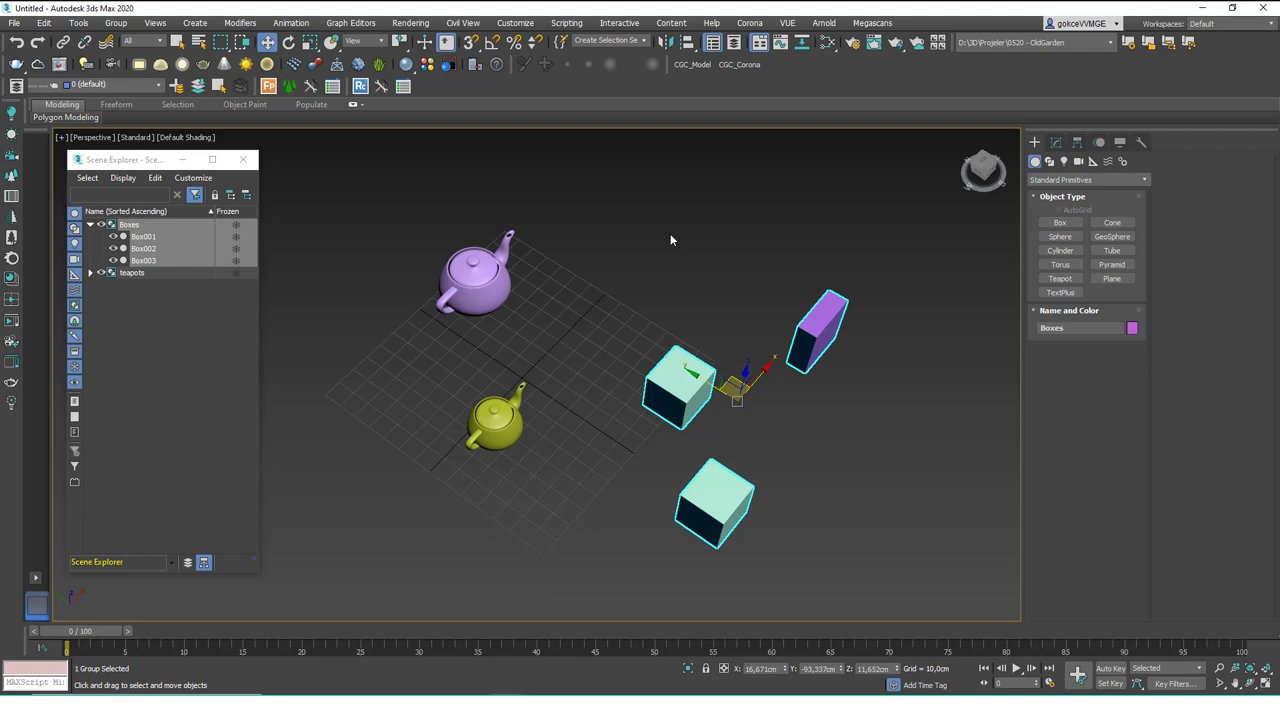
Step: Open the user interface customization for quads, choose the Modeling quad and go through its grouping entries
click(518, 25)
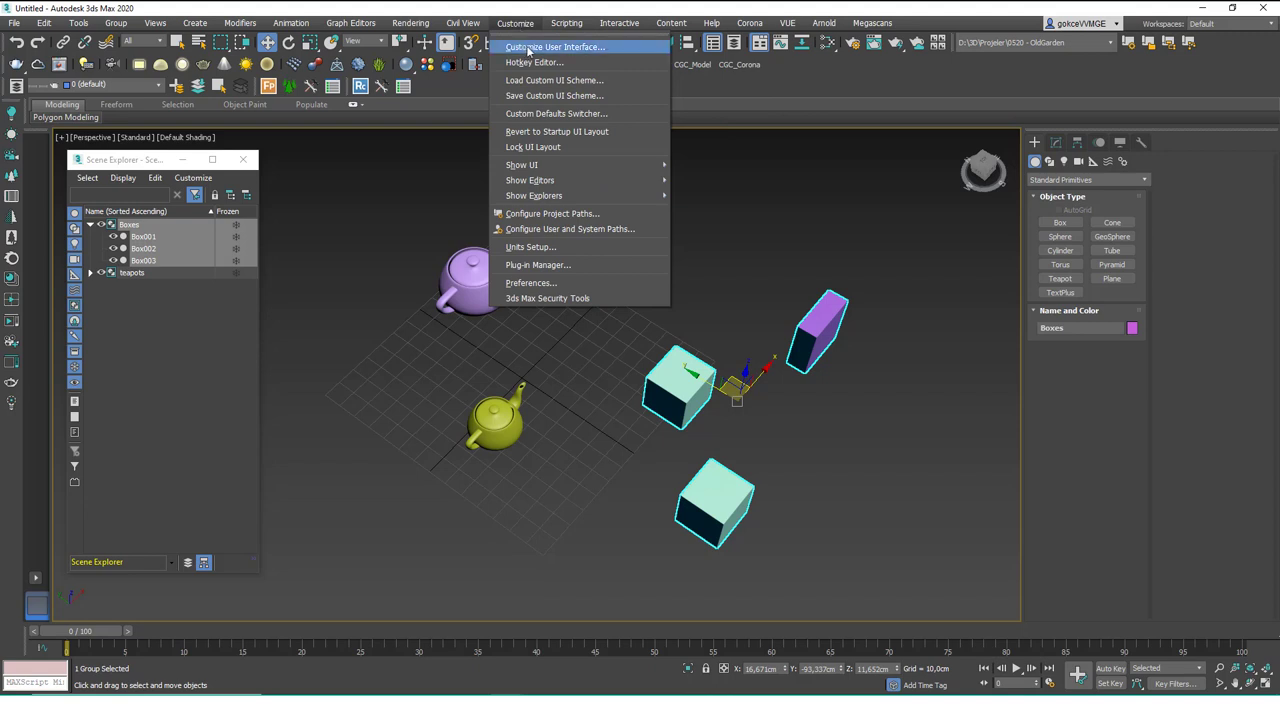
click(582, 48)
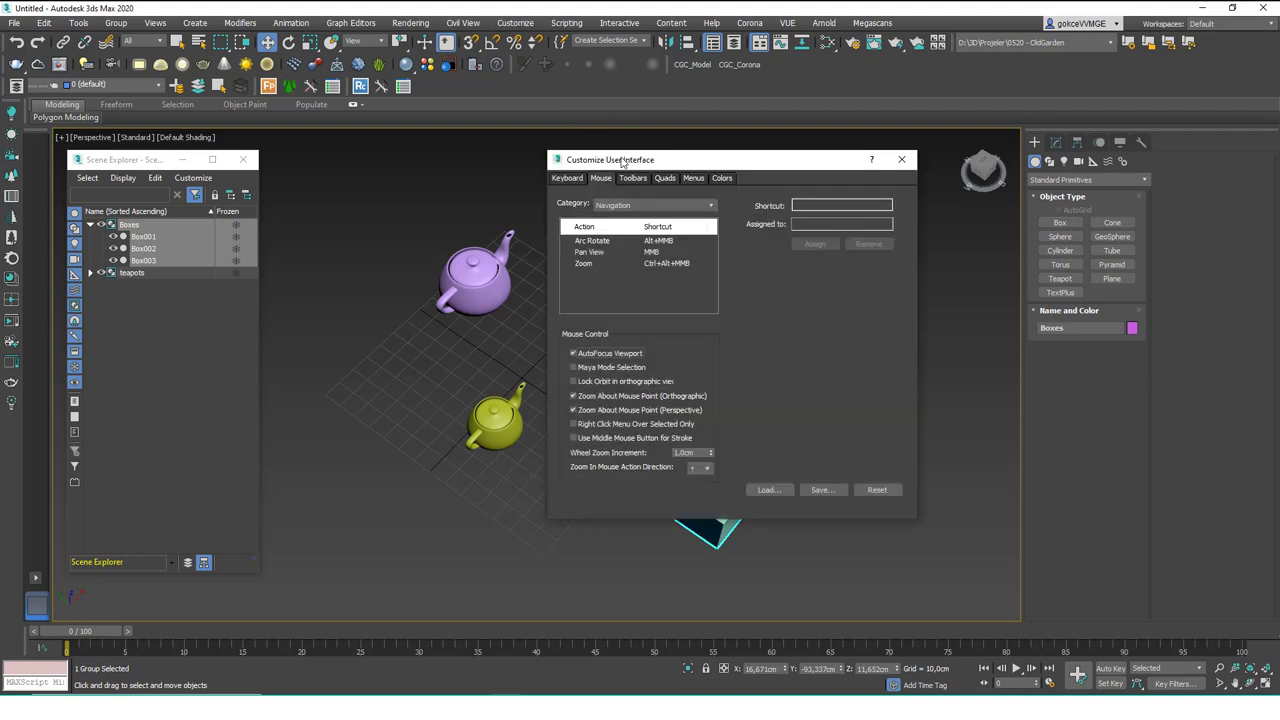
drag(617, 158, 597, 102)
click(646, 121)
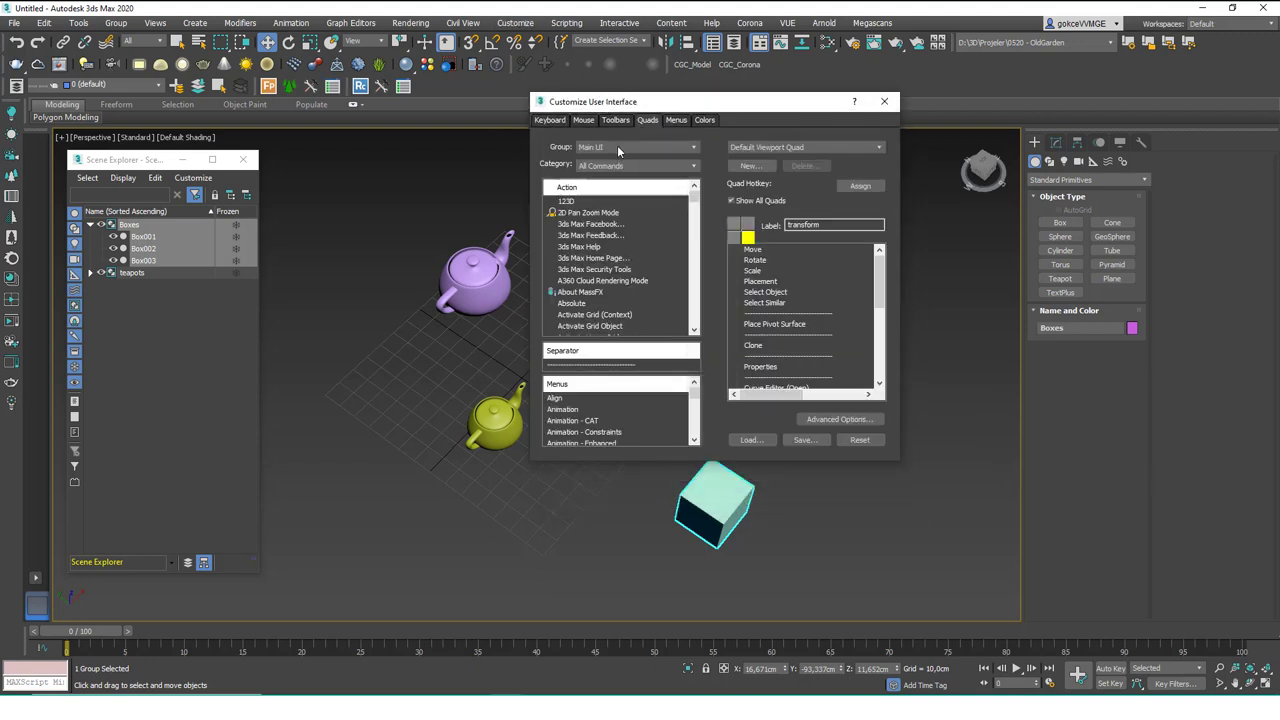
click(814, 148)
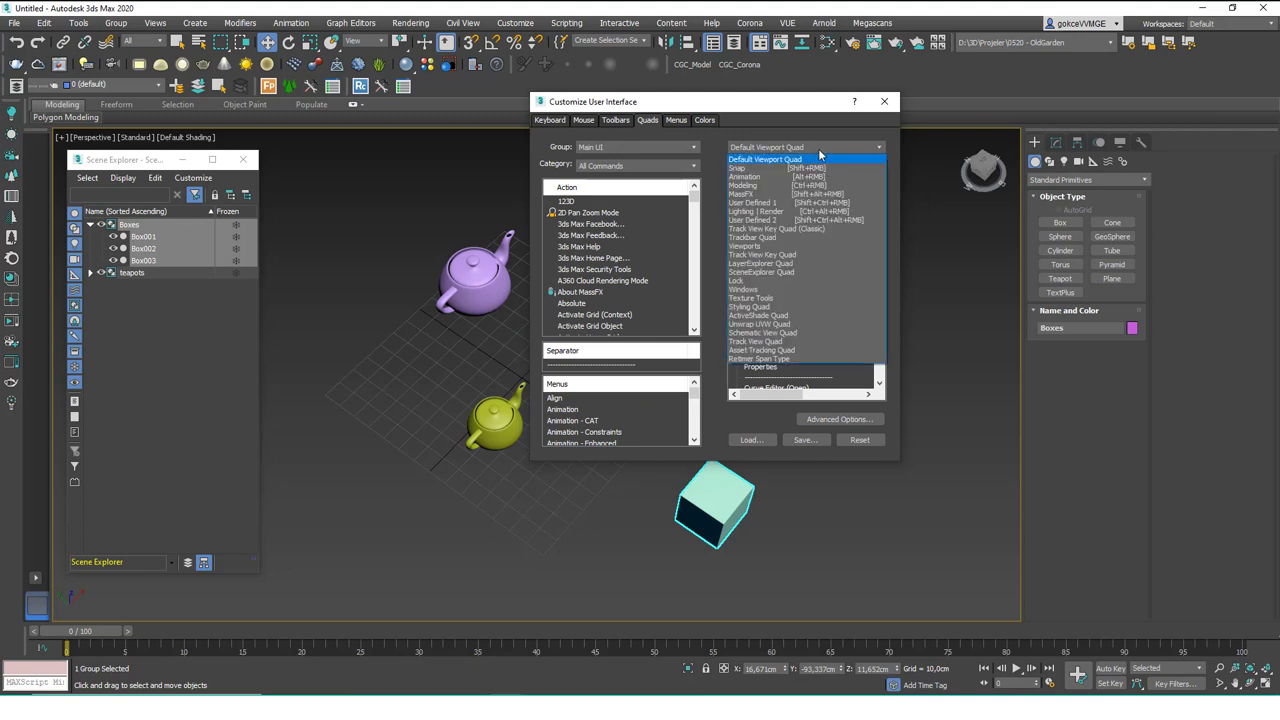
click(760, 187)
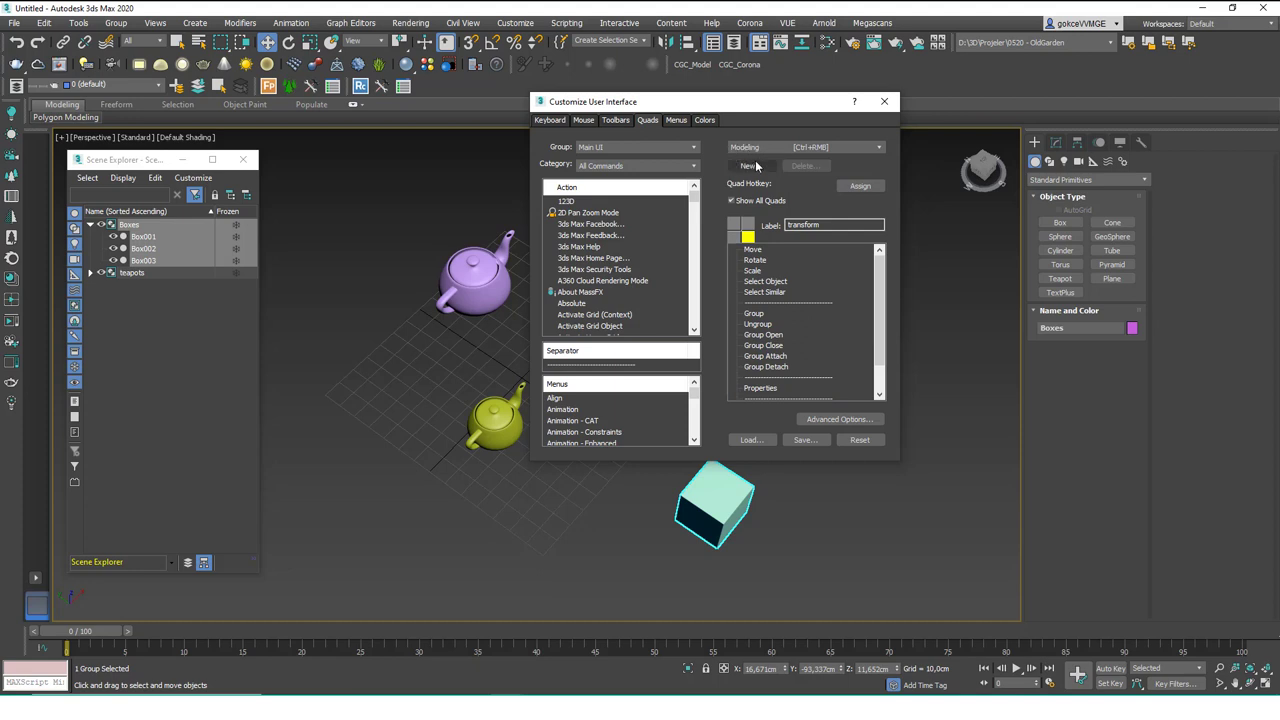
mouse_move(881, 295)
mouse_down()
mouse_move(882, 325)
mouse_move(876, 275)
mouse_up()
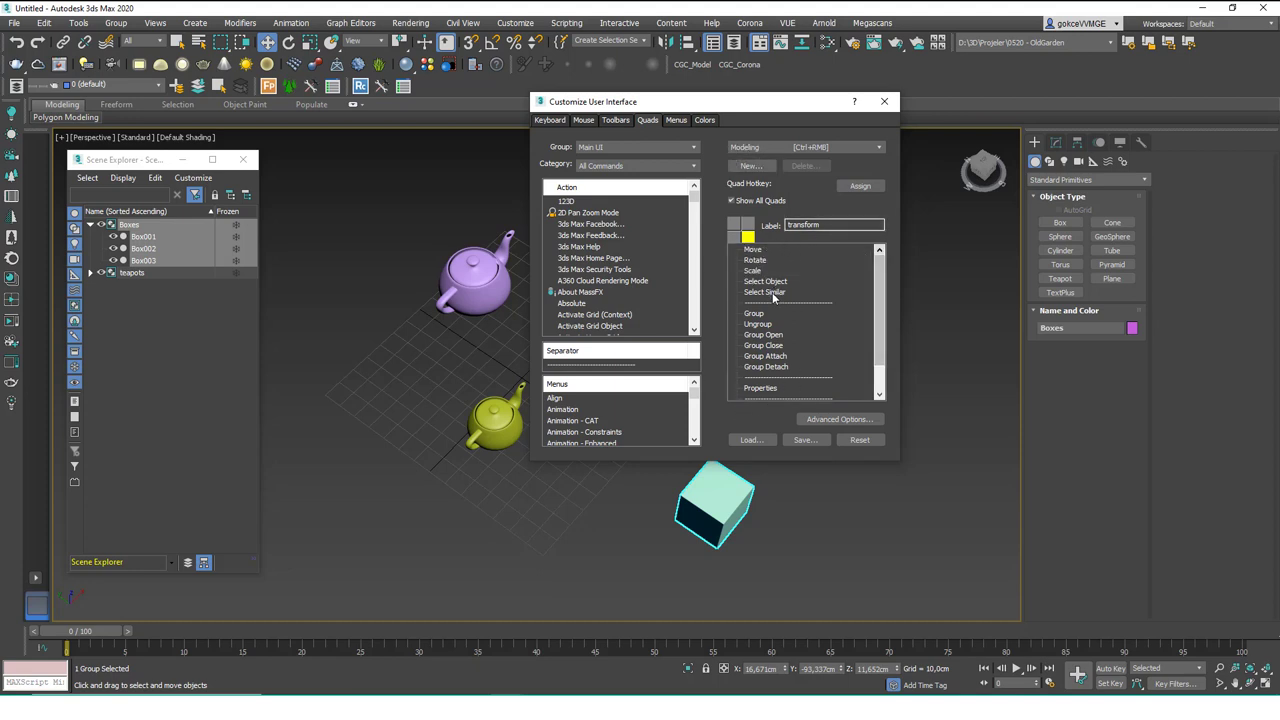
click(764, 324)
click(766, 335)
click(766, 366)
Step: Find the Group action, add it to the Modeling quad and delete the duplicate Group entry
click(617, 248)
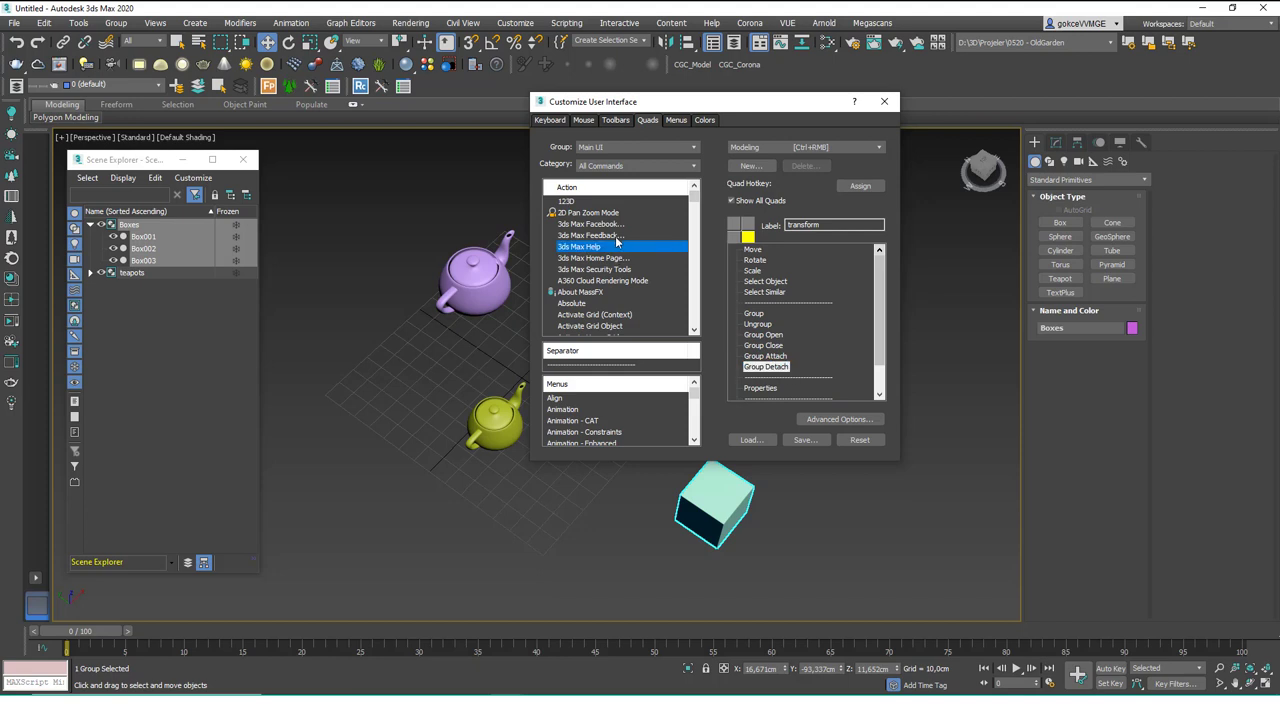
text(group)
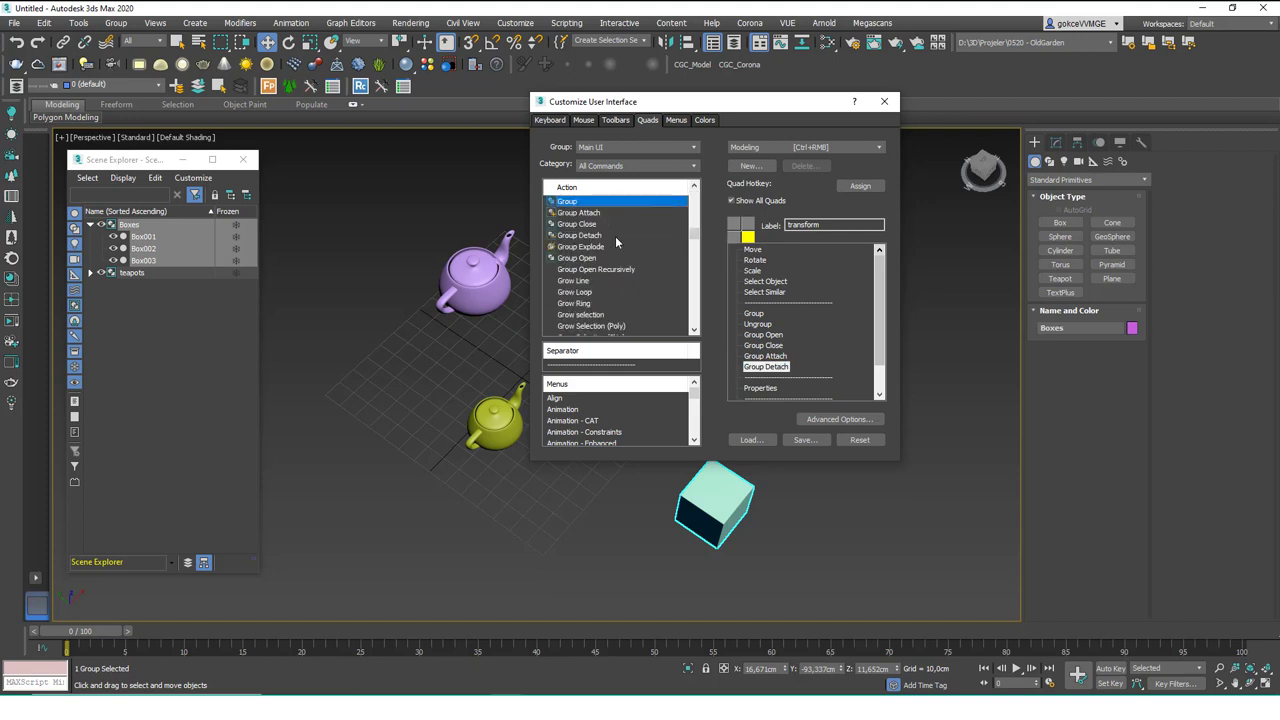
drag(575, 204, 764, 306)
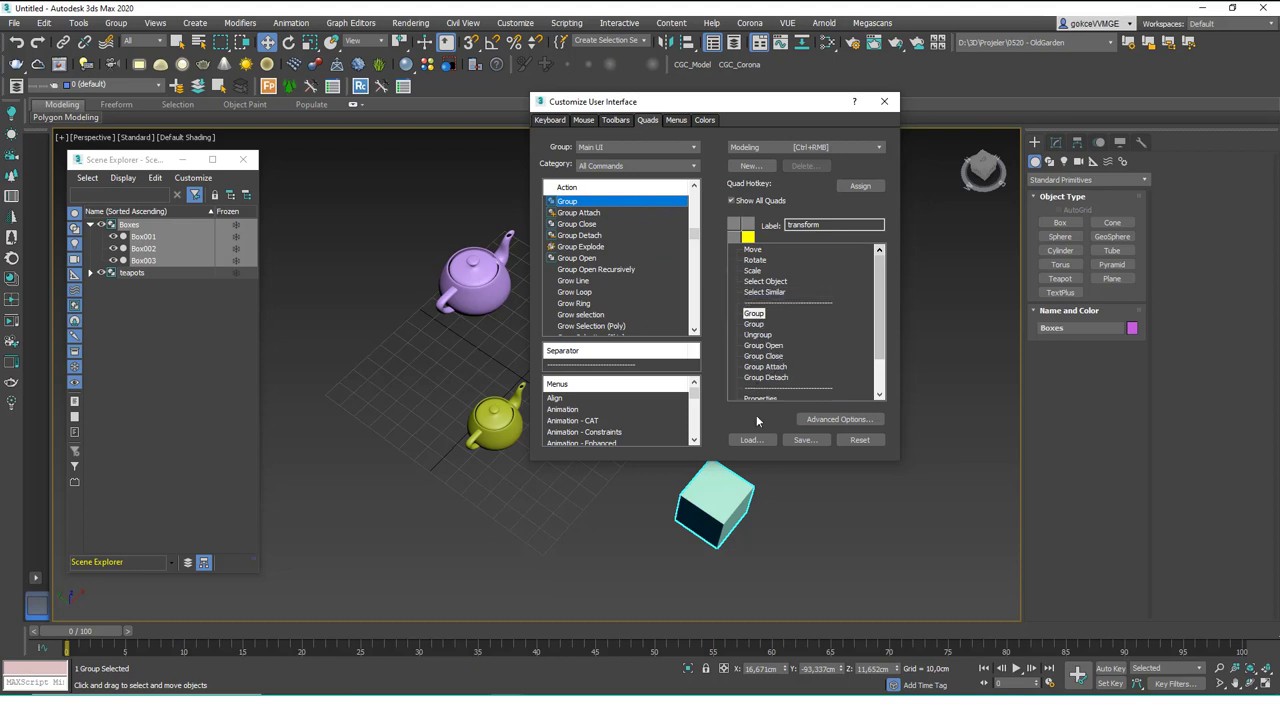
right_click(752, 325)
click(800, 333)
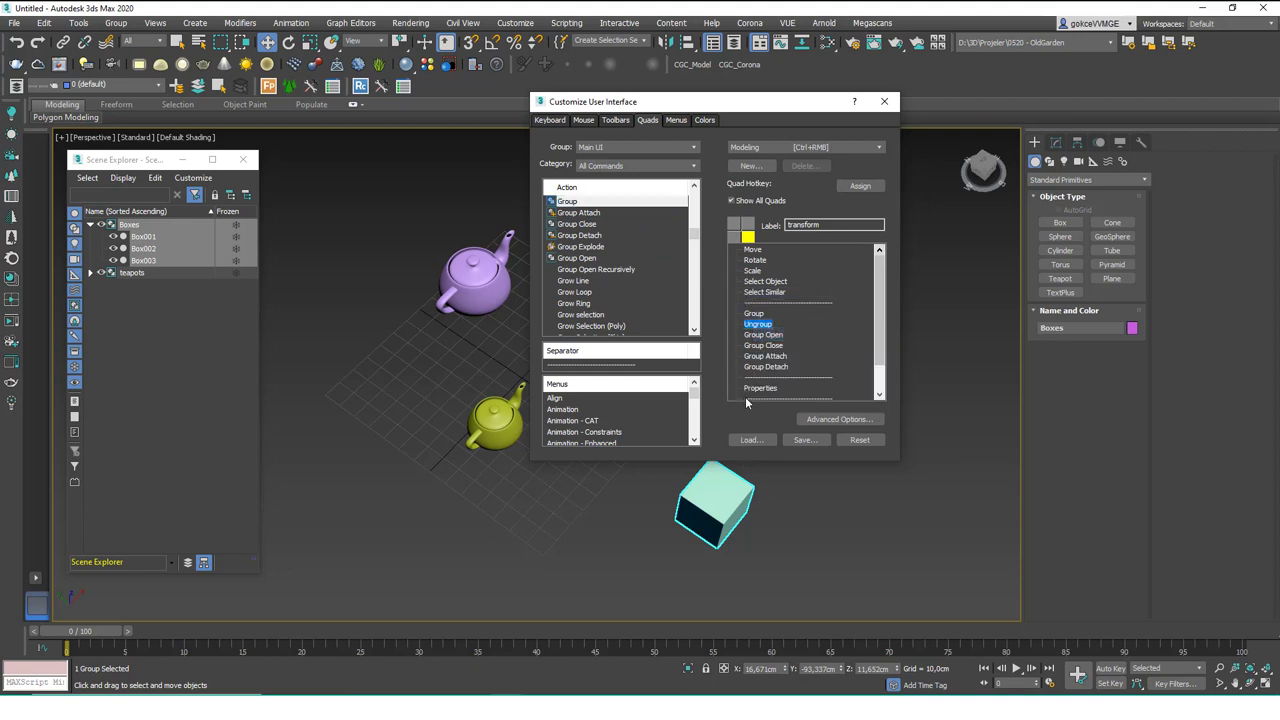
Step: Delete Group, Ungroup, Group Open, Group Close, Group Attach and Group Detach from the Modeling quad's transform section
click(755, 314)
click(761, 368)
click(754, 314)
right_click(753, 314)
click(780, 323)
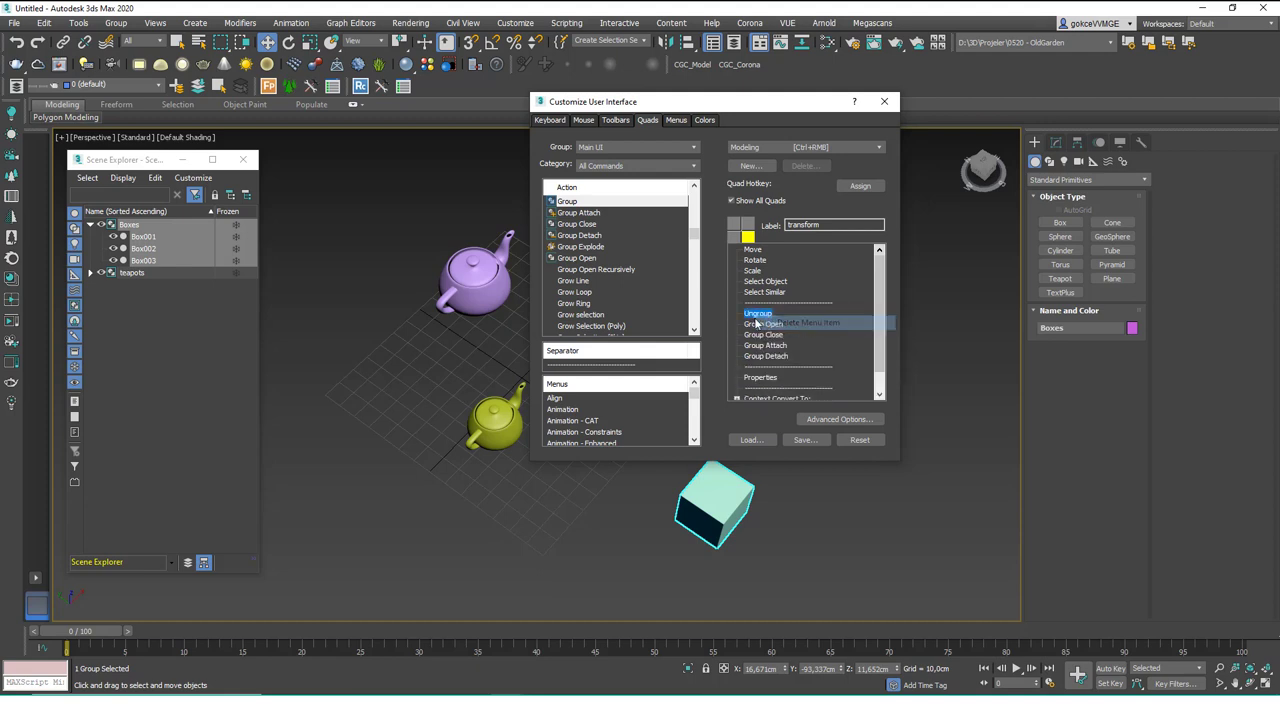
right_click(775, 315)
click(780, 323)
right_click(775, 315)
click(780, 323)
right_click(775, 315)
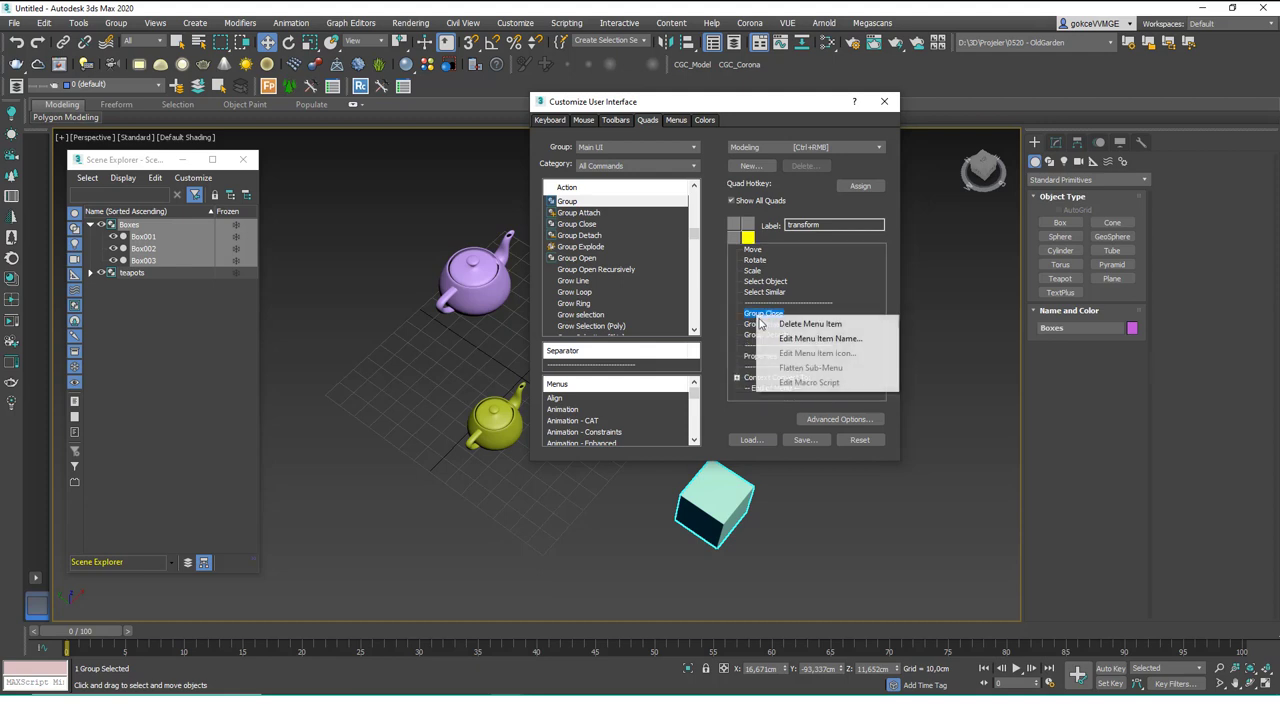
click(780, 323)
right_click(775, 315)
click(780, 323)
right_click(762, 316)
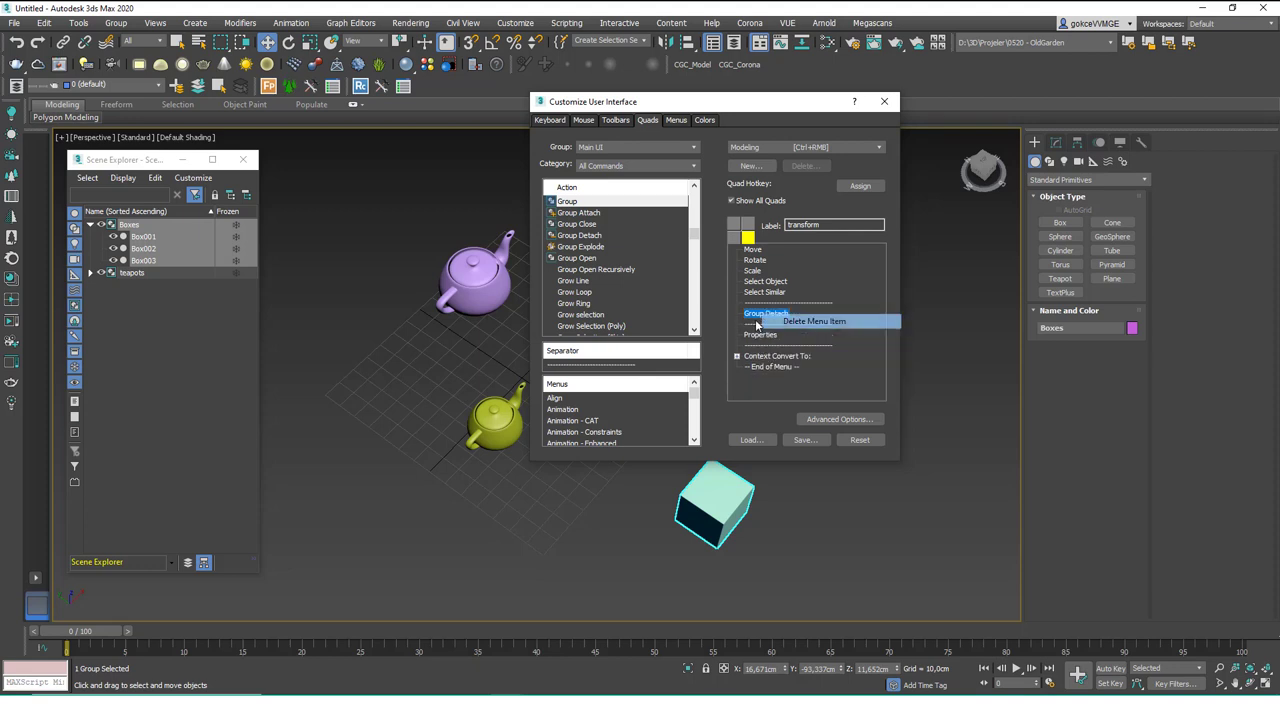
click(780, 323)
Step: Add Group, Group Attach, Group Close, Group Detach, Group Open and Group Explode to the Modeling quad's transform section
drag(585, 203, 766, 316)
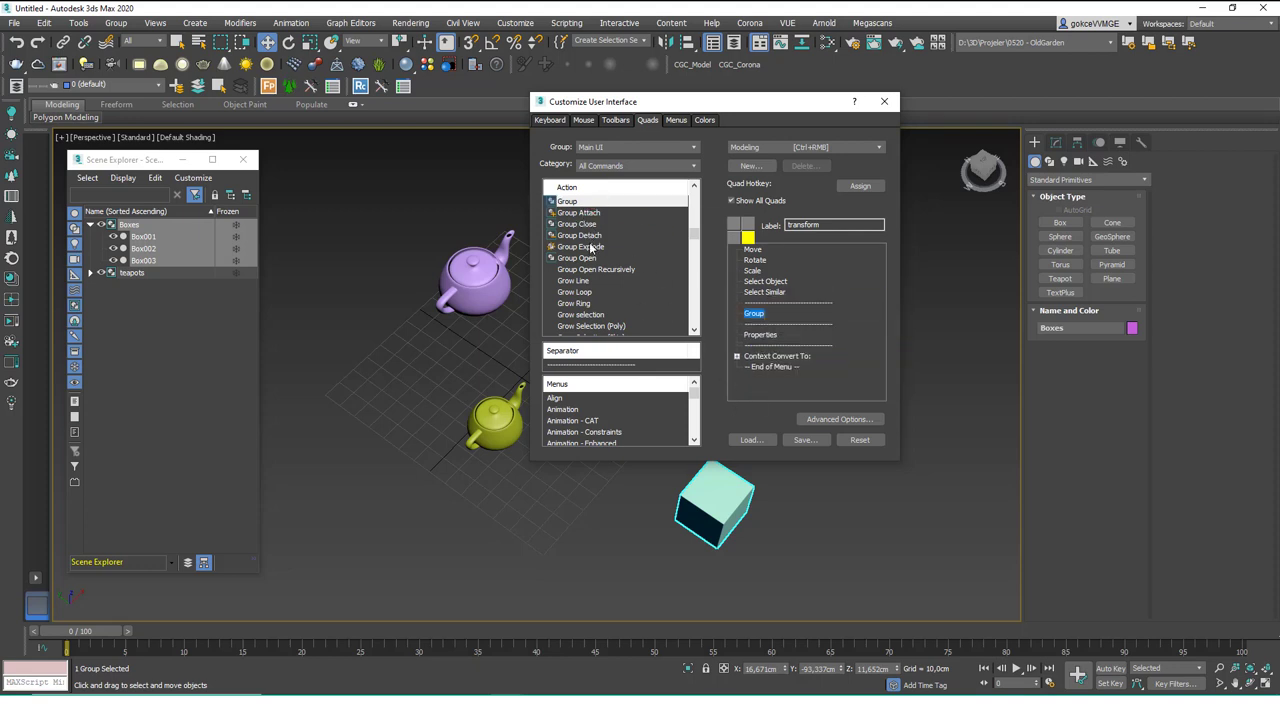
drag(586, 214, 756, 310)
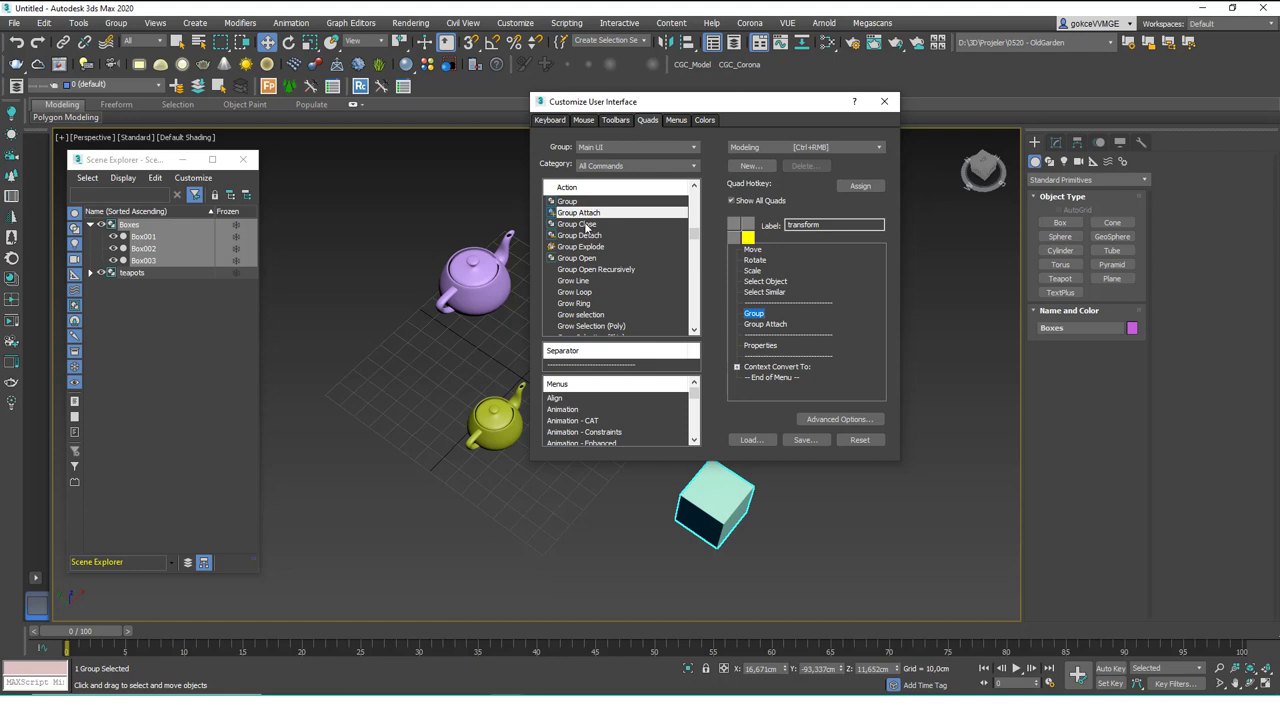
drag(564, 226, 746, 340)
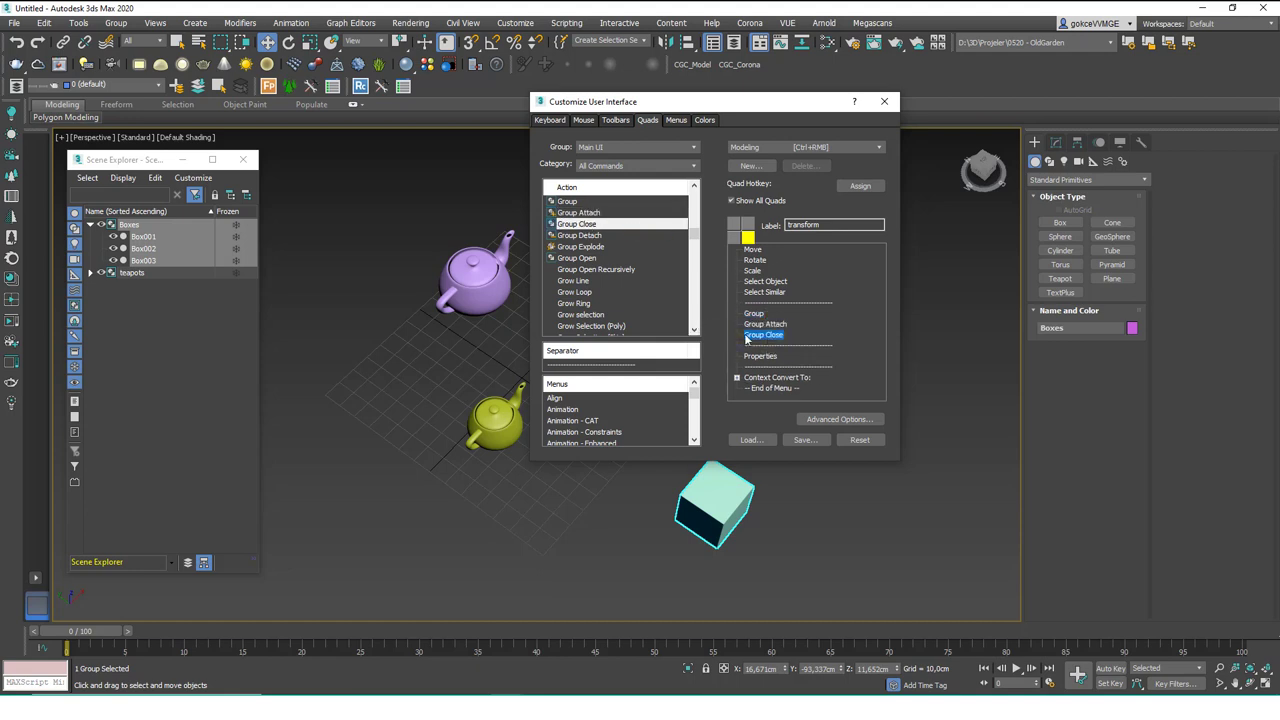
drag(578, 236, 781, 325)
drag(584, 258, 796, 346)
drag(600, 248, 777, 368)
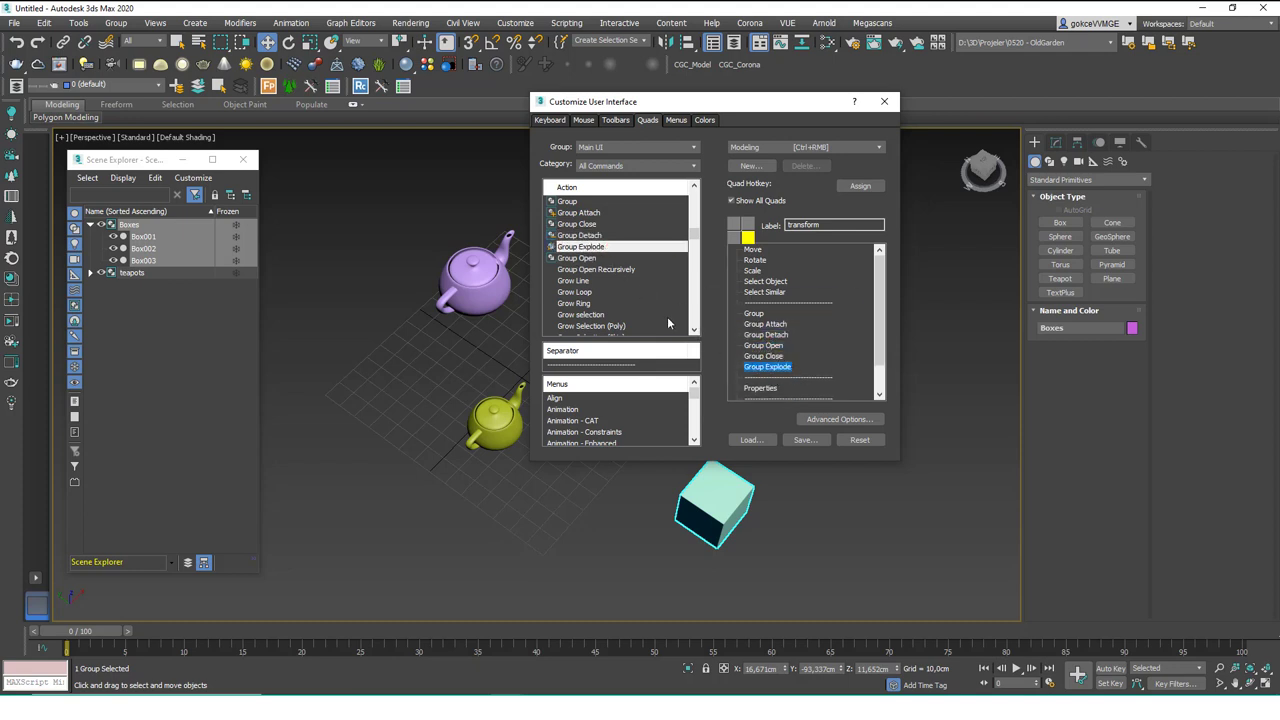
Step: Add Ungroup below Group in the Modeling quad and reorder the entries so Group Open and Group Close precede Group Attach
click(586, 212)
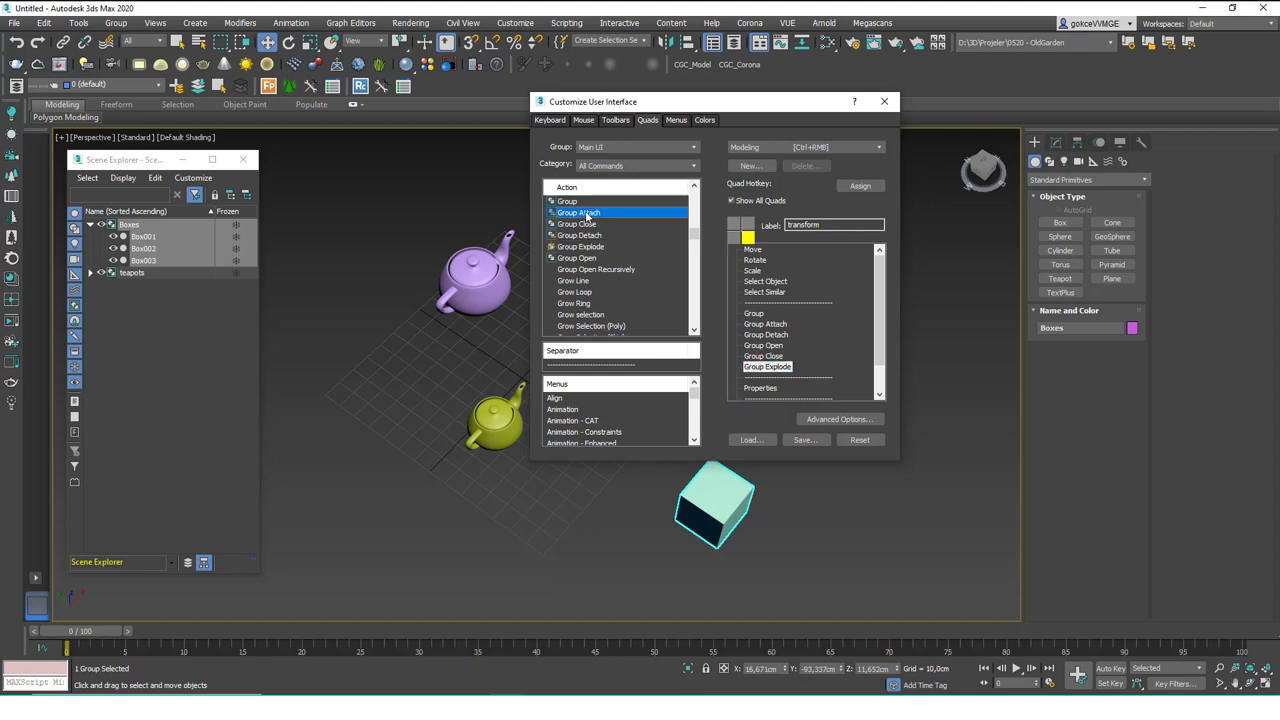
text(ung)
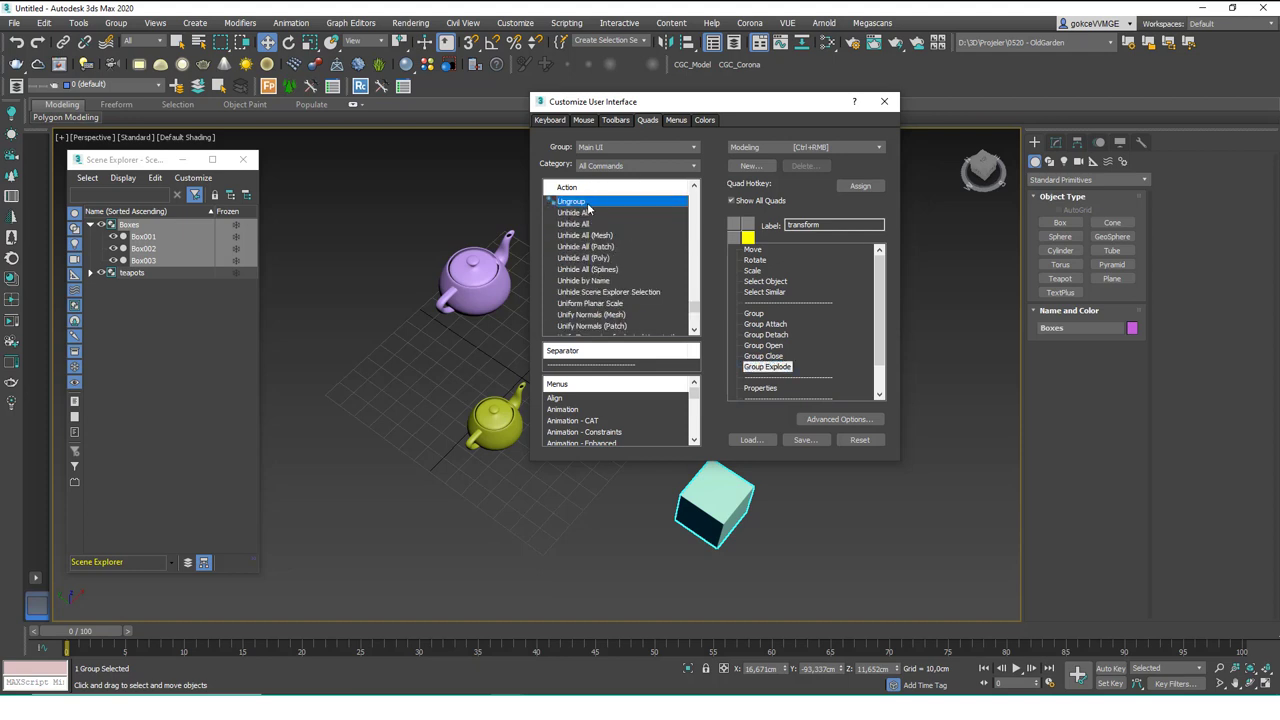
drag(816, 264, 790, 330)
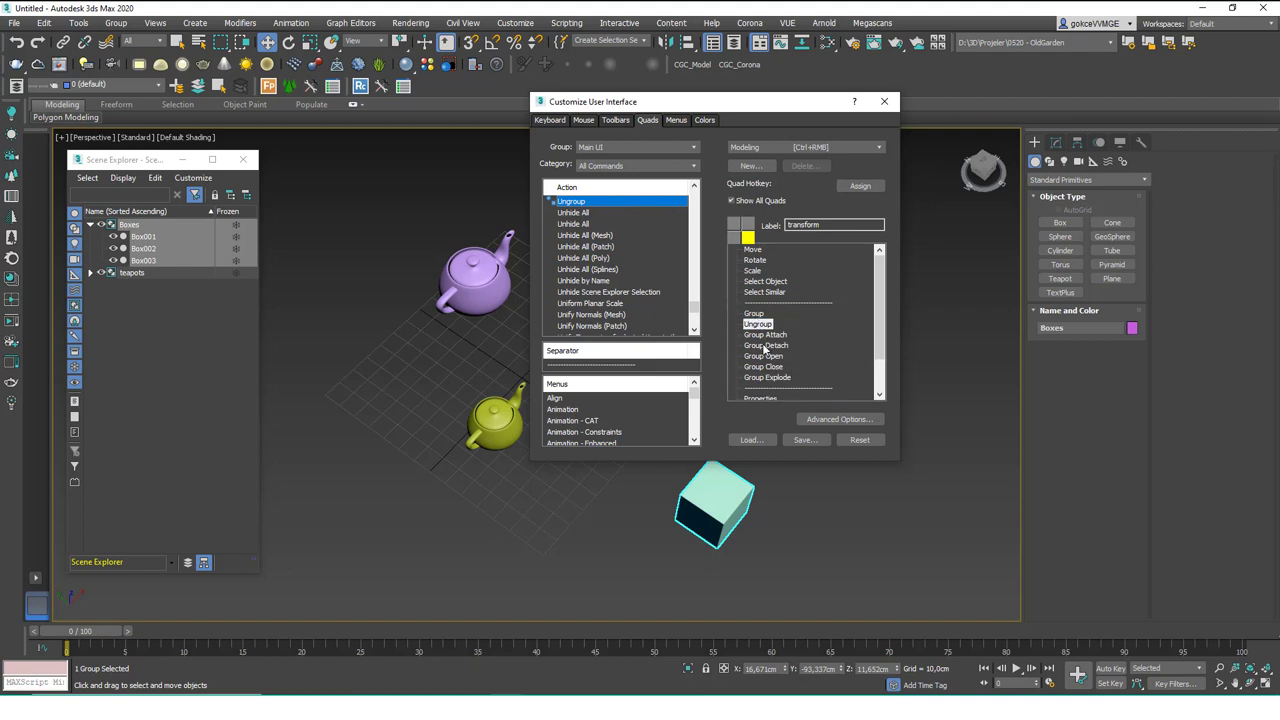
drag(763, 325, 770, 343)
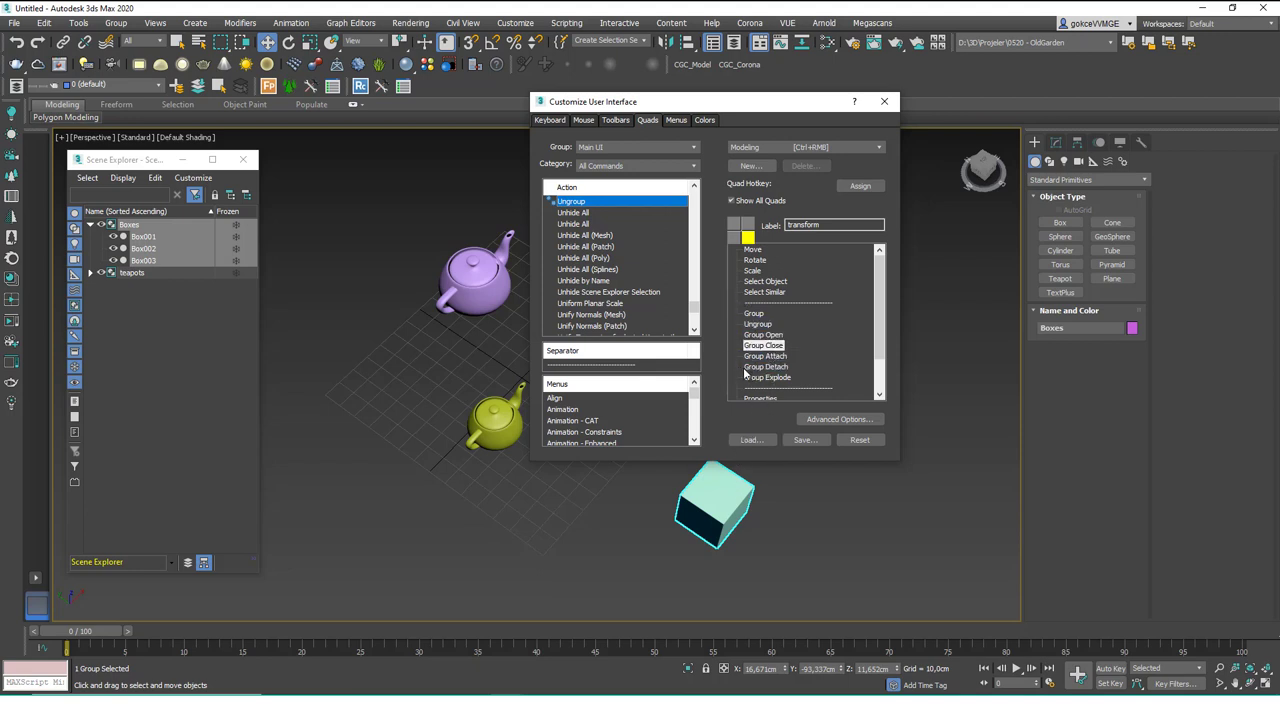
Step: Bring up saving of the menu file, cancel it and close the user interface customization
click(805, 441)
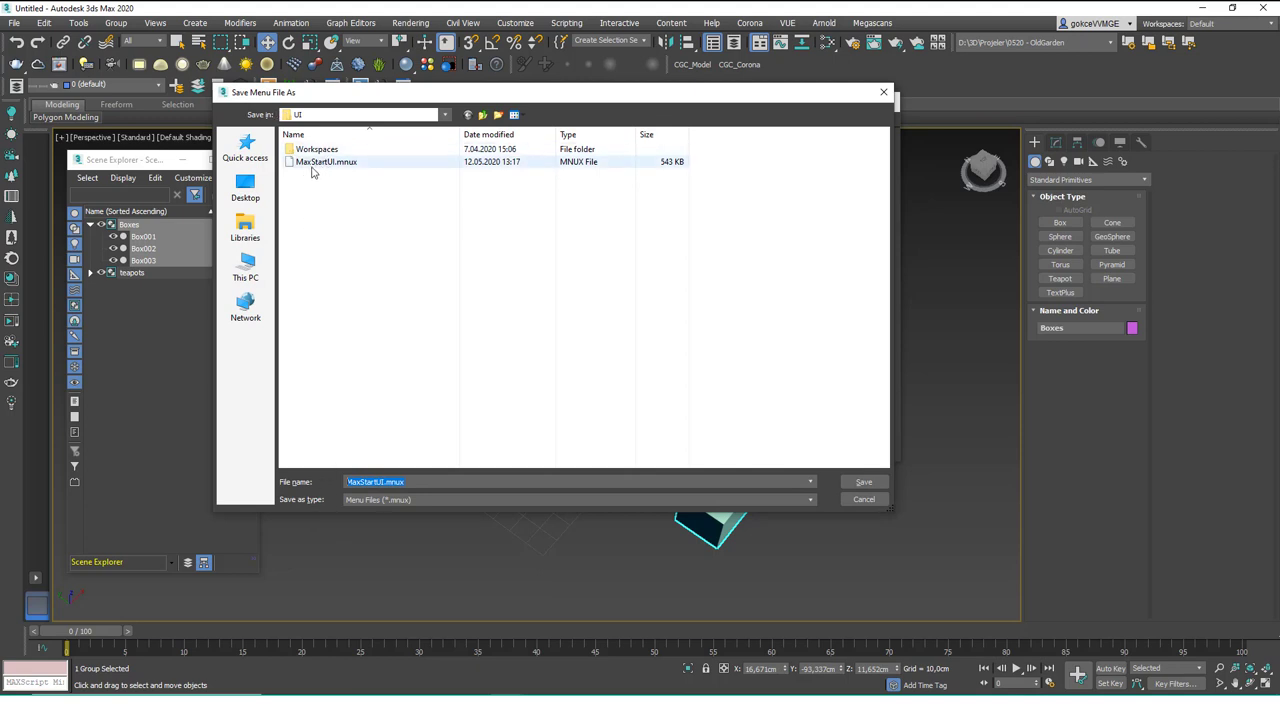
click(842, 500)
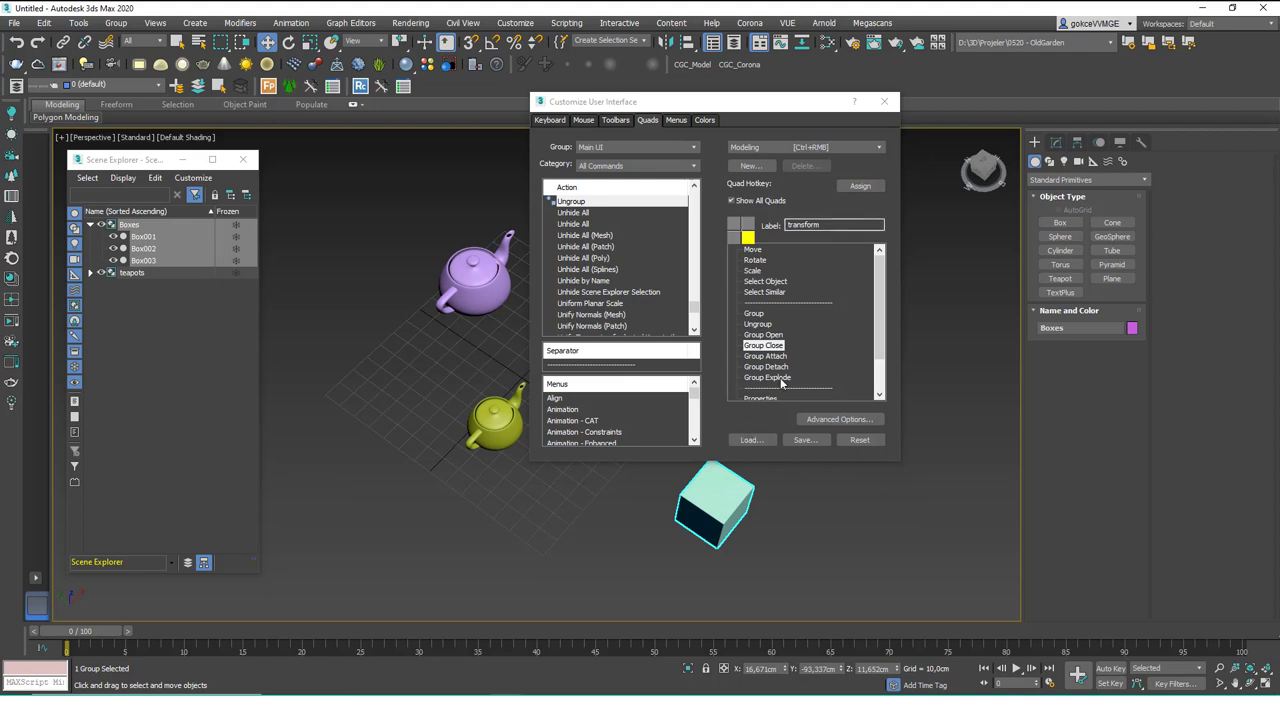
click(884, 101)
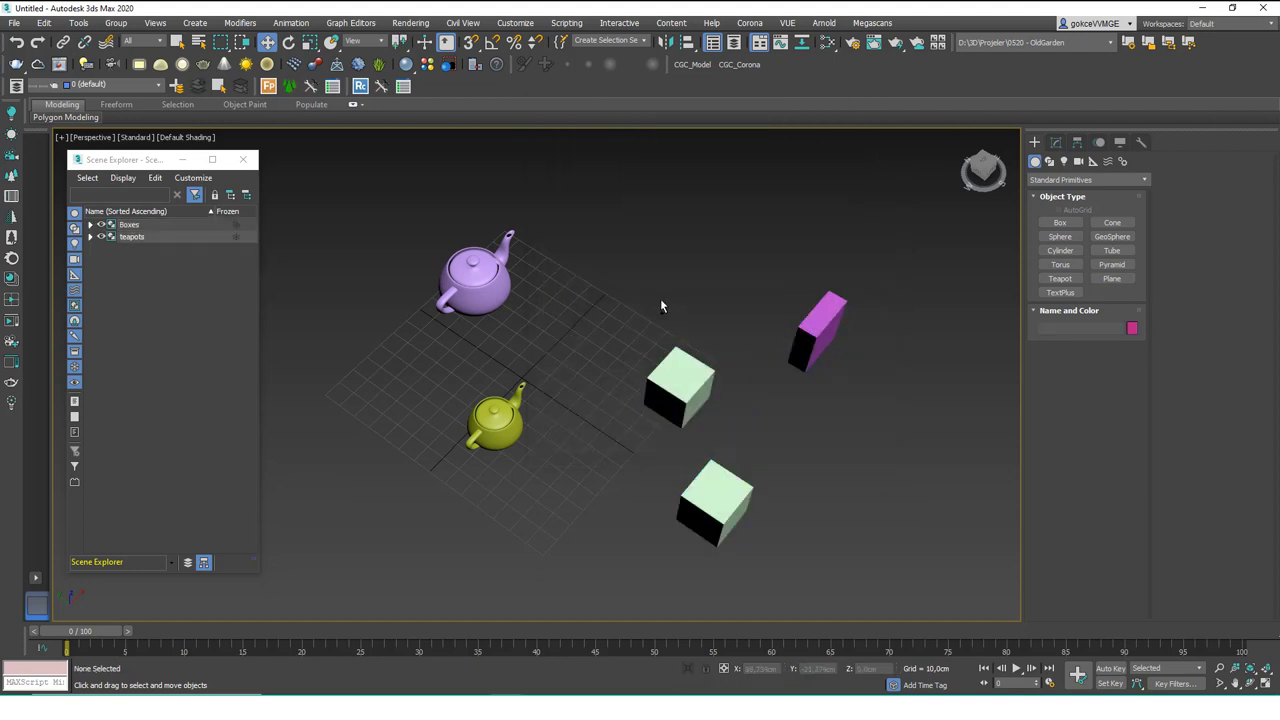
Step: Check the Modeling quad in the viewport for the Explode command and dismiss it
ctrl+right_click(657, 300)
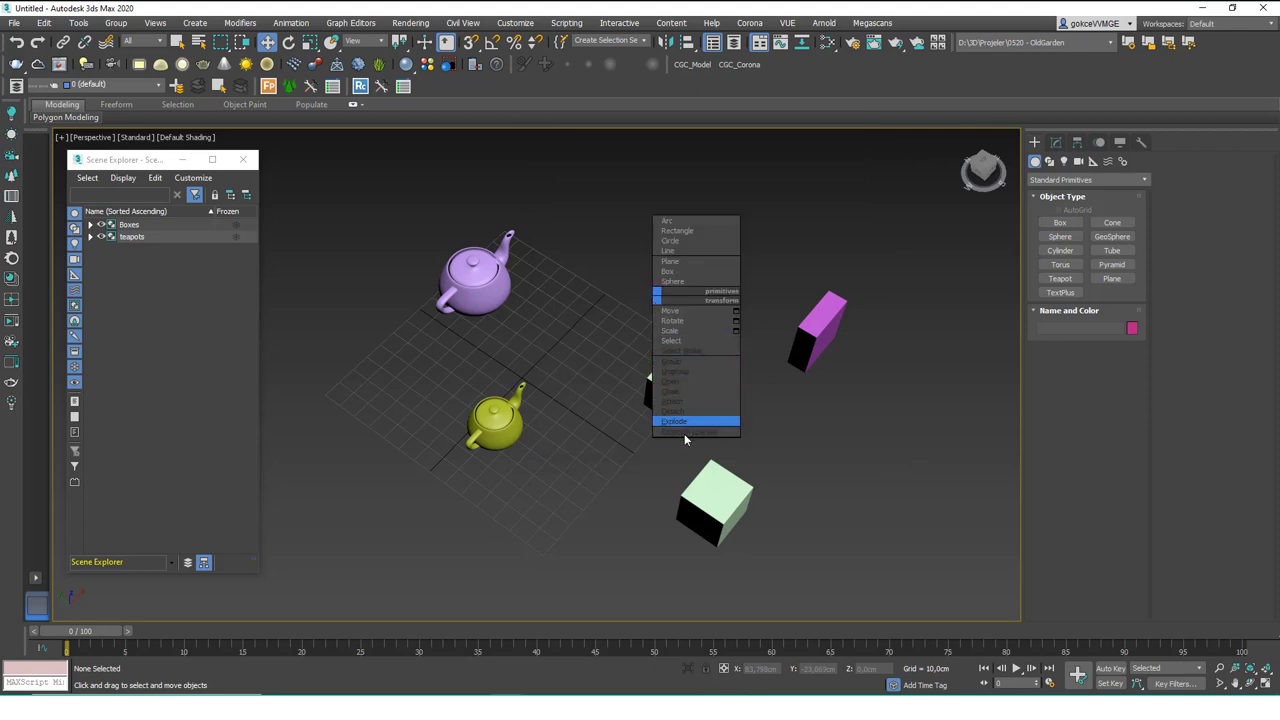
click(797, 453)
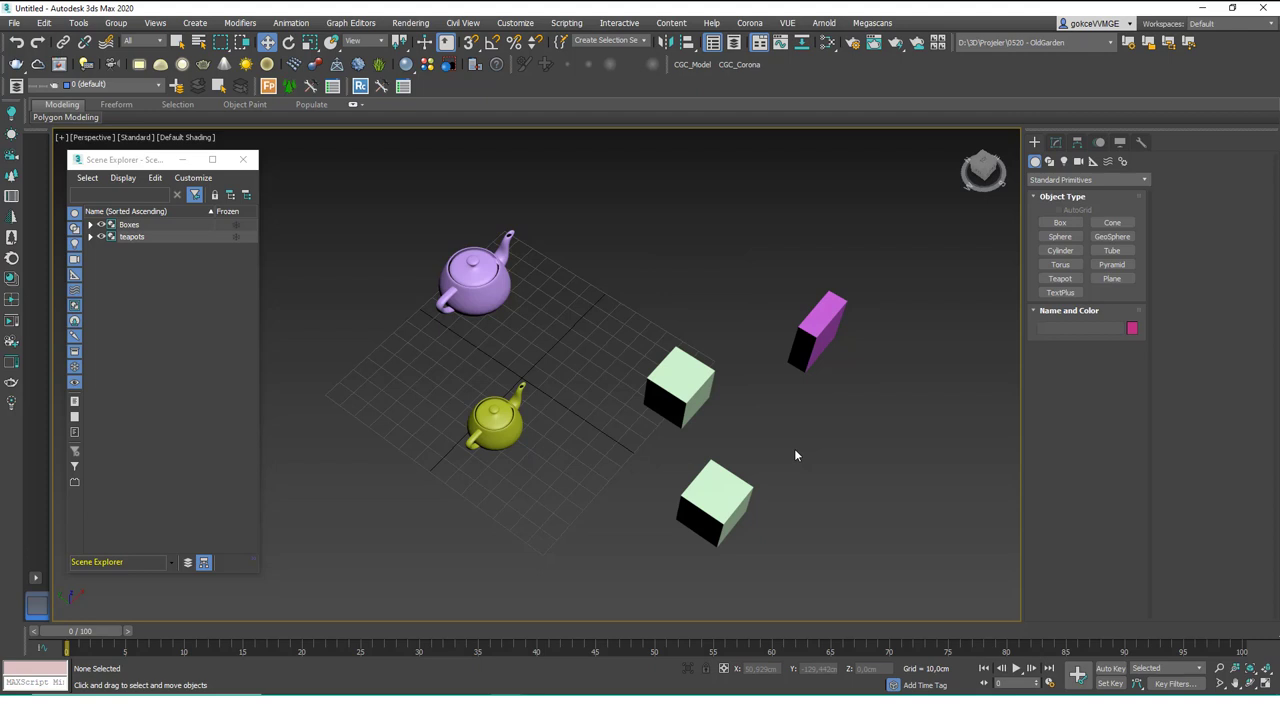